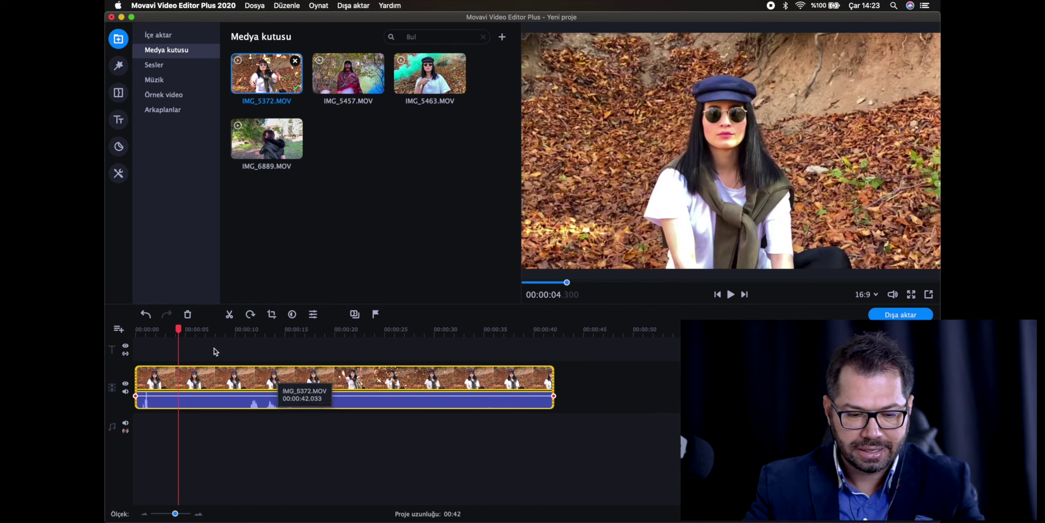
# Split the IMG_5372.MOV clip on the video track at about 4.75 seconds
pyautogui.click(255, 362)
pyautogui.click(183, 369)
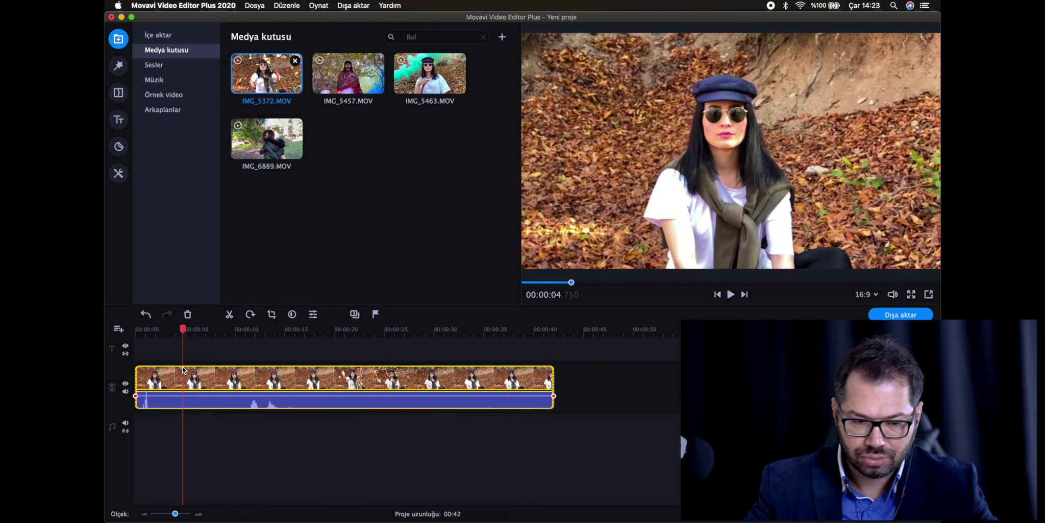
pyautogui.rightClick(183, 369)
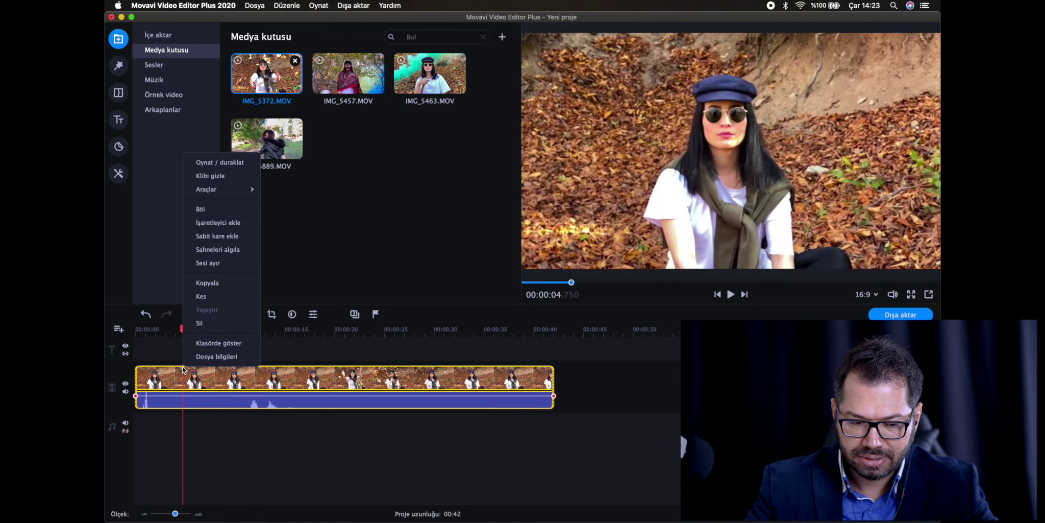
pyautogui.click(217, 209)
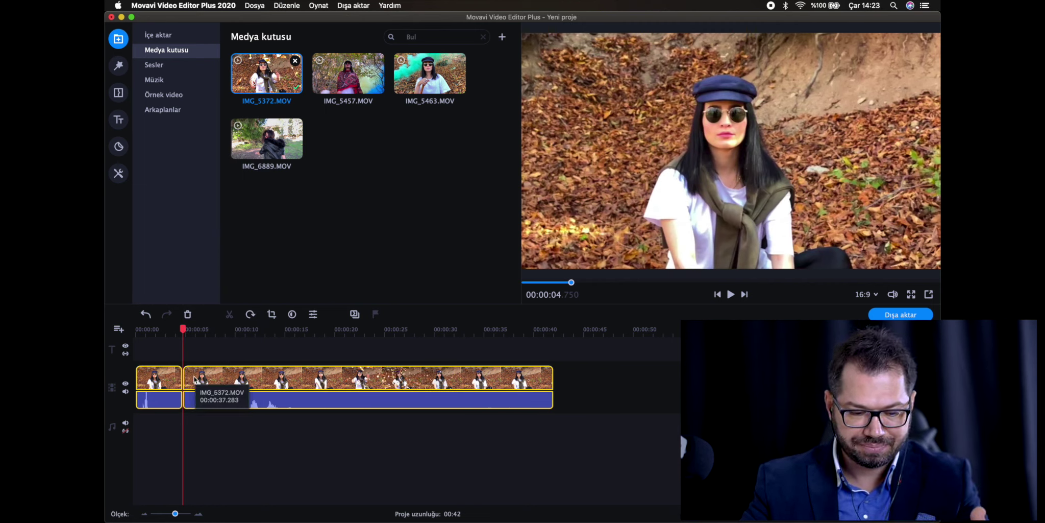
pyautogui.rightClick(165, 384)
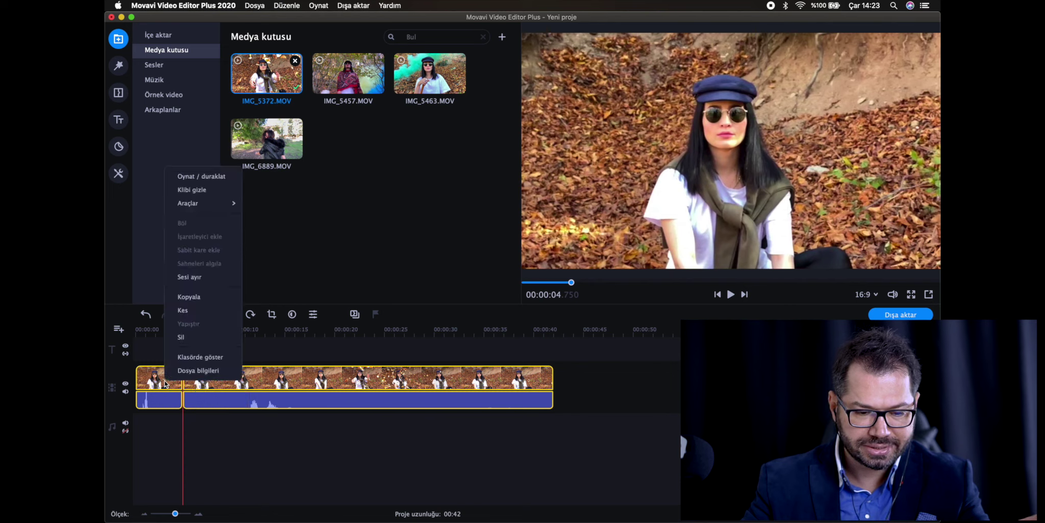
pyautogui.click(206, 277)
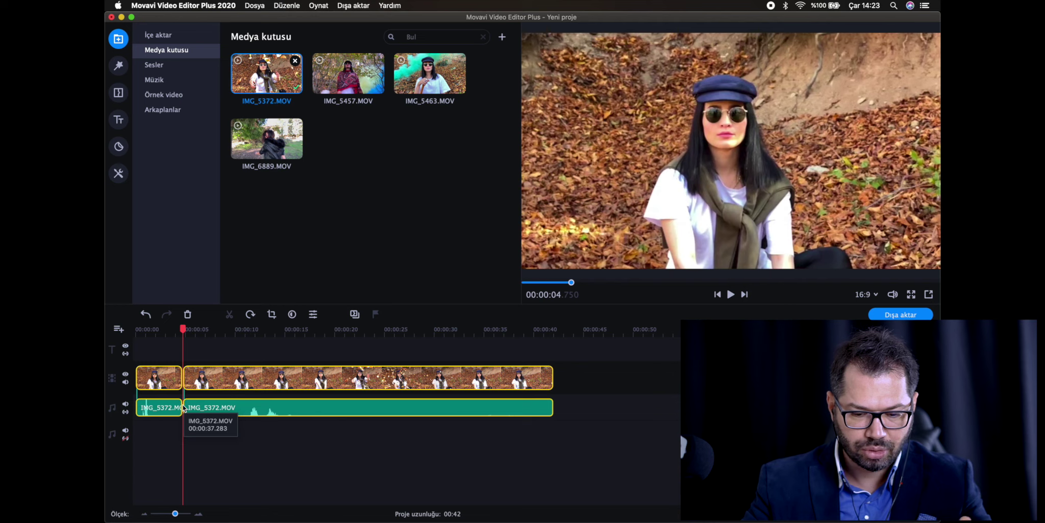
pyautogui.press('super+z')
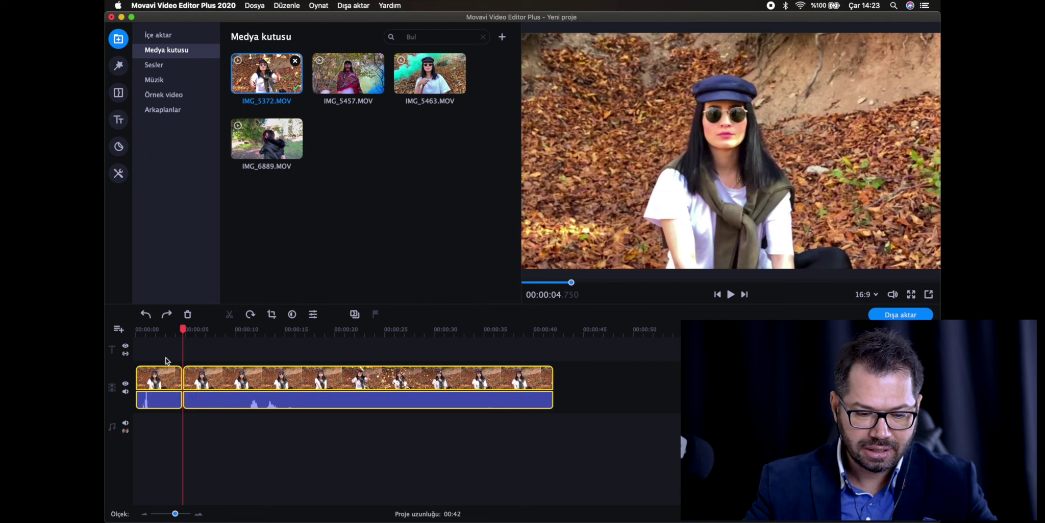
# Detach the audio from only the short first part of IMG_5372.MOV and delete the detached audio
pyautogui.click(166, 380)
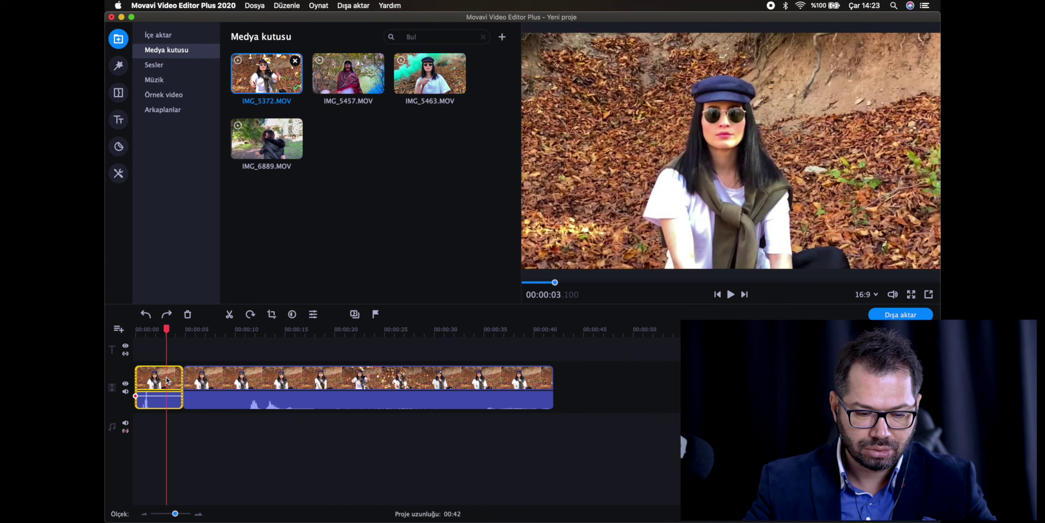
pyautogui.rightClick(166, 380)
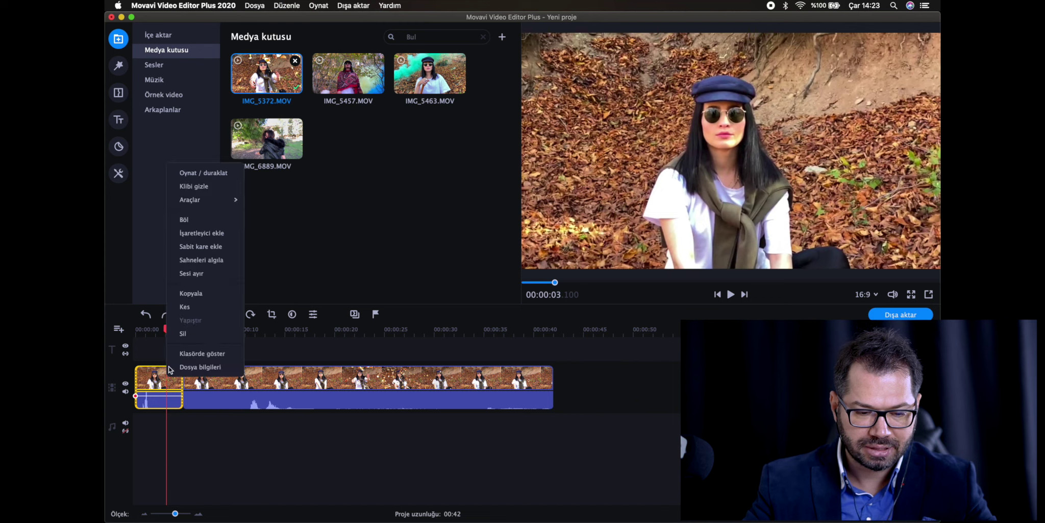
pyautogui.click(192, 278)
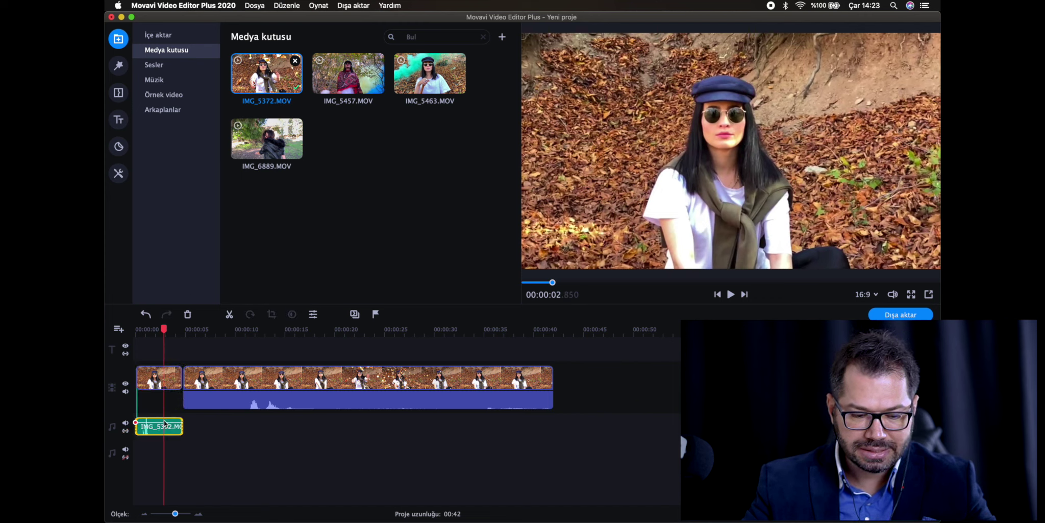
pyautogui.moveTo(166, 424); pyautogui.dragTo(241, 429)
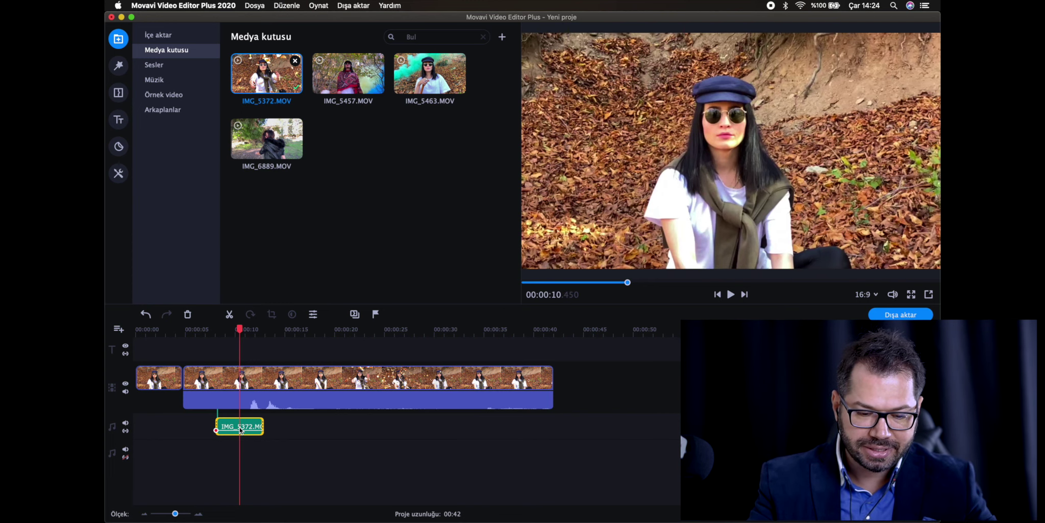
pyautogui.press('Delete')
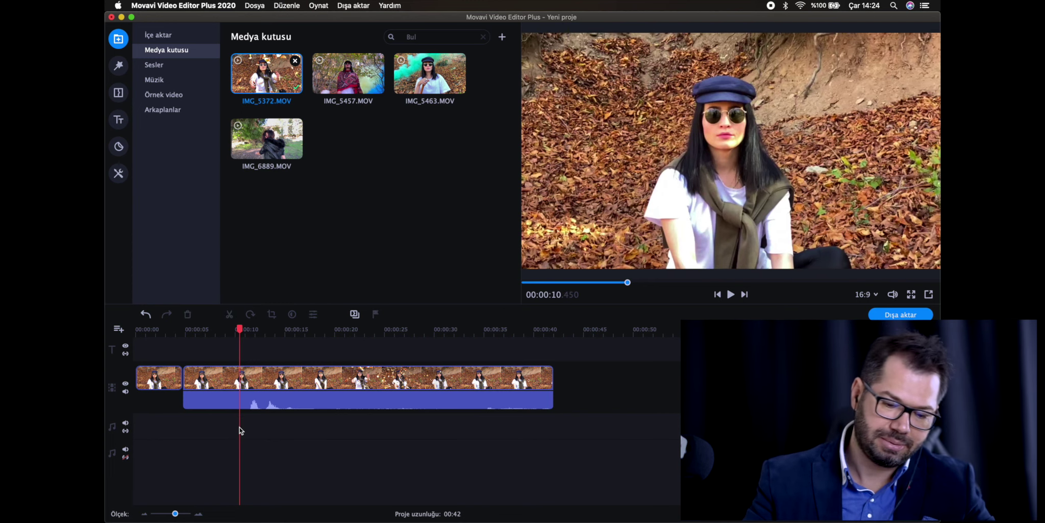
# Silence the longer second part of IMG_5372.MOV by lowering its volume line all the way down
pyautogui.click(237, 401)
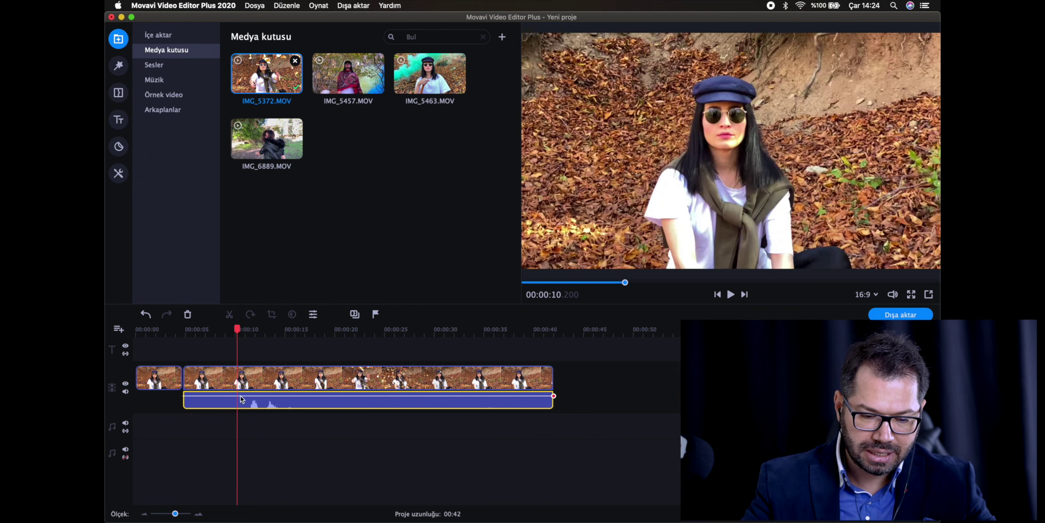
pyautogui.click(244, 398)
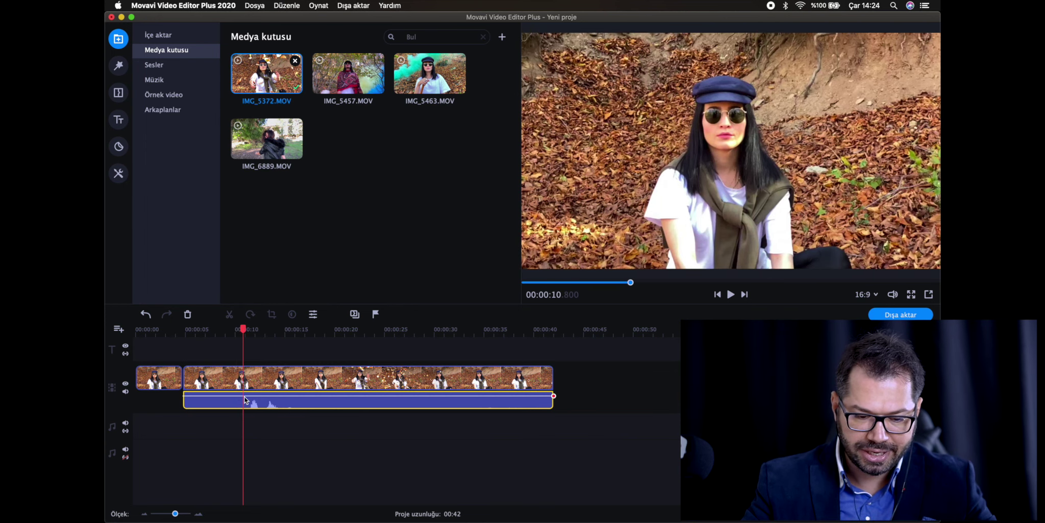
pyautogui.moveTo(246, 399); pyautogui.dragTo(245, 416)
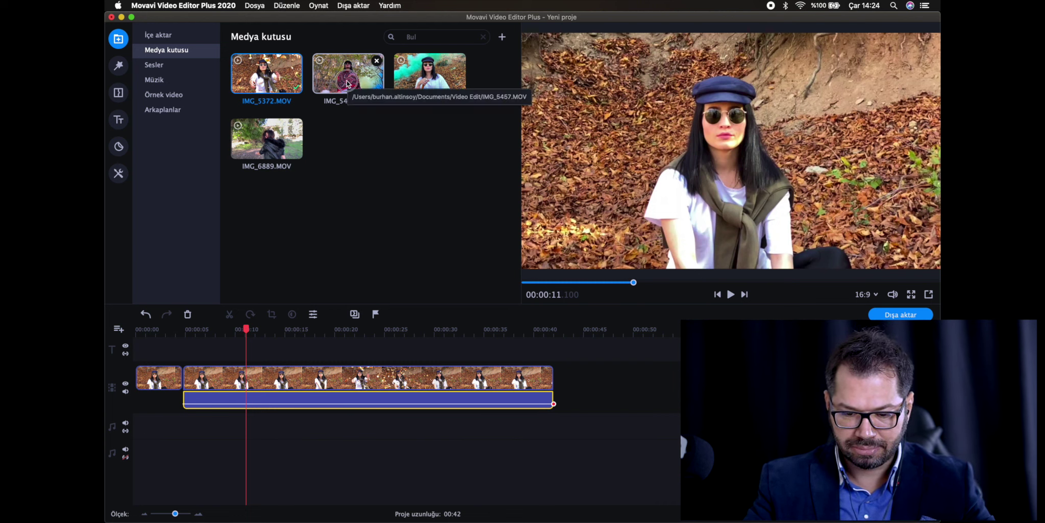
# Append IMG_5457.MOV directly after the IMG_5372.MOV parts on the video track and place the playhead just past the join
pyautogui.moveTo(347, 84); pyautogui.dragTo(578, 369)
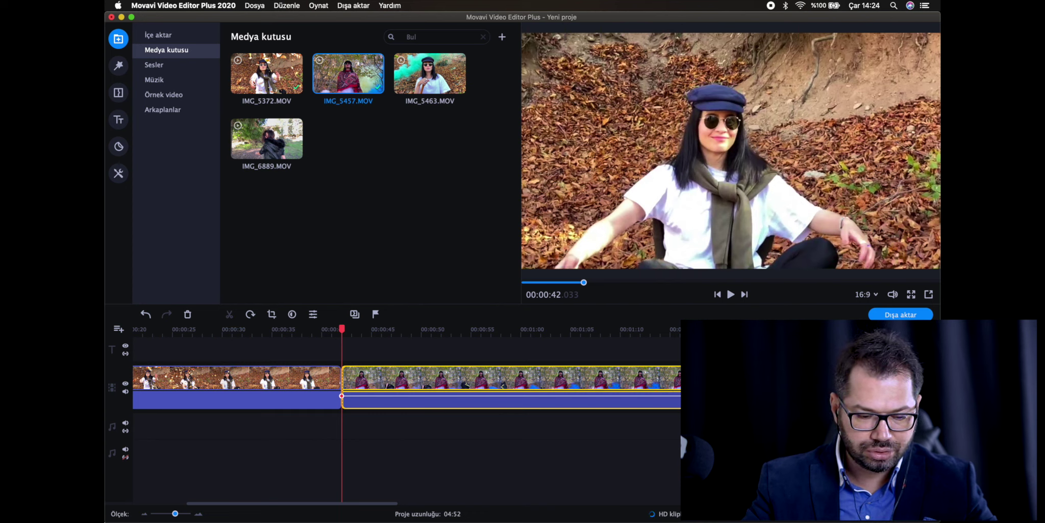
pyautogui.click(162, 513)
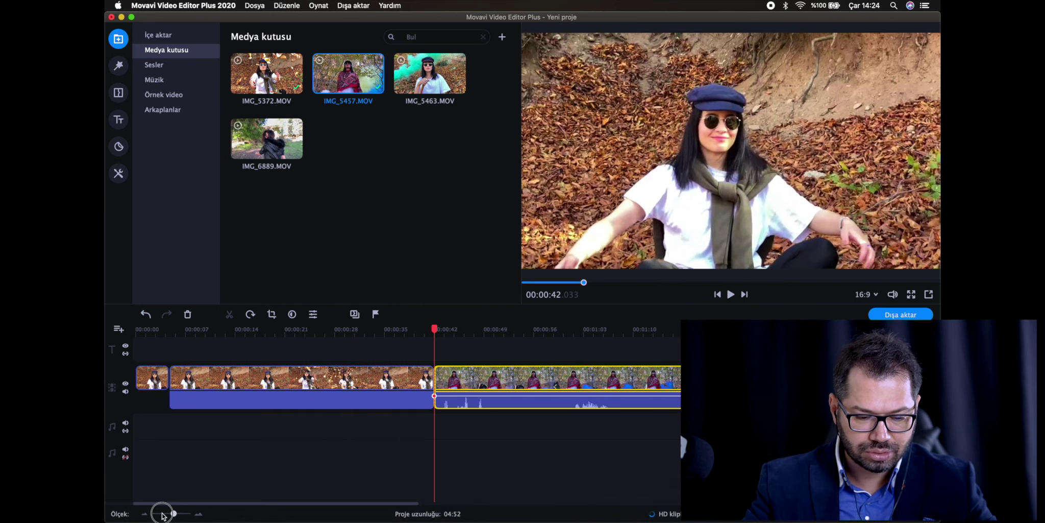
pyautogui.moveTo(162, 513); pyautogui.dragTo(170, 513)
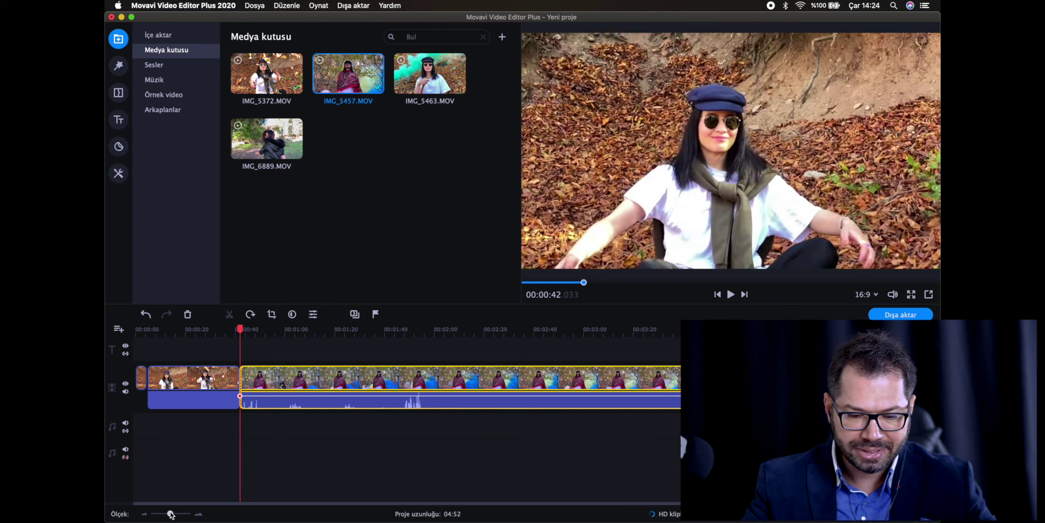
pyautogui.moveTo(171, 513); pyautogui.dragTo(188, 513)
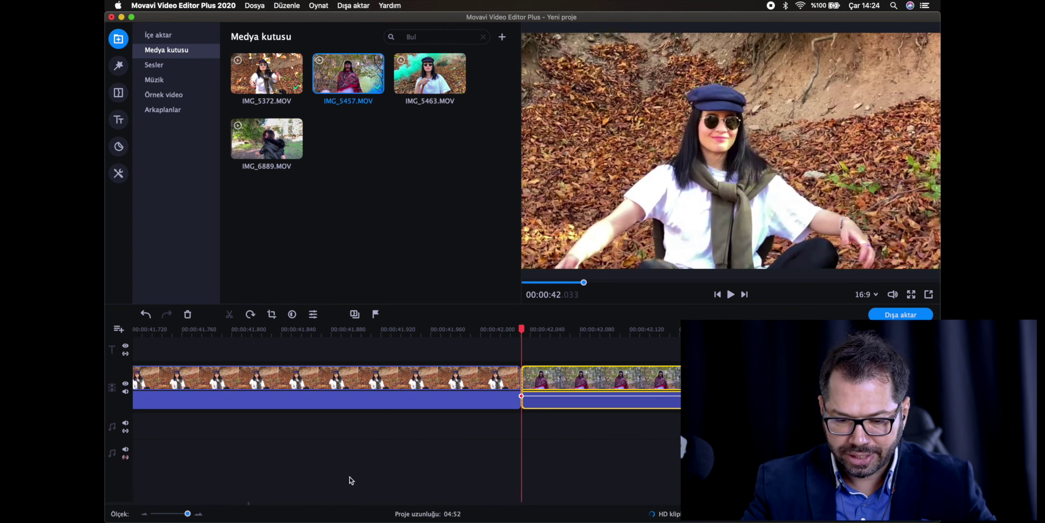
pyautogui.hscroll(3, 615, 414)
pyautogui.click(540, 352)
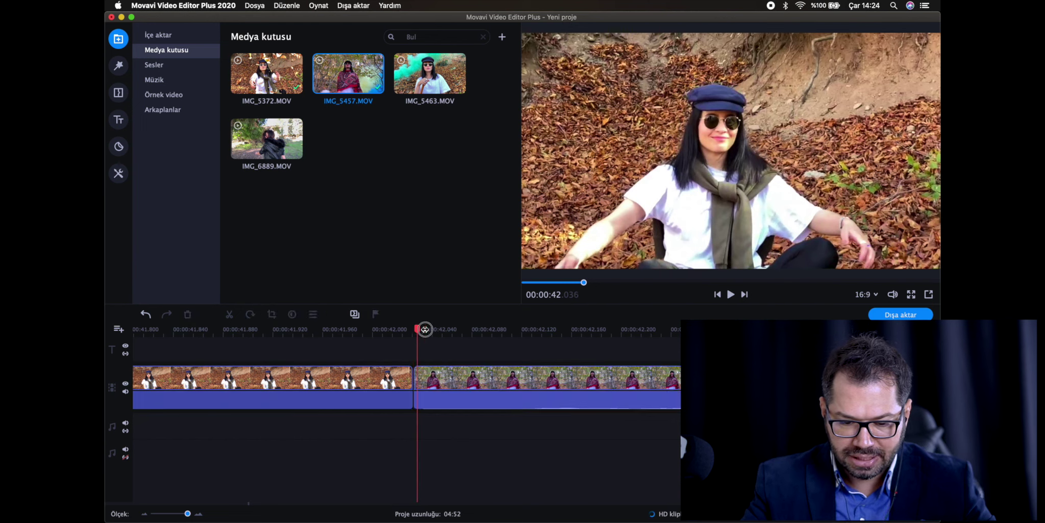
pyautogui.hscroll(4, 615, 408)
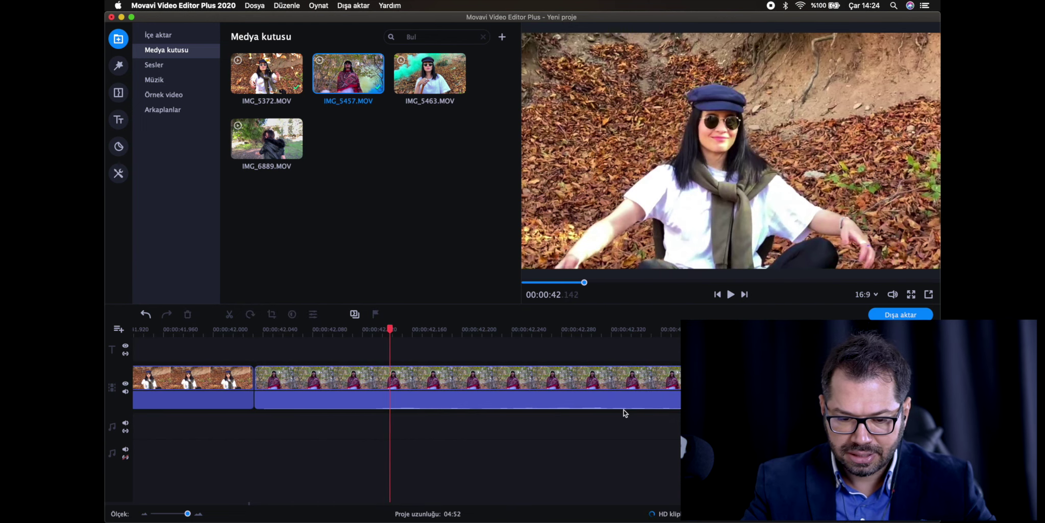
# Add IMG_5463.MOV and IMG_6889.MOV together to the video track after IMG_5457.MOV
pyautogui.click(166, 515)
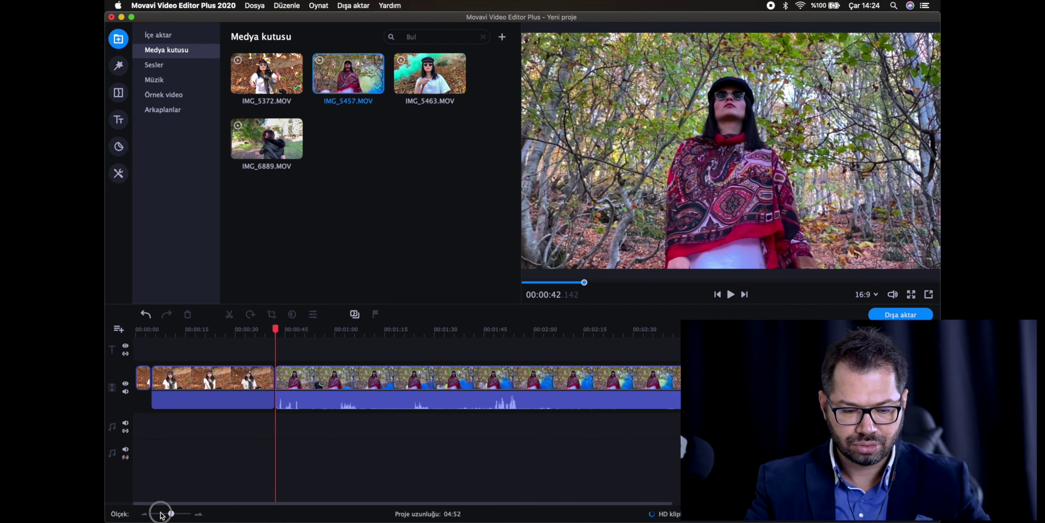
pyautogui.click(421, 84)
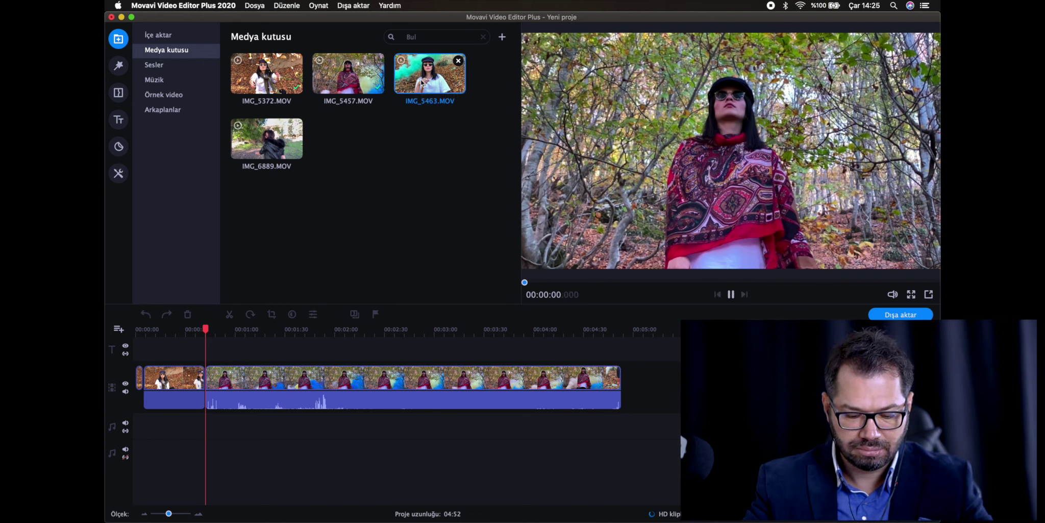
pyautogui.moveTo(287, 140); pyautogui.dragTo(638, 369)
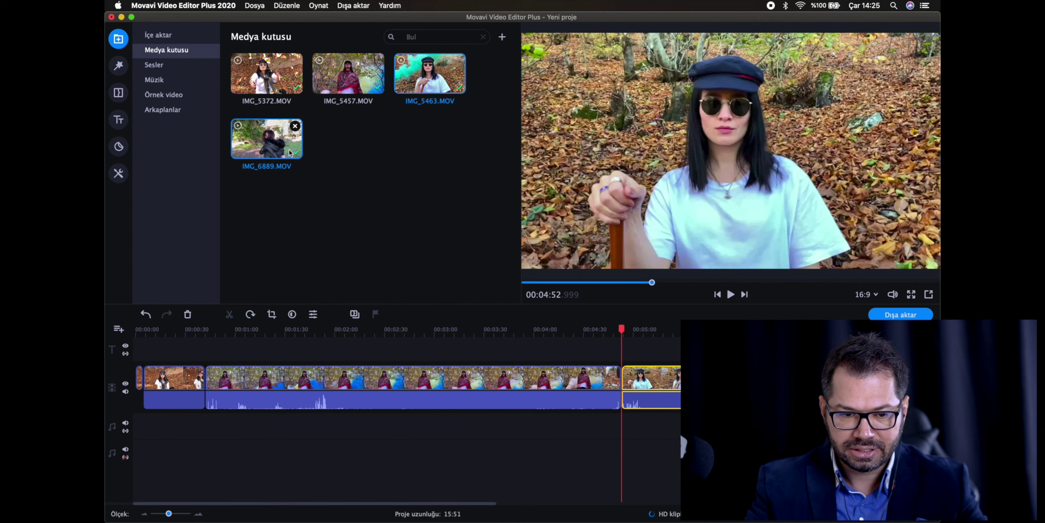
# Silence the IMG_5463.MOV clip by lowering its volume line all the way down
pyautogui.hscroll(5, 525, 408)
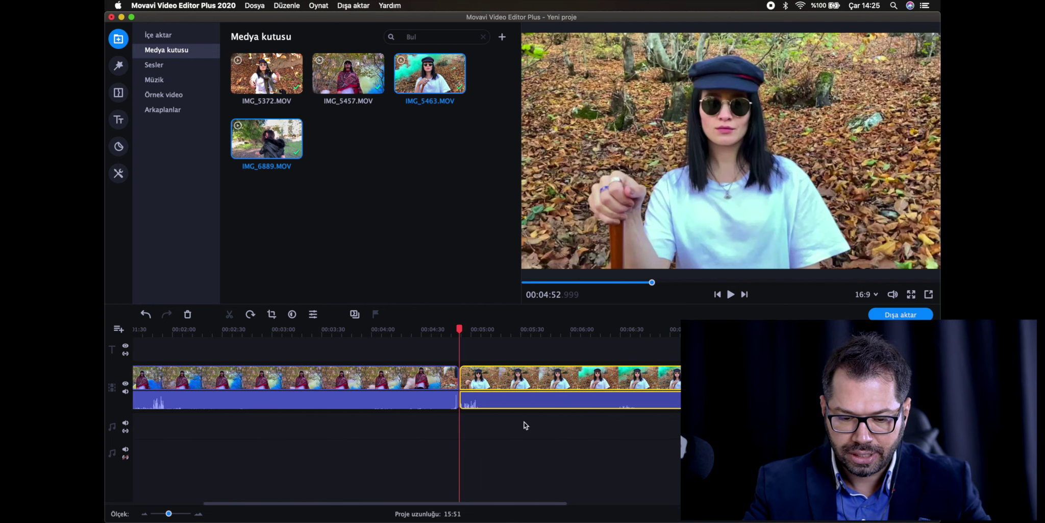
pyautogui.click(494, 398)
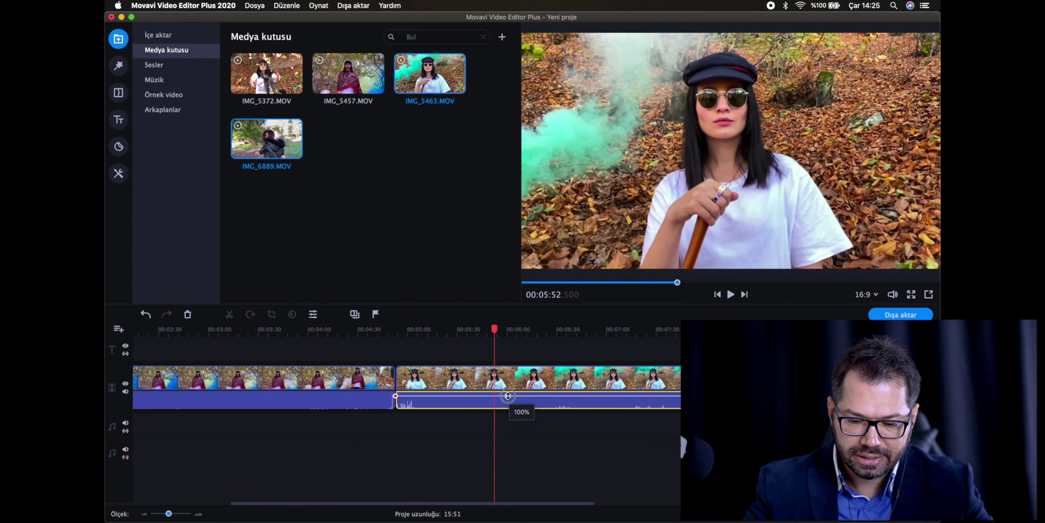
# Detach the audio from the IMG_6889.MOV clip at the end of the timeline and delete the detached audio
pyautogui.hscroll(15, 485, 429)
pyautogui.click(513, 399)
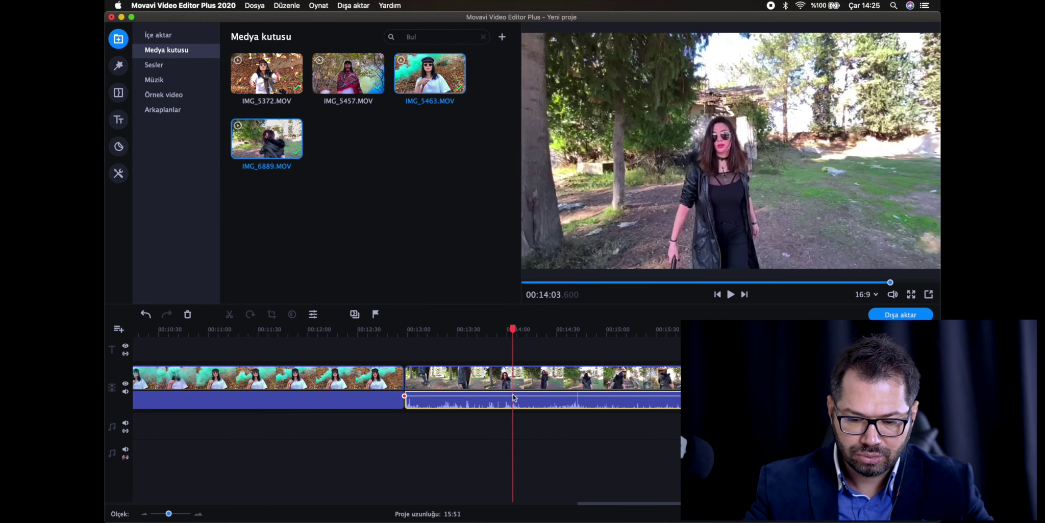
pyautogui.rightClick(513, 384)
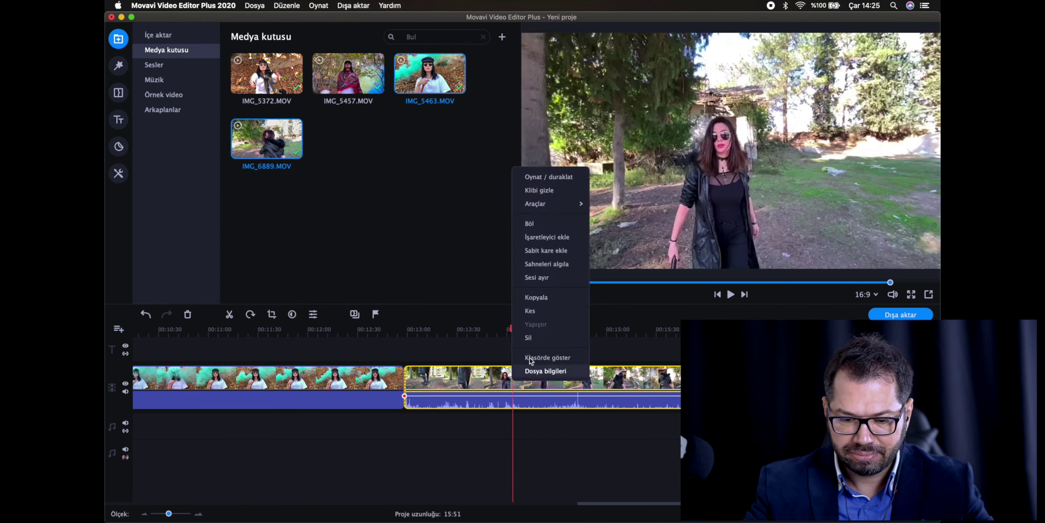
pyautogui.click(545, 279)
pyautogui.click(480, 427)
pyautogui.rightClick(480, 424)
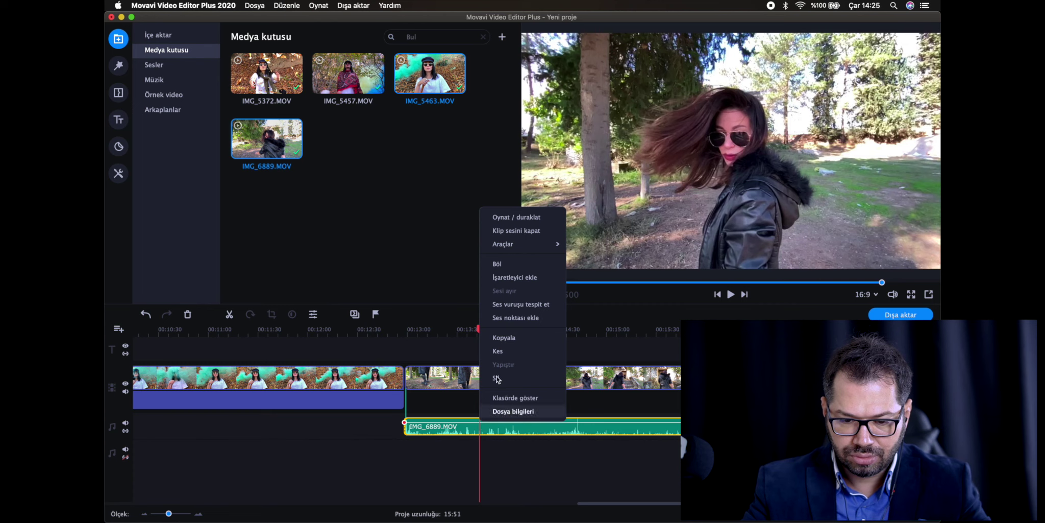
pyautogui.click(514, 379)
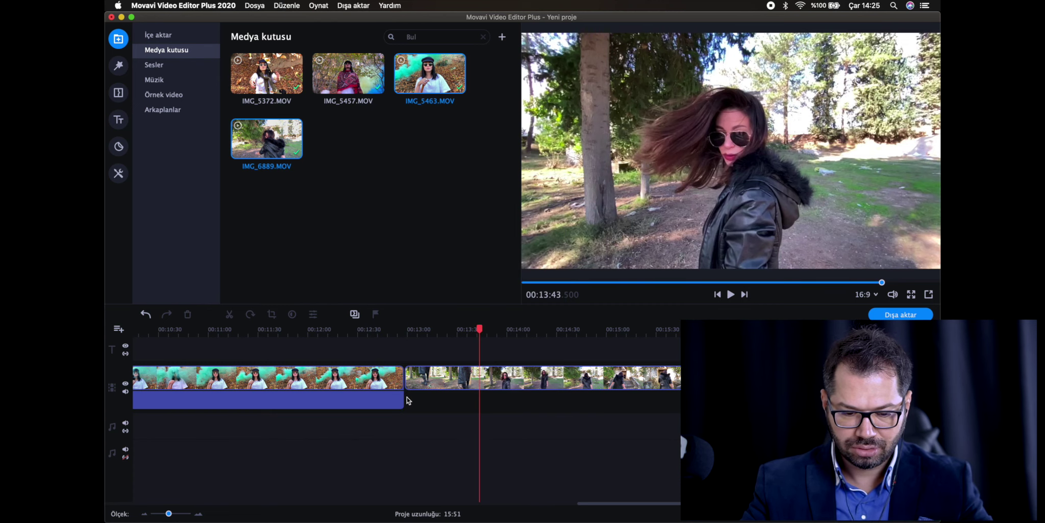
# Silence the IMG_5457.MOV clip by lowering its volume line all the way down
pyautogui.hscroll(-15, 407, 400)
pyautogui.hscroll(-6, 447, 390)
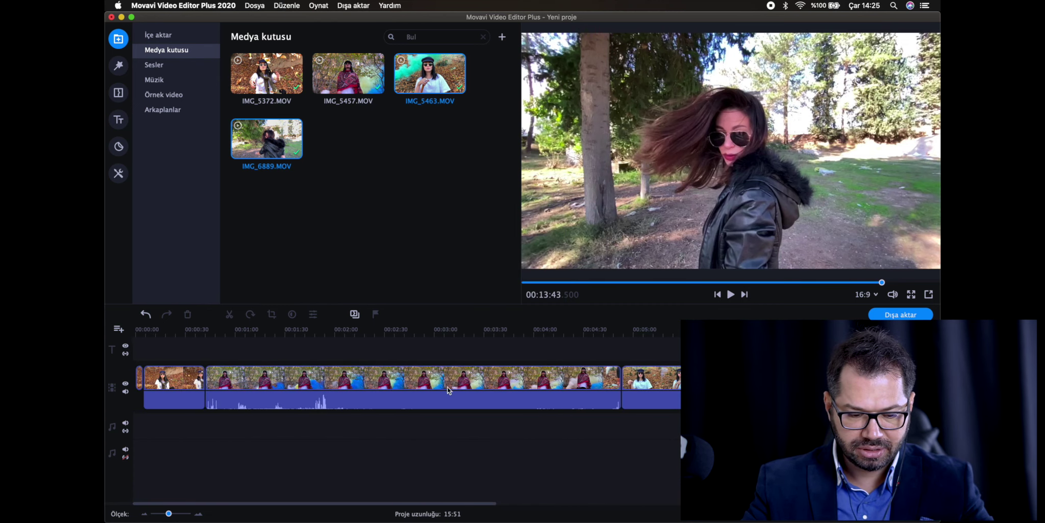
pyautogui.moveTo(169, 514); pyautogui.dragTo(171, 514)
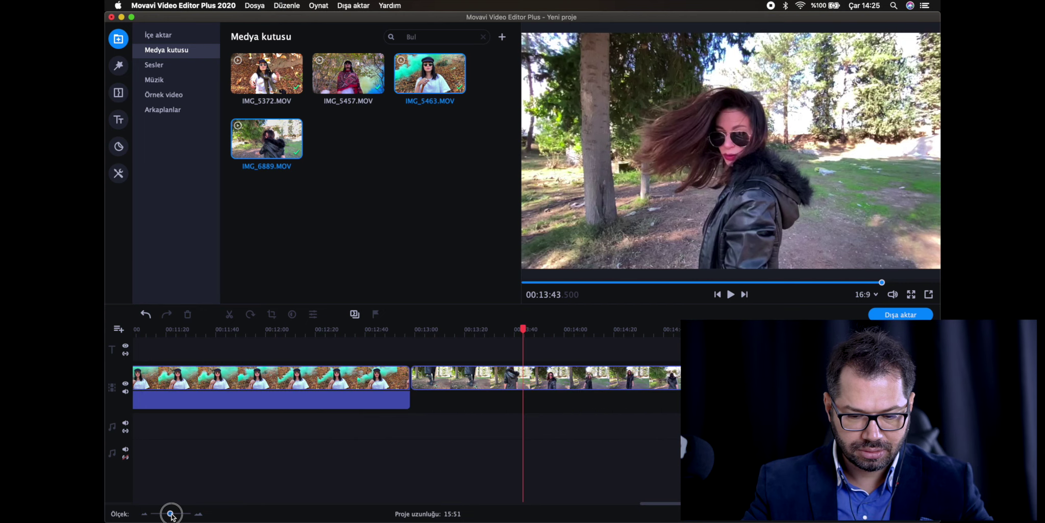
pyautogui.hscroll(-10, 477, 425)
pyautogui.hscroll(-20, 470, 422)
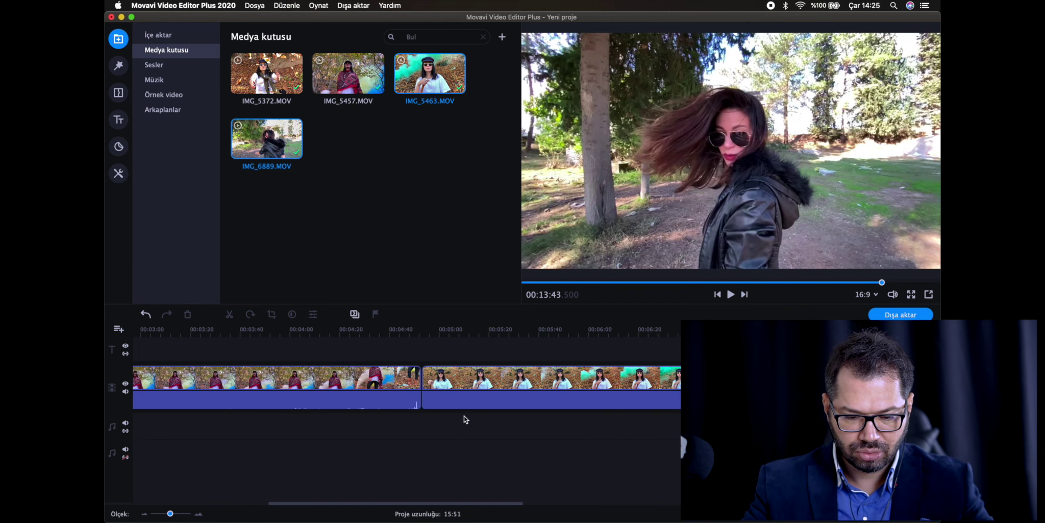
pyautogui.click(417, 400)
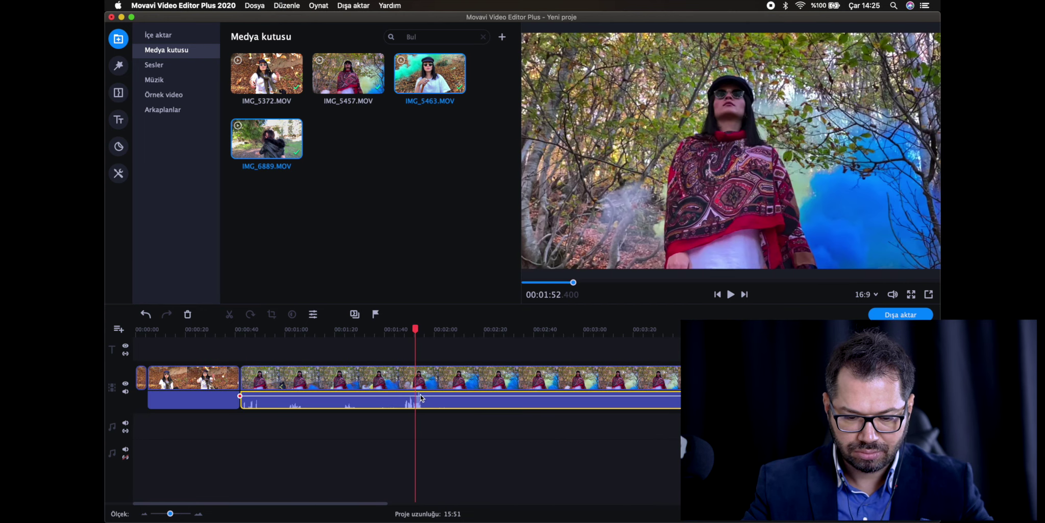
pyautogui.click(420, 426)
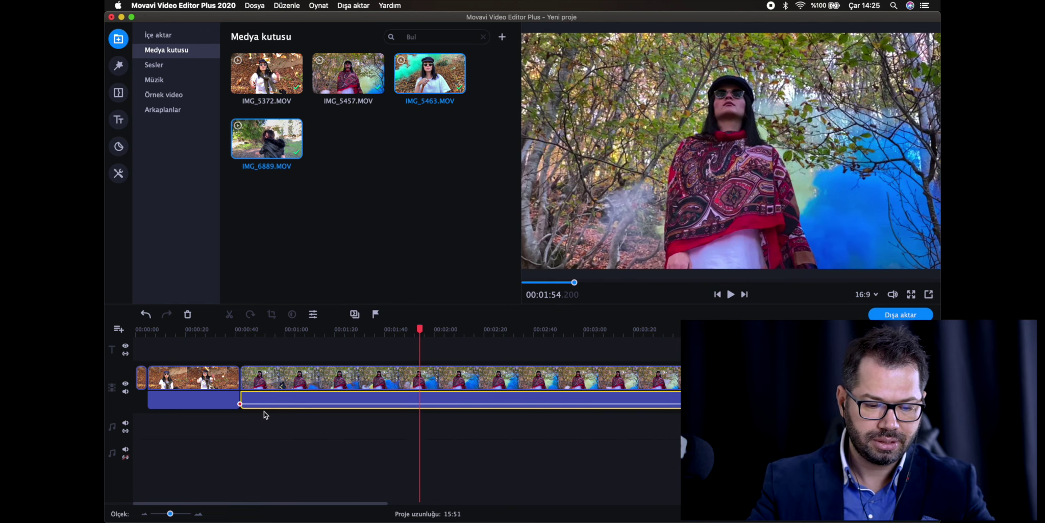
# Deselect the clip and return the playhead to the start of the timeline
pyautogui.click(134, 349)
pyautogui.press('Home')
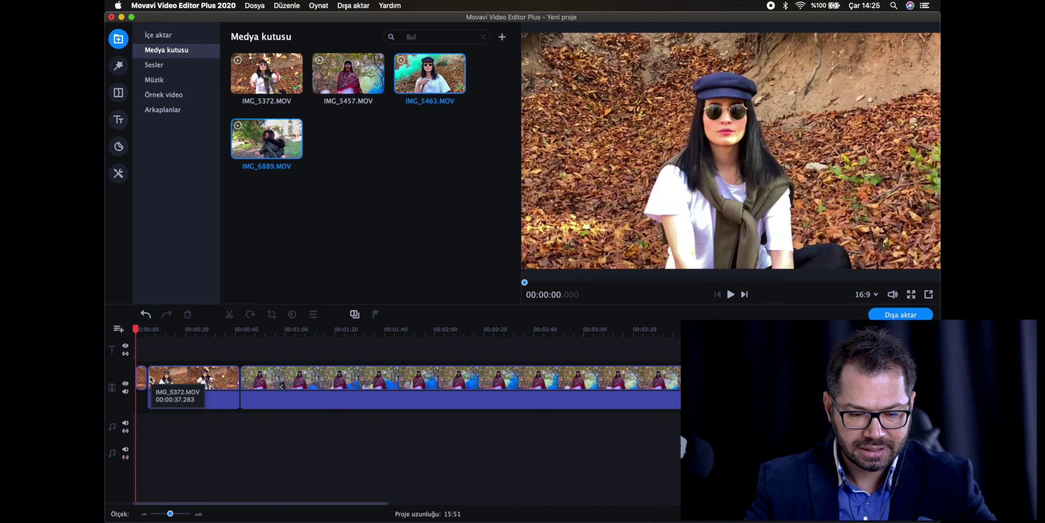
# Play the start of the timeline and delete the short first piece of the split IMG_5372.MOV clip
pyautogui.press('space')
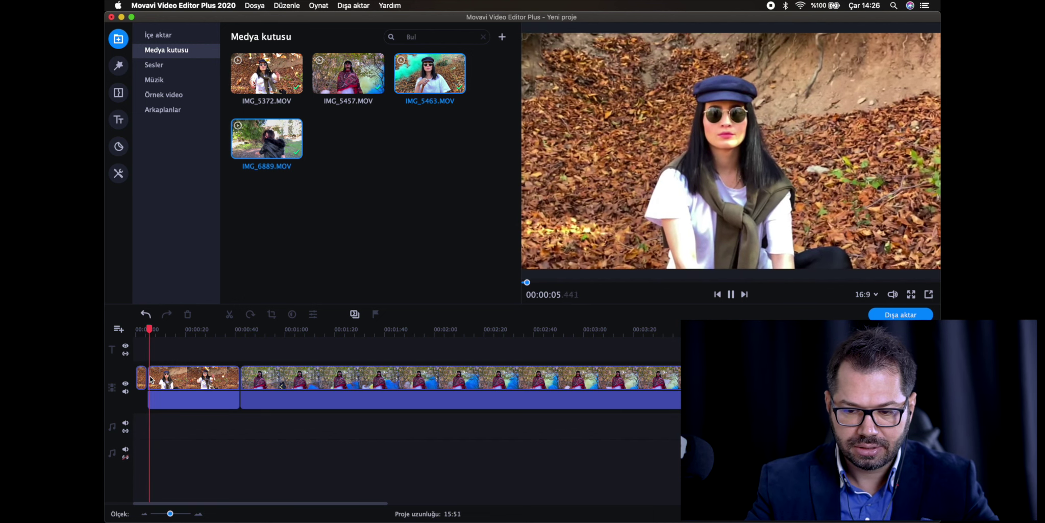
pyautogui.press('space')
pyautogui.click(141, 378)
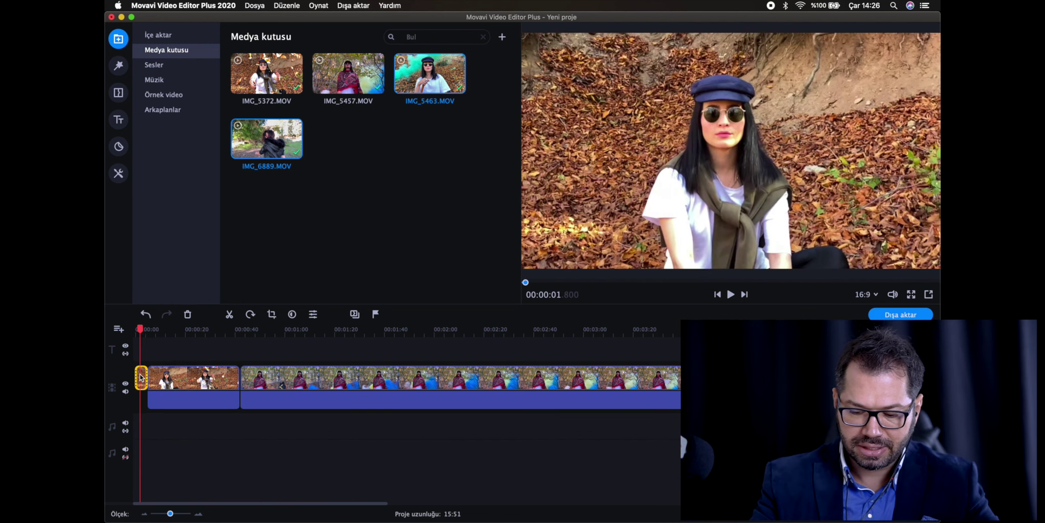
pyautogui.press('Delete')
# Trim about 9 seconds off the beginning of the remaining IMG_5372.MOV clip
pyautogui.click(147, 375)
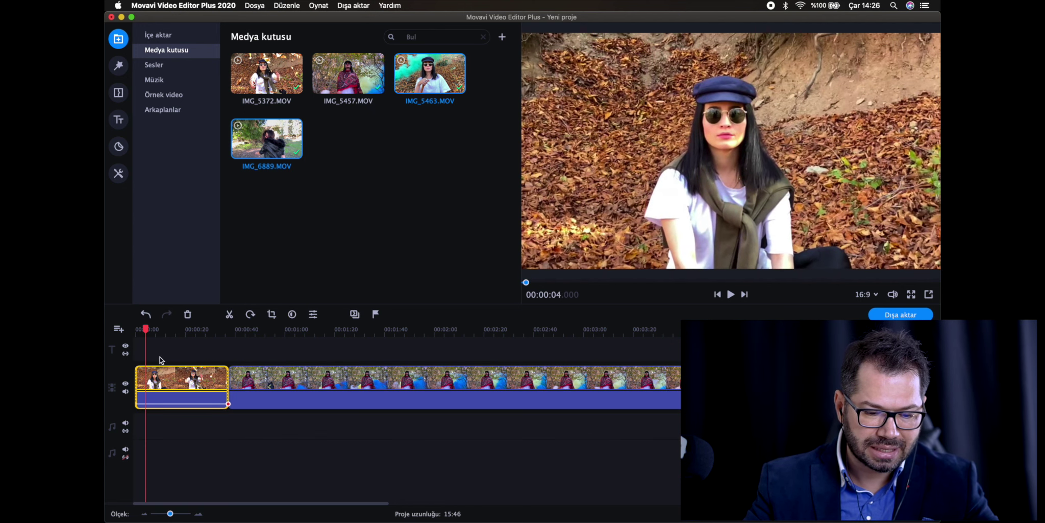
pyautogui.click(136, 378)
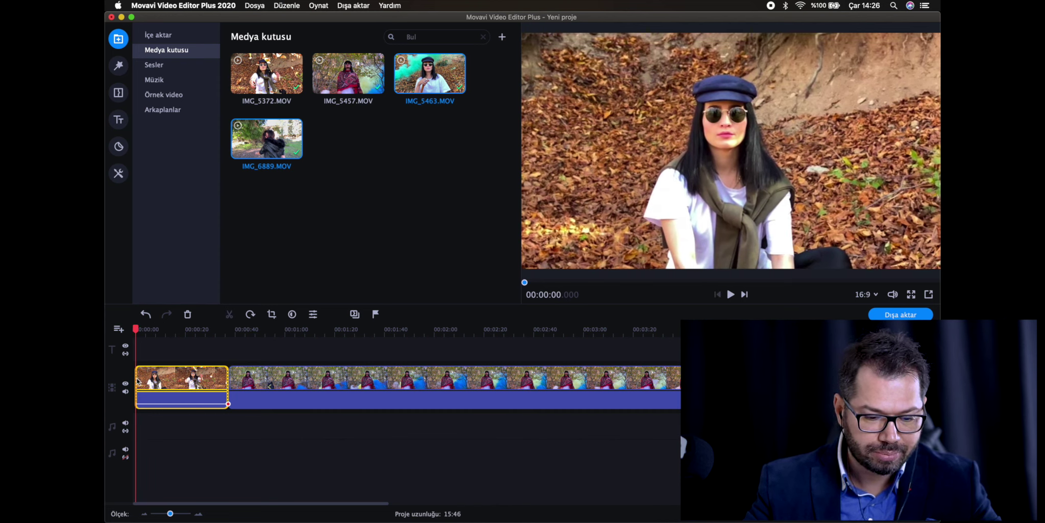
pyautogui.moveTo(136, 378); pyautogui.dragTo(158, 376)
pyautogui.click(137, 345)
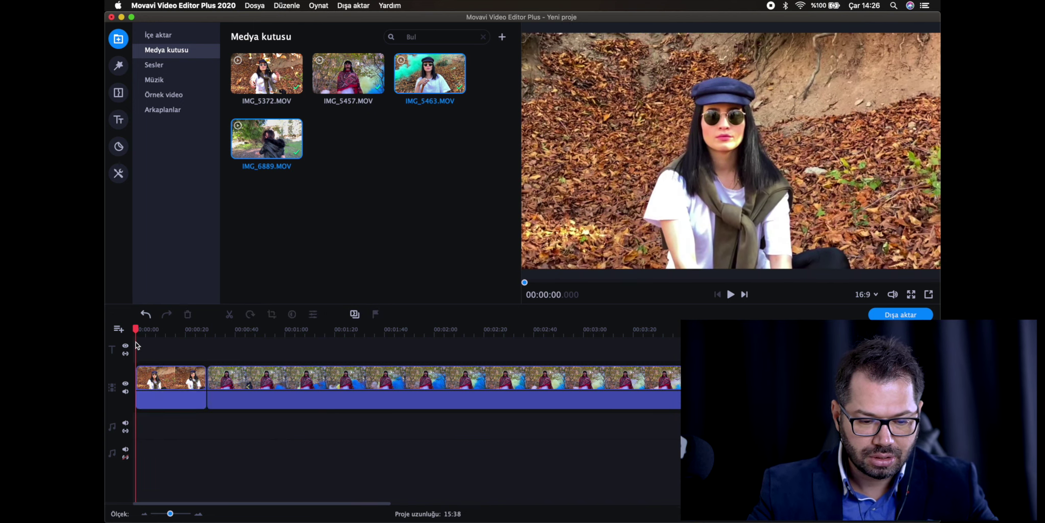
# Split the IMG_5372.MOV clip at 00:00:02.400 and delete the short piece before the cut
pyautogui.press('space')
pyautogui.press('space')
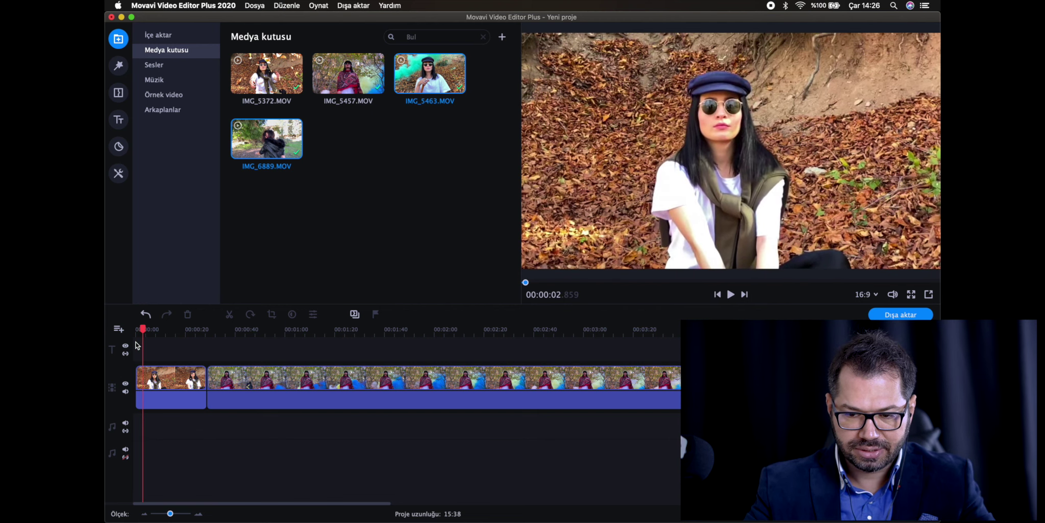
pyautogui.click(142, 373)
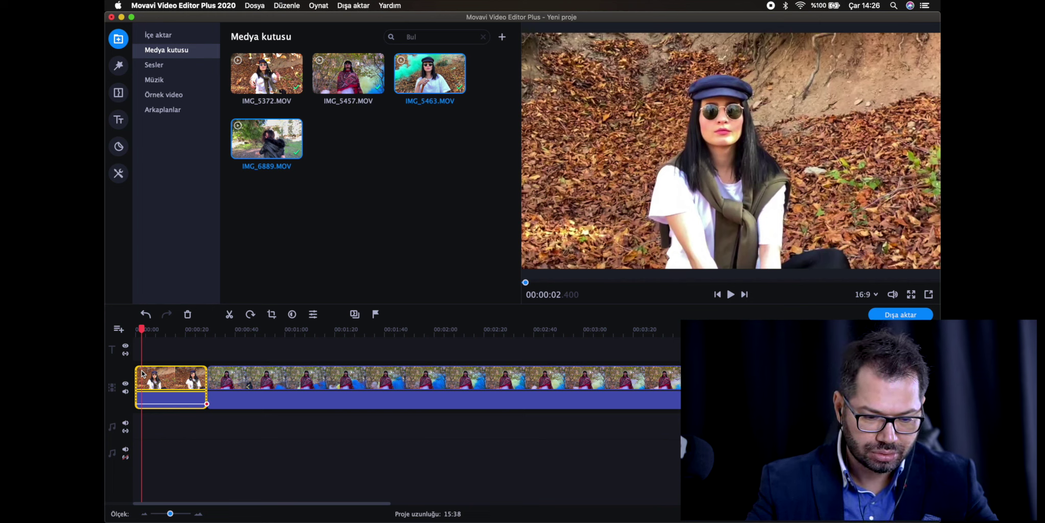
pyautogui.rightClick(142, 373)
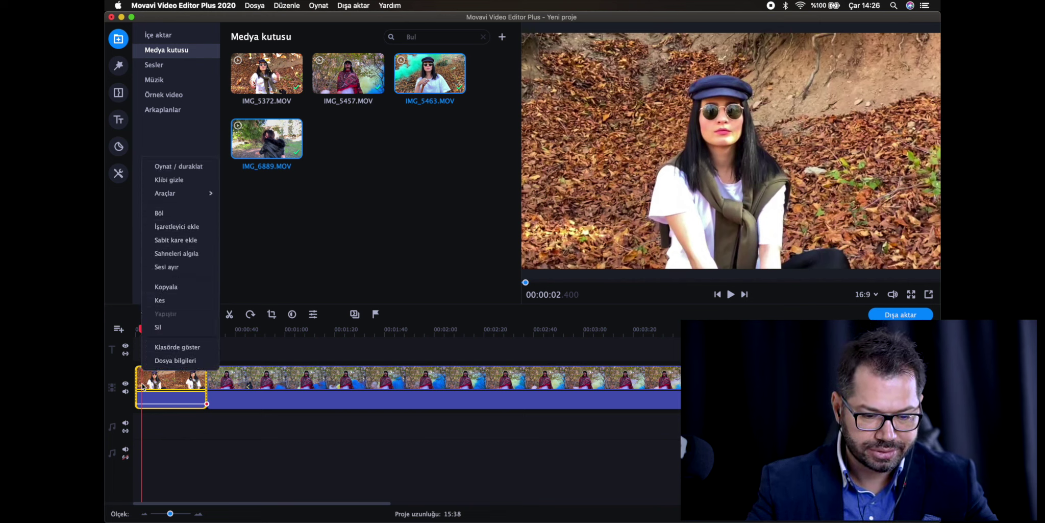
pyautogui.press('Escape')
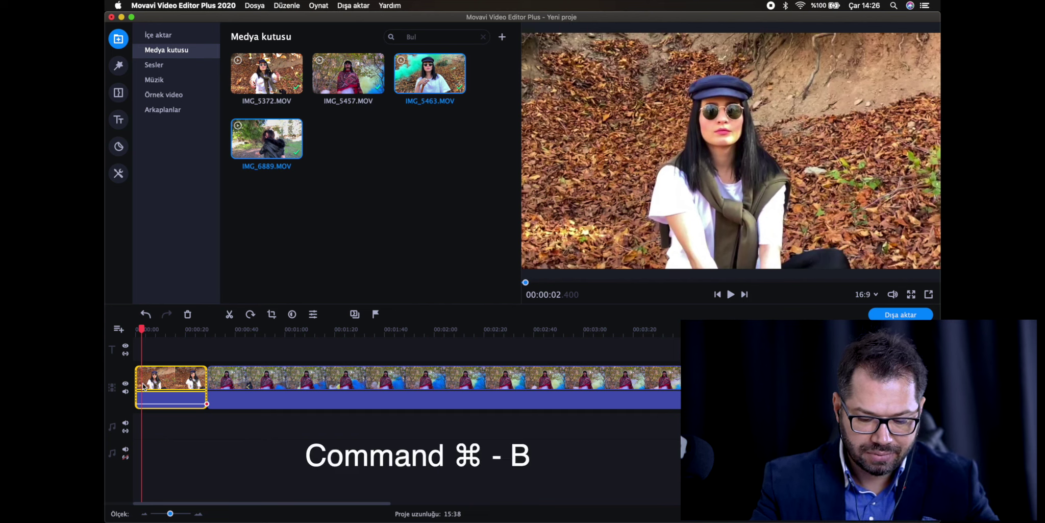
pyautogui.press('super+b')
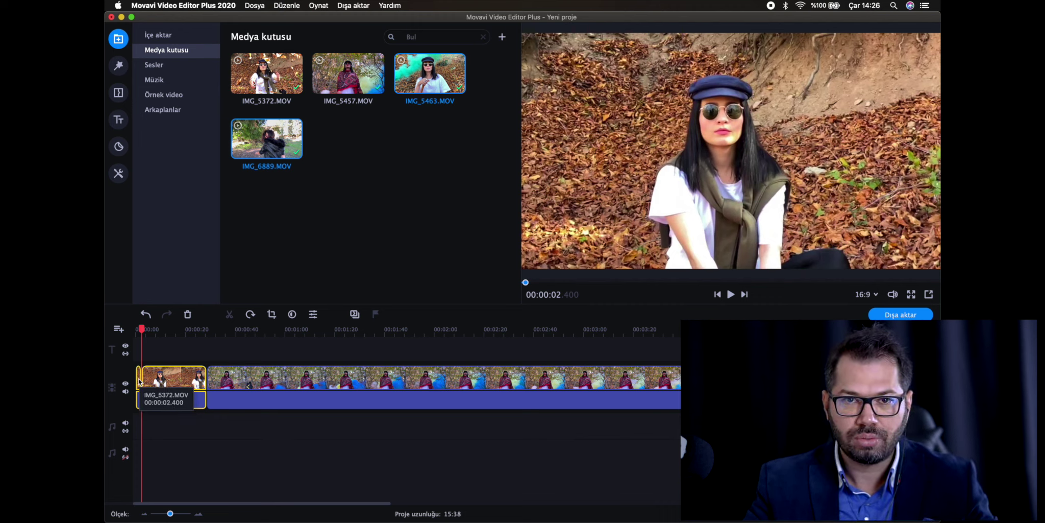
pyautogui.click(139, 381)
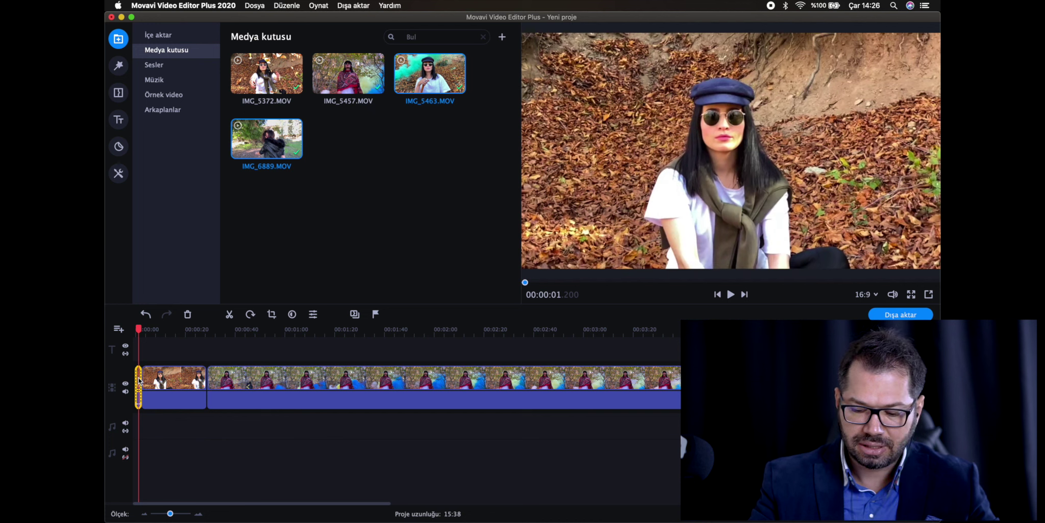
pyautogui.press('Delete')
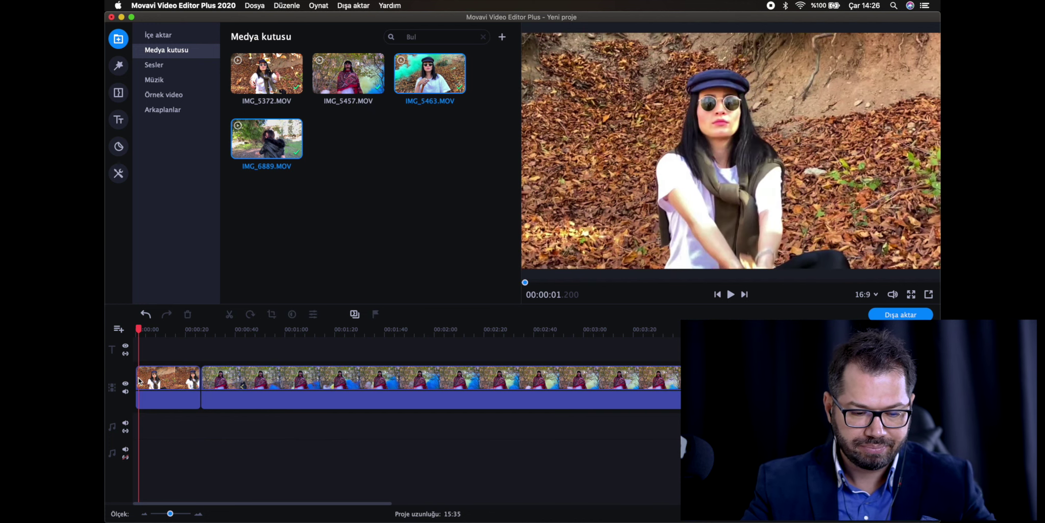
# Shorten the end of the IMG_5372.MOV clip to about 22 seconds and preview the cut to the following clip
pyautogui.press('space')
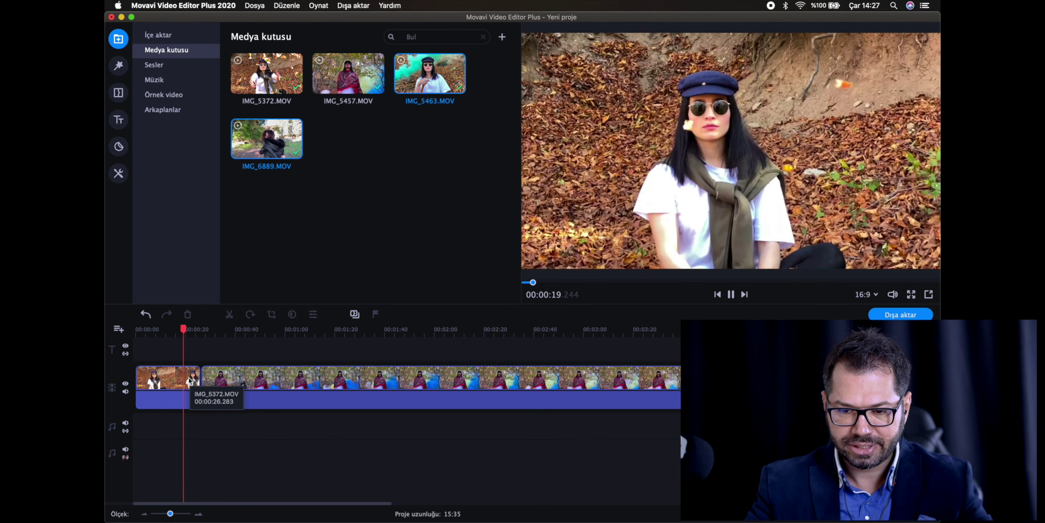
pyautogui.click(197, 379)
pyautogui.press('space')
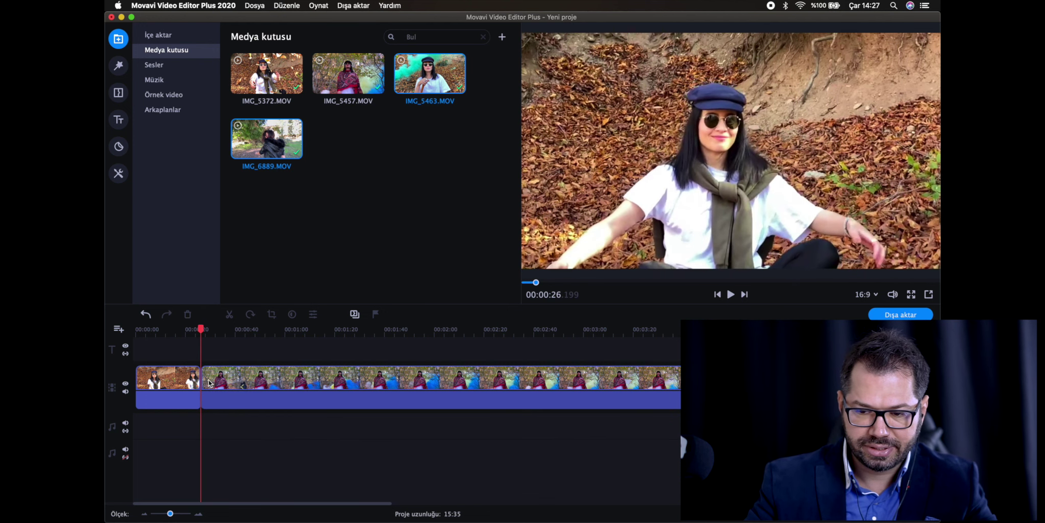
pyautogui.click(197, 378)
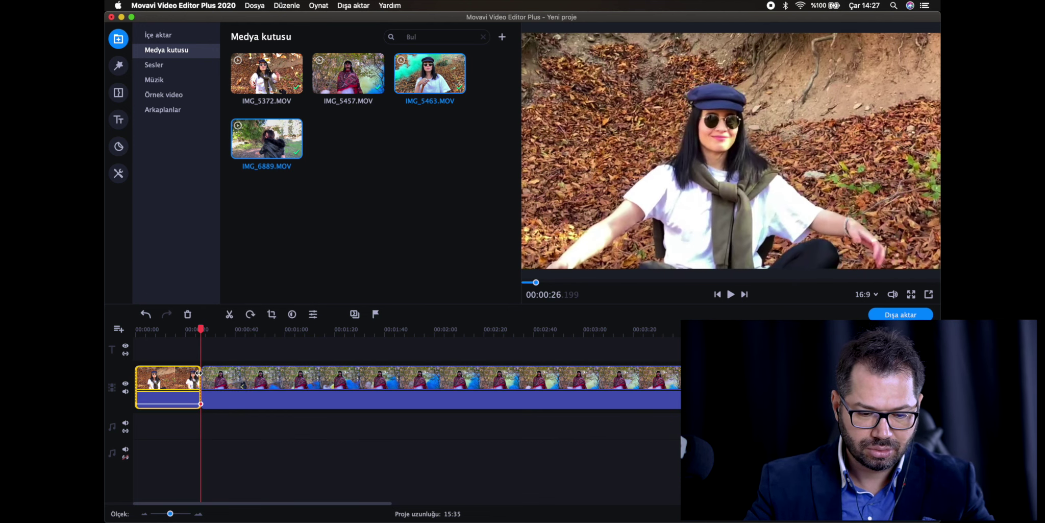
pyautogui.moveTo(199, 373); pyautogui.dragTo(189, 373)
pyautogui.click(187, 351)
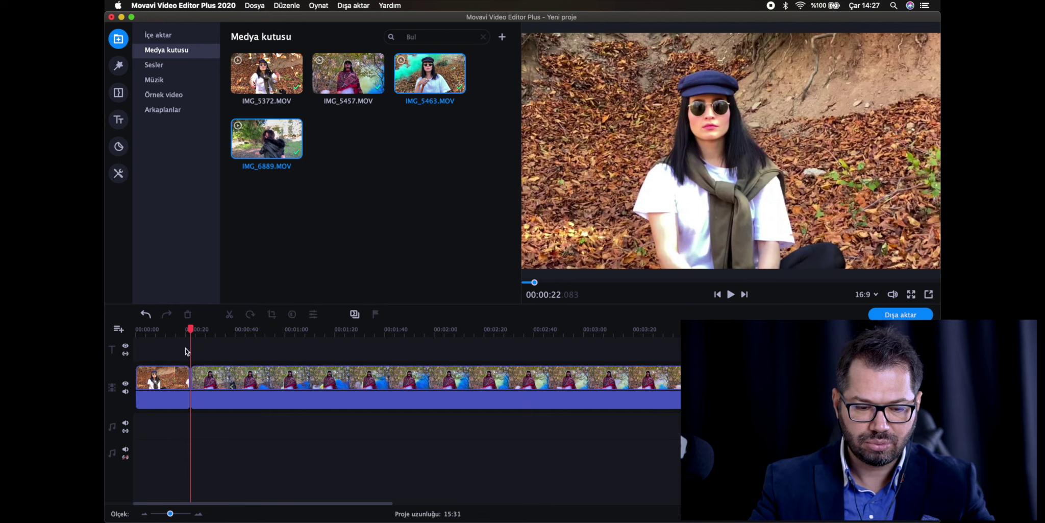
pyautogui.click(189, 328)
pyautogui.moveTo(188, 328); pyautogui.dragTo(188, 327)
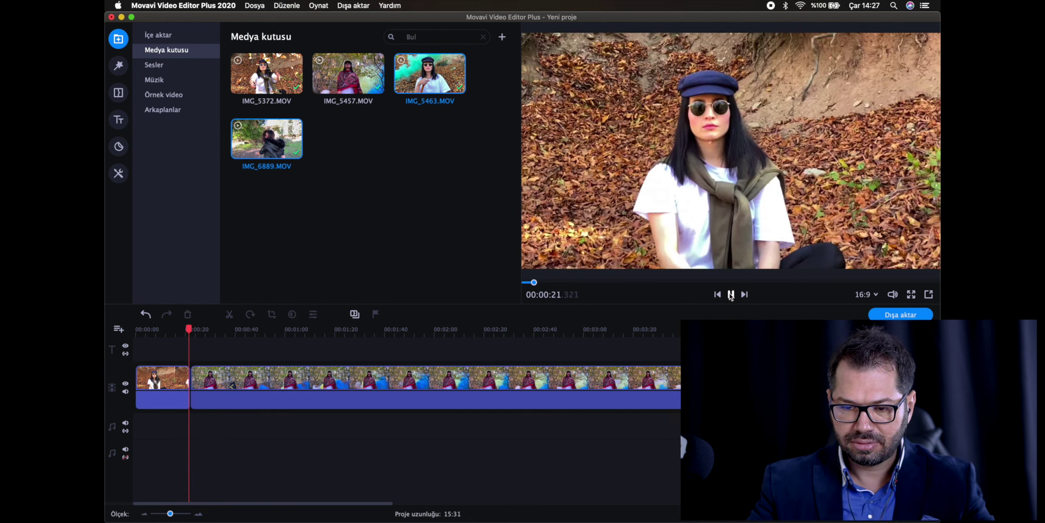
pyautogui.click(731, 295)
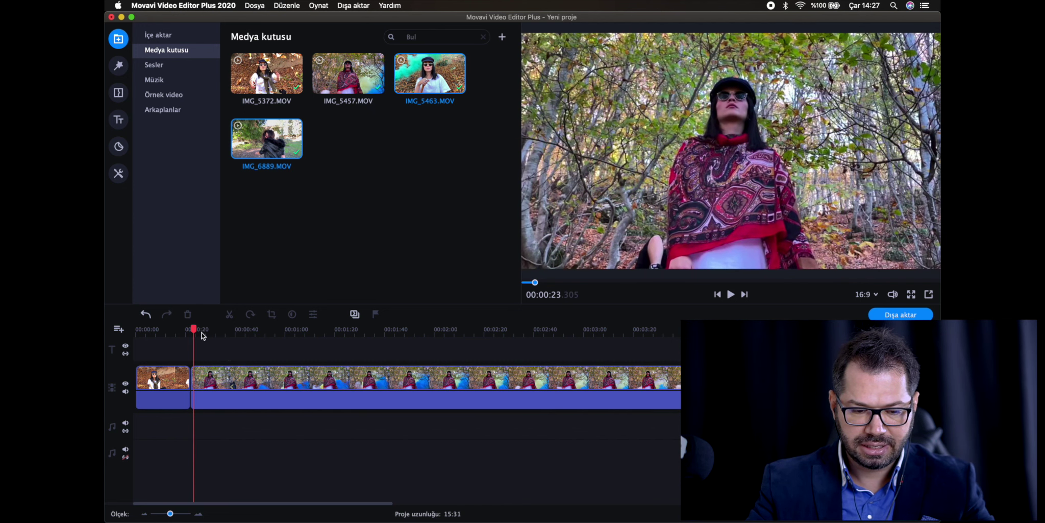
# Scrub through the IMG_5457.MOV clip to where the coloured smoke starts and split it at 00:00:48.600
pyautogui.moveTo(202, 334); pyautogui.dragTo(407, 362)
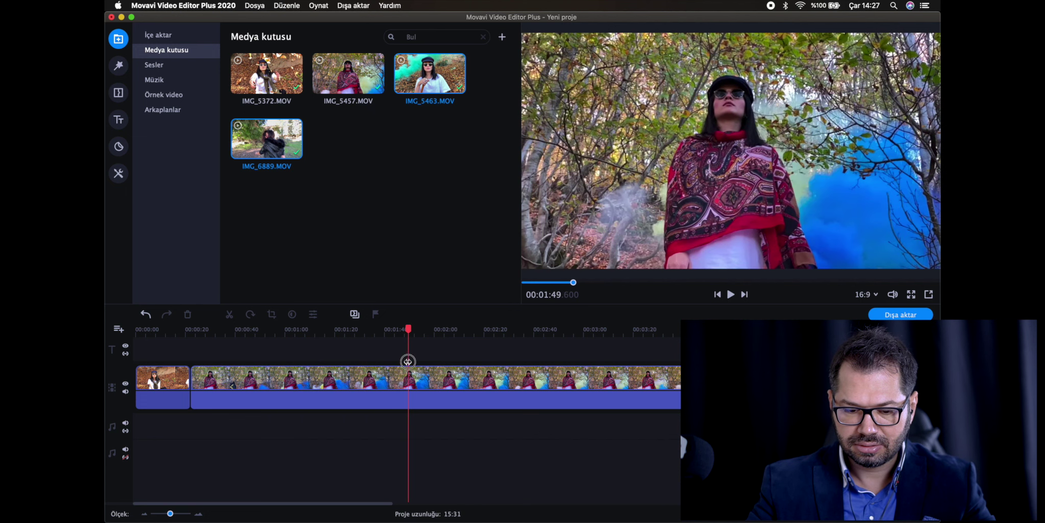
pyautogui.moveTo(411, 329); pyautogui.dragTo(229, 330)
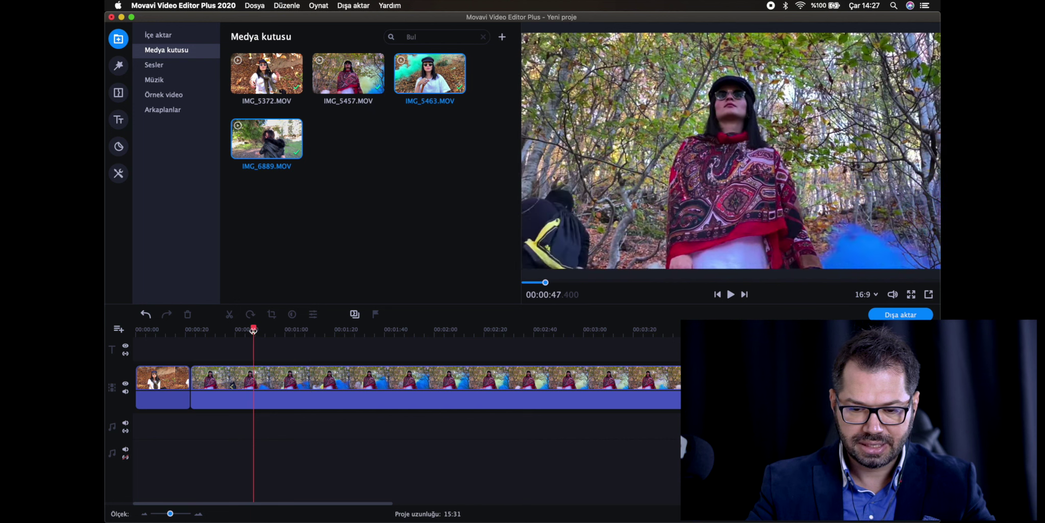
pyautogui.click(258, 381)
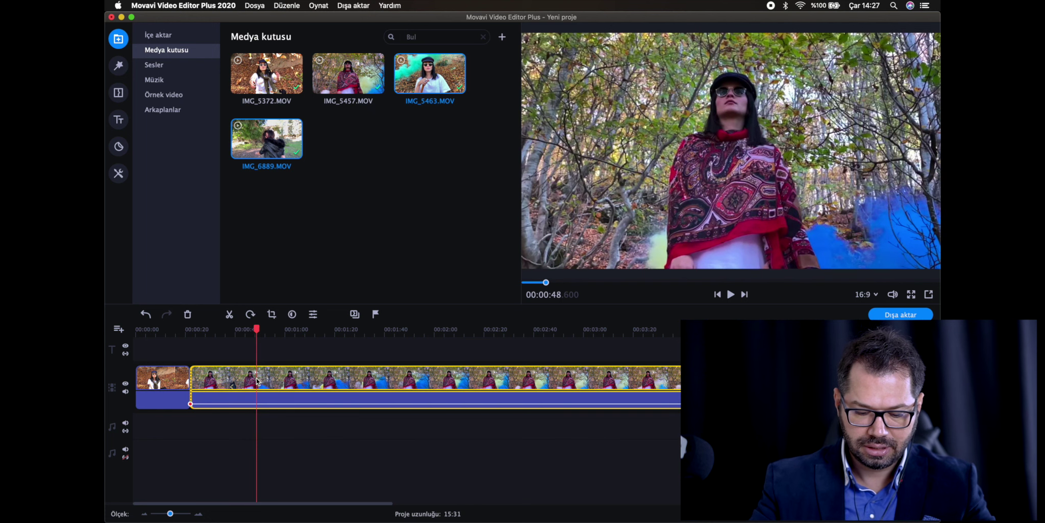
pyautogui.press('super+b')
# Delete the IMG_5457.MOV segment before the cut and preview the new transition from the first clip
pyautogui.click(217, 378)
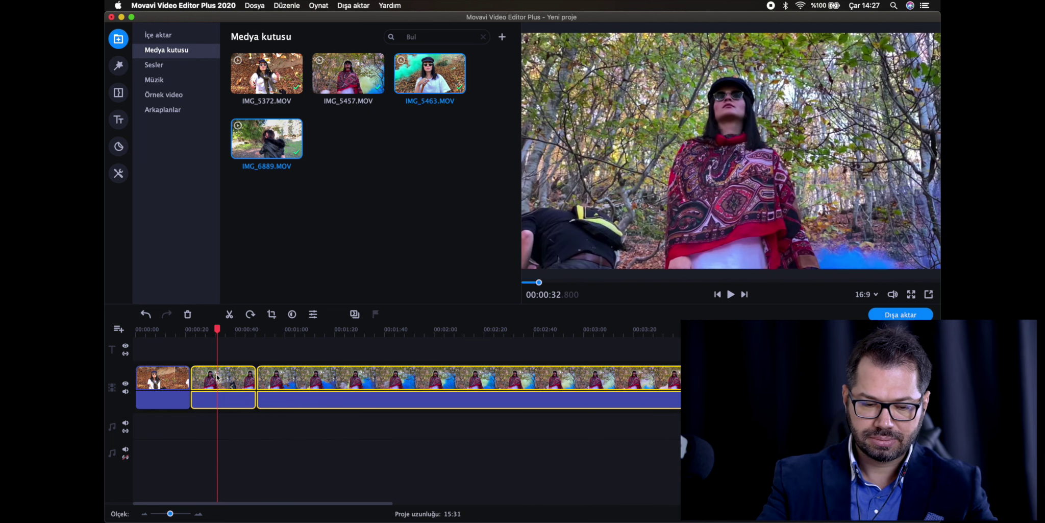
pyautogui.click(245, 387)
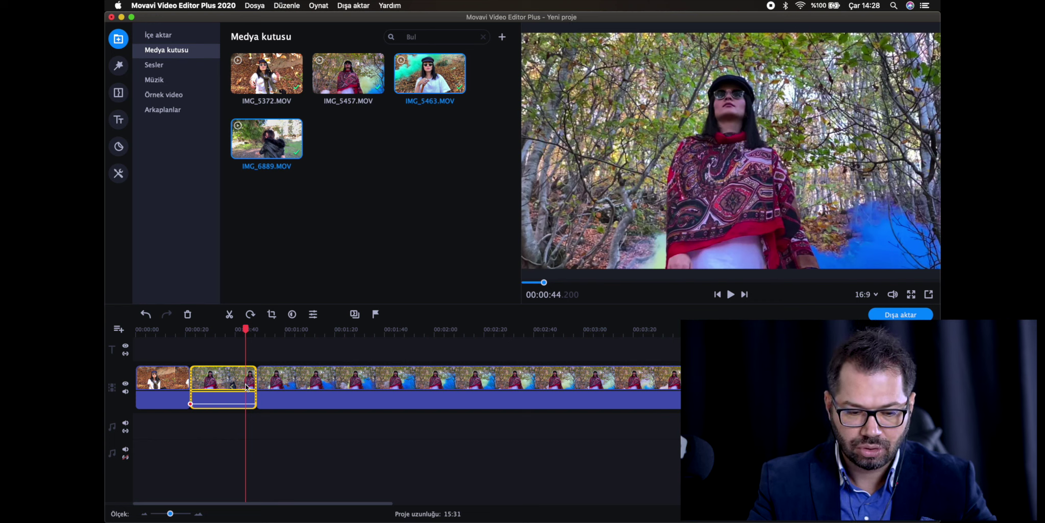
pyautogui.press('Delete')
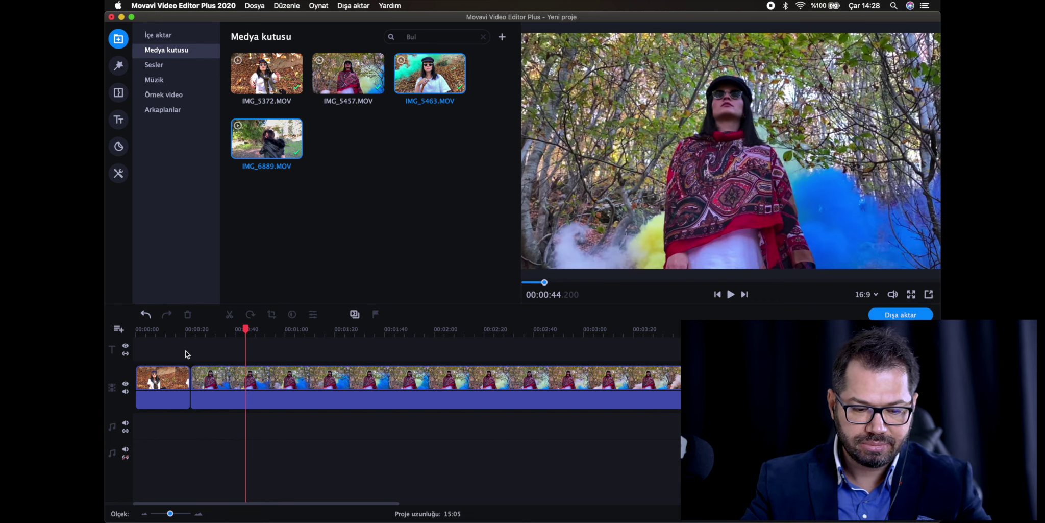
pyautogui.click(182, 329)
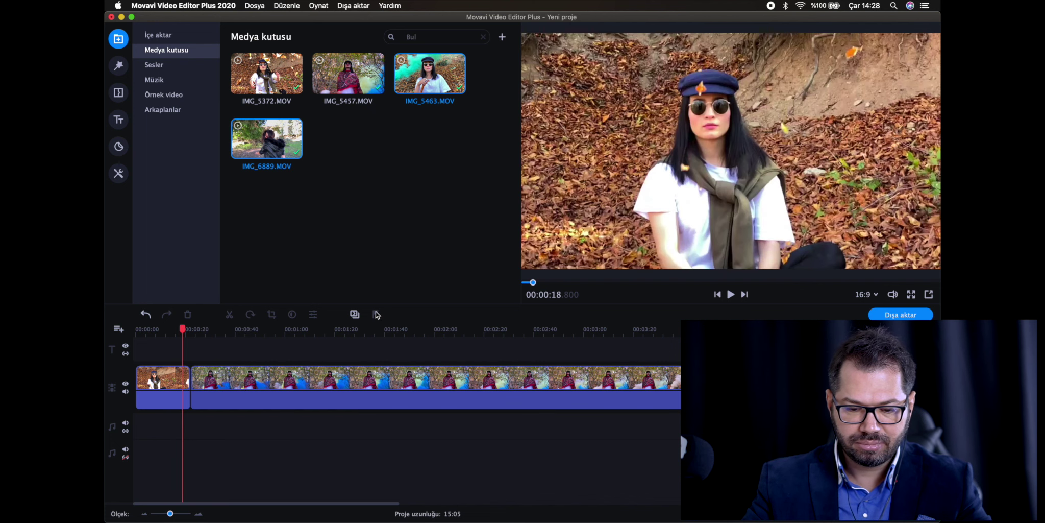
pyautogui.click(730, 294)
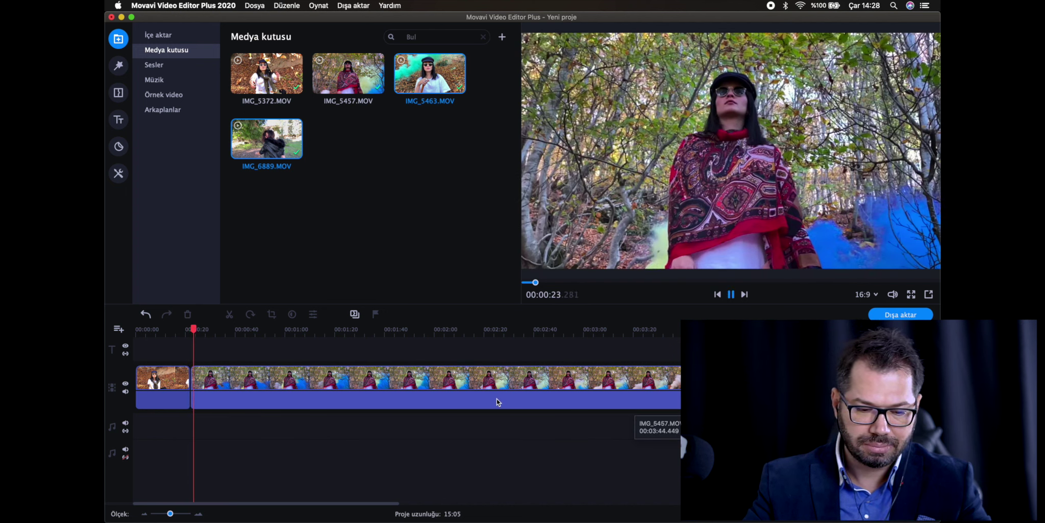
pyautogui.press('space')
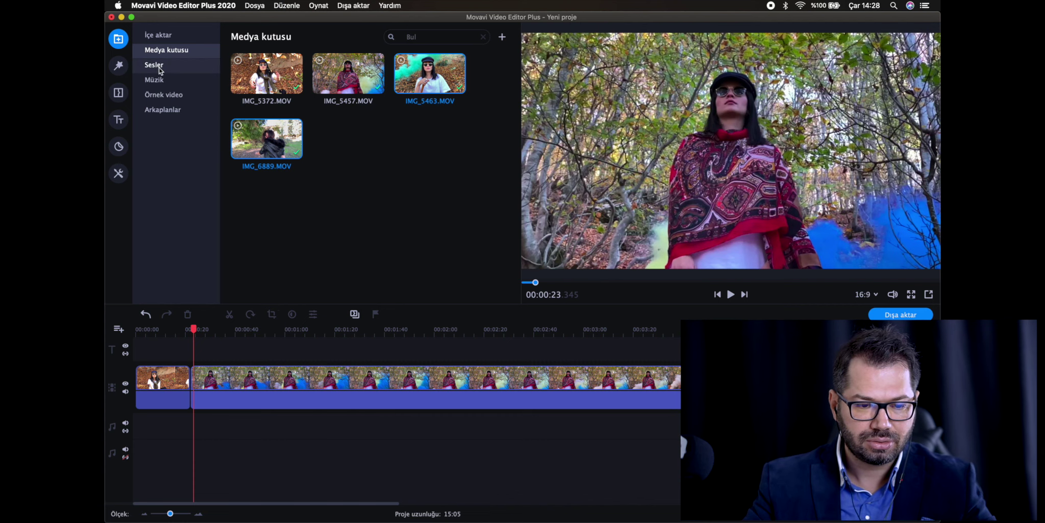
# Add the Aksiyon filmi music to the audio track at the start of the timeline and play it with the video
pyautogui.click(153, 80)
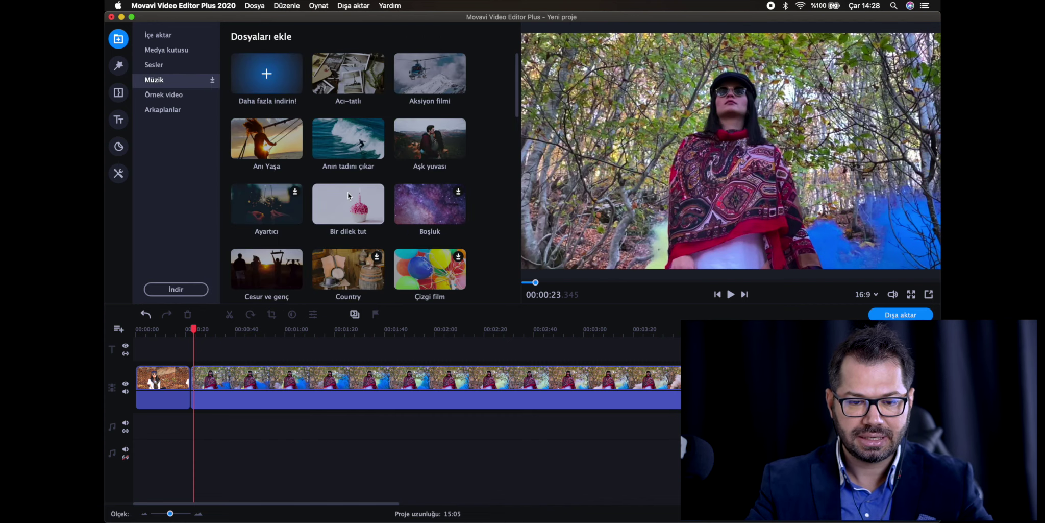
pyautogui.click(354, 87)
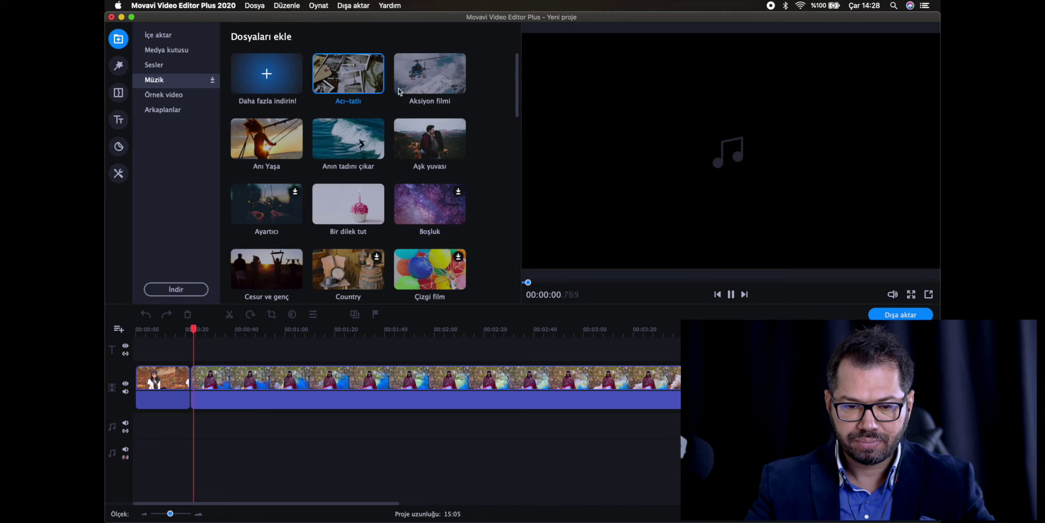
pyautogui.click(448, 80)
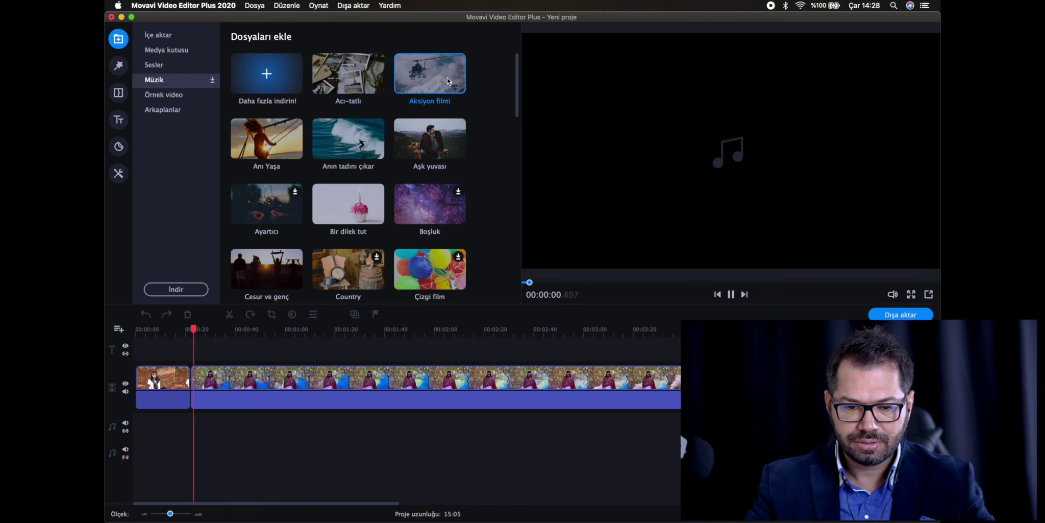
pyautogui.moveTo(446, 71); pyautogui.dragTo(137, 424)
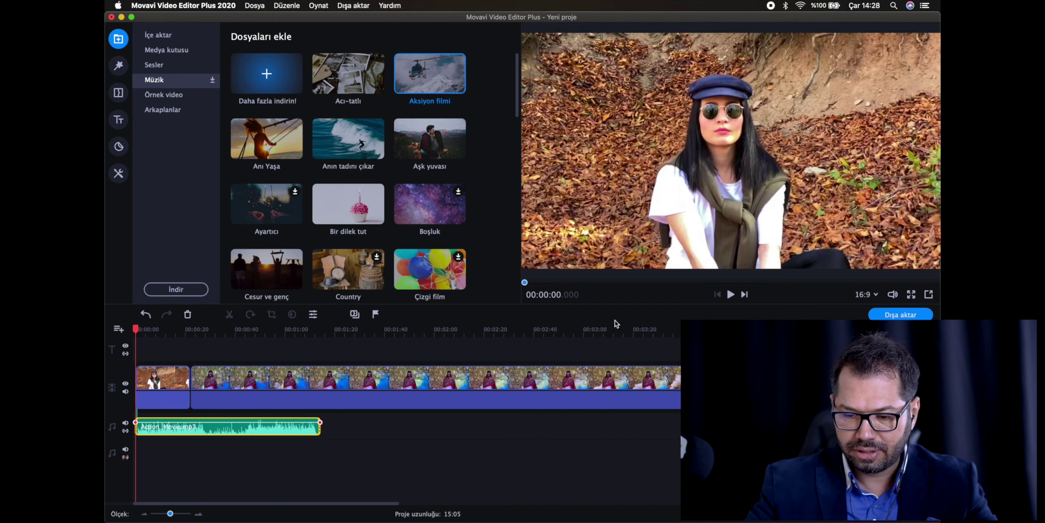
pyautogui.click(731, 294)
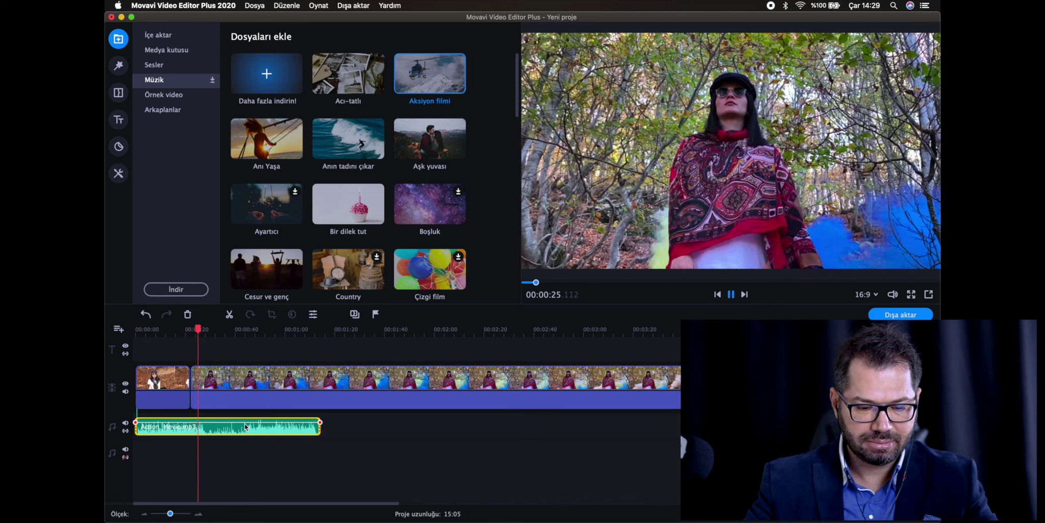
pyautogui.click(214, 450)
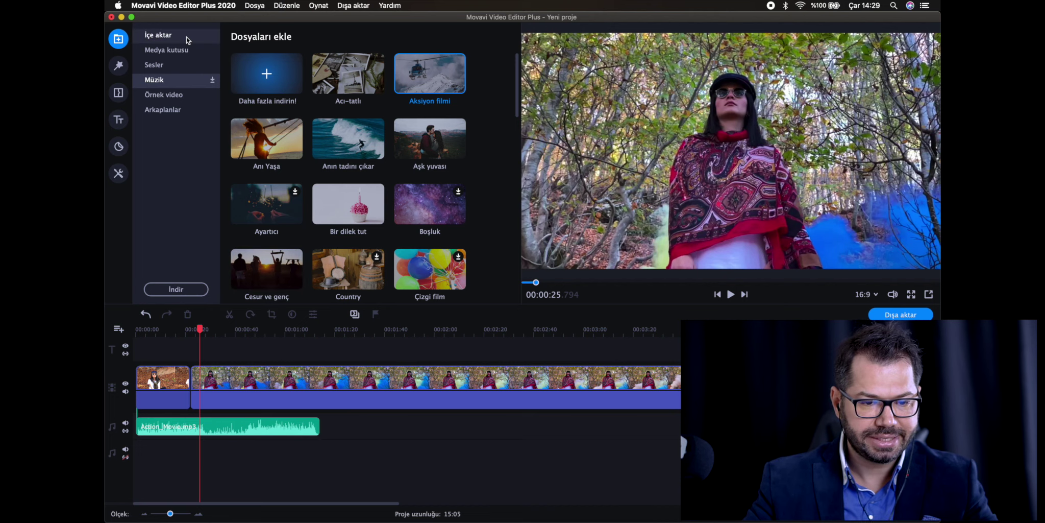
# Browse the sound effects and add the Kalp atışı sound to the second audio track at about 00:00:24.600
pyautogui.click(155, 64)
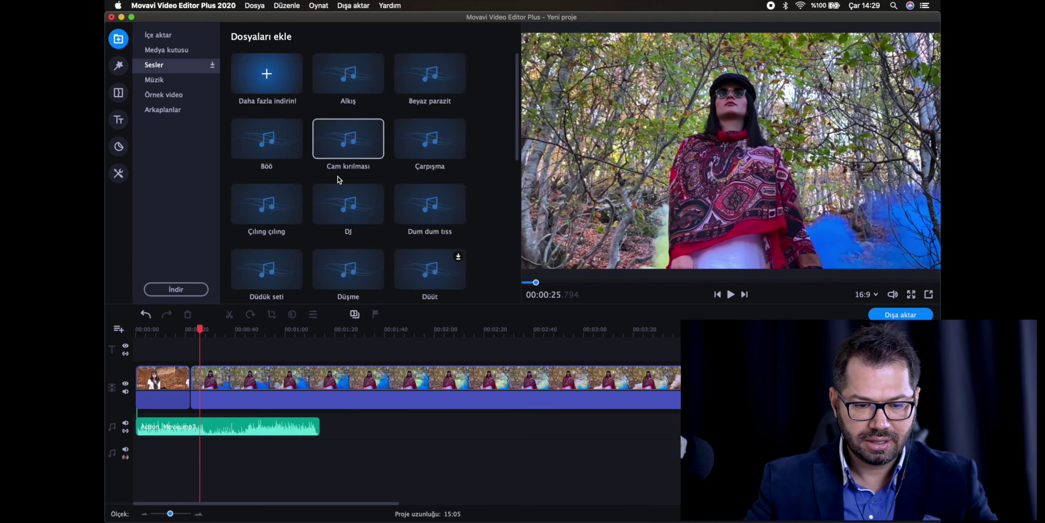
pyautogui.click(269, 147)
pyautogui.scroll(-5, 342, 164)
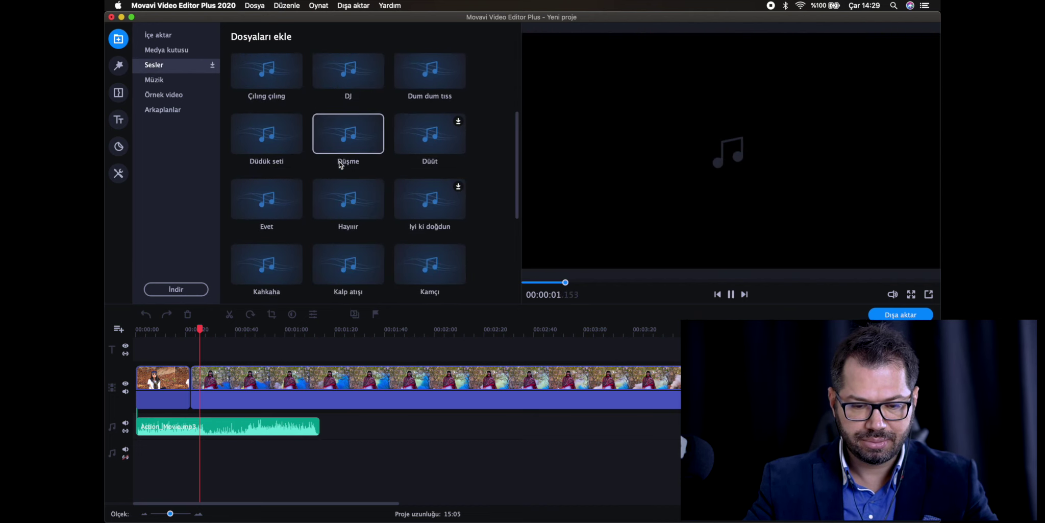
pyautogui.click(345, 244)
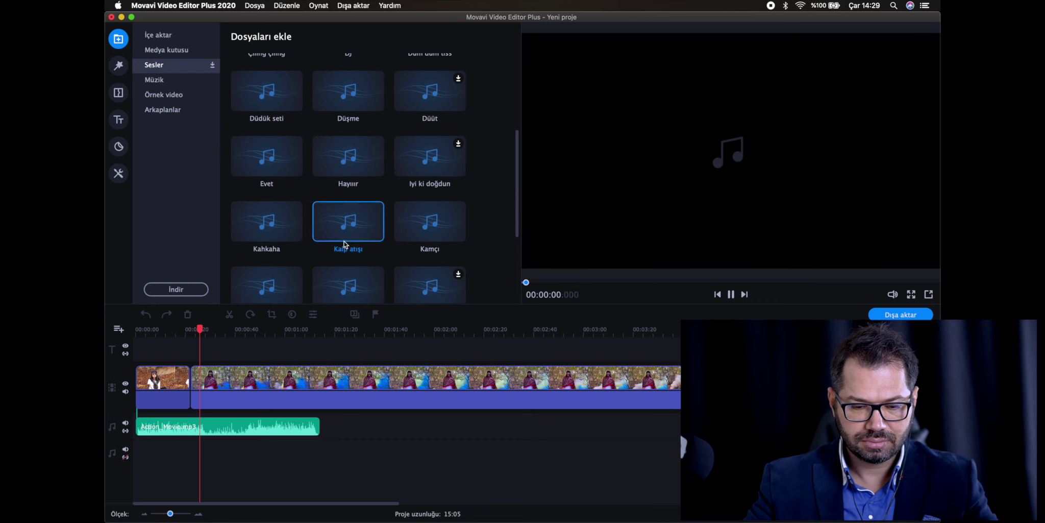
pyautogui.moveTo(368, 218); pyautogui.dragTo(208, 426)
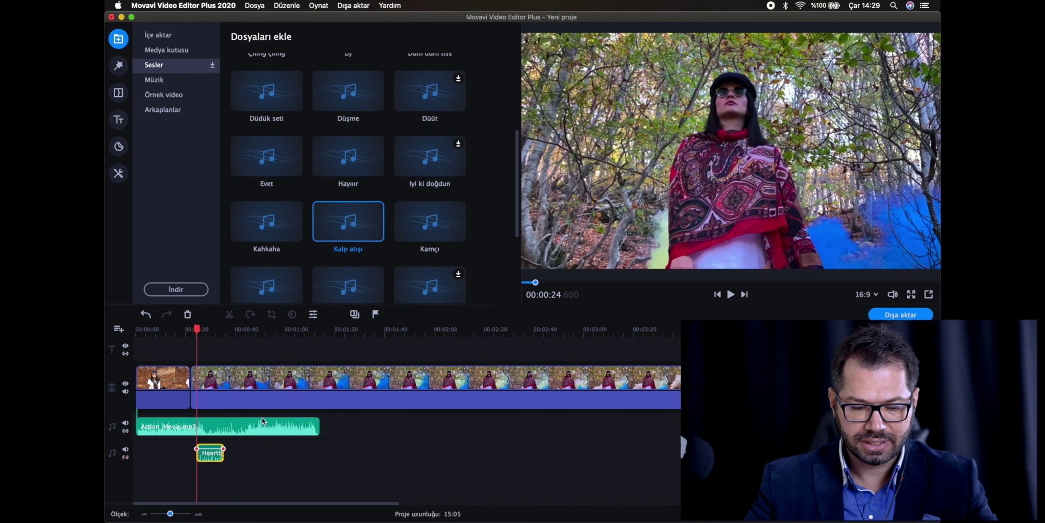
# Try adding the Kamçı sound at 00:00:27.600 over the heartbeat sound and undo it
pyautogui.moveTo(429, 221); pyautogui.dragTo(213, 472)
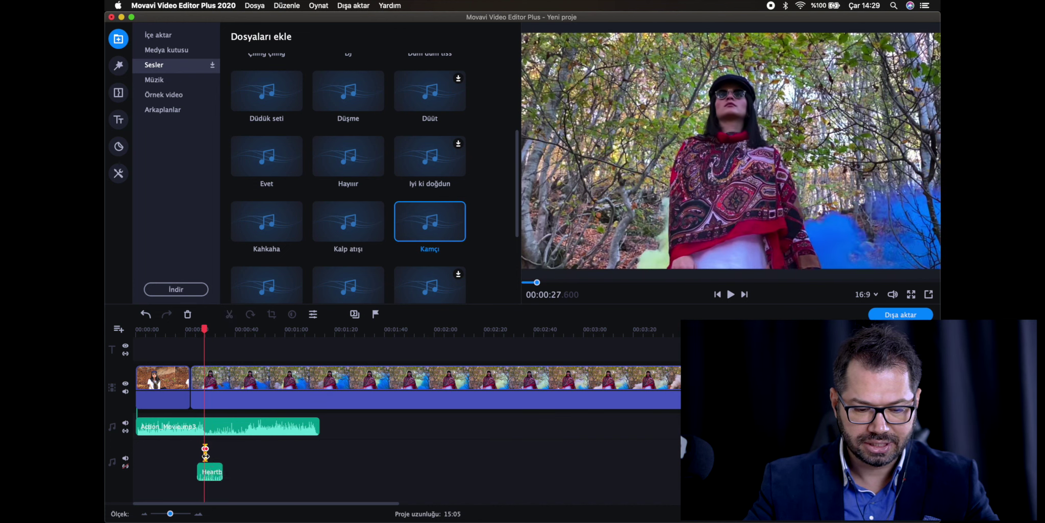
pyautogui.press('super+z')
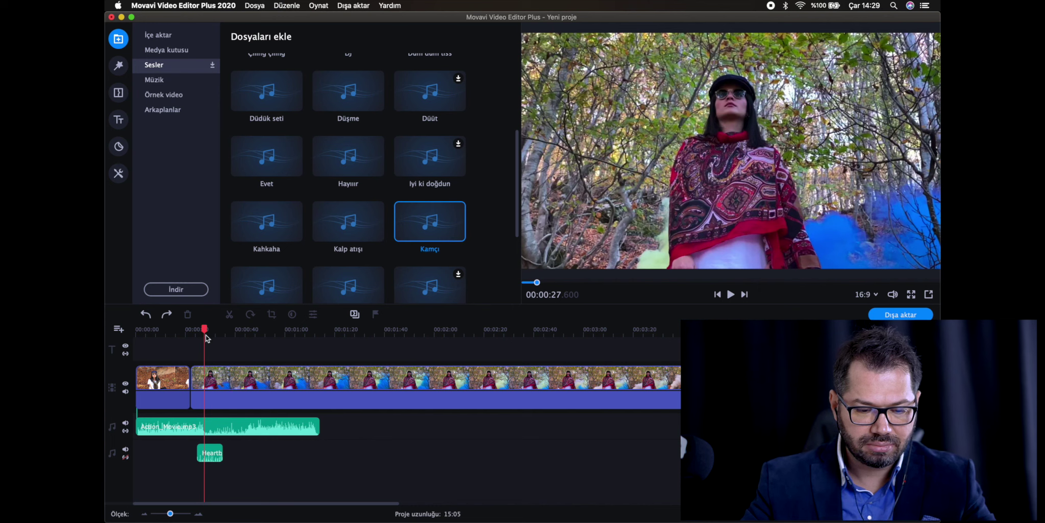
# Play the timeline from 00:00:25.600 to check the heartbeat sound together with the music
pyautogui.moveTo(199, 329); pyautogui.dragTo(199, 329)
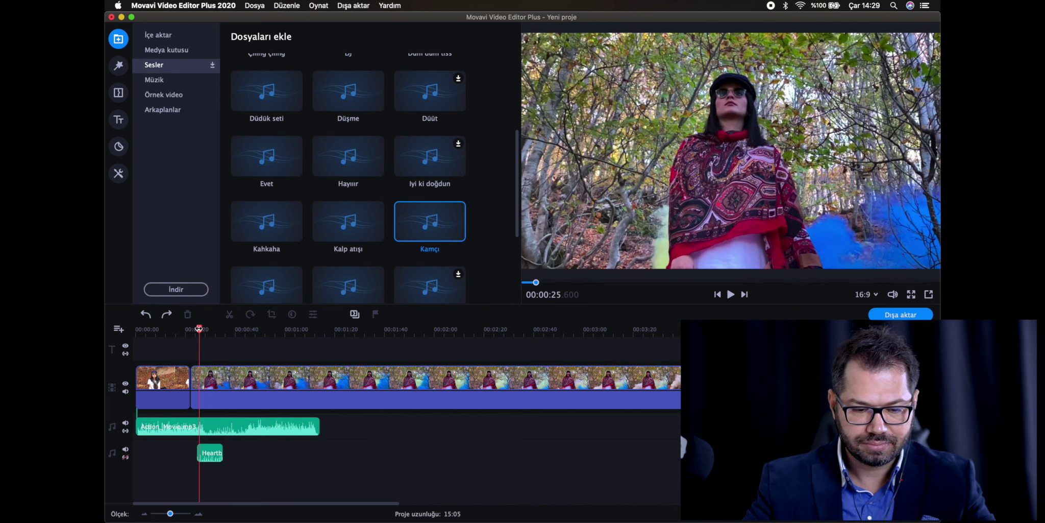
pyautogui.click(729, 295)
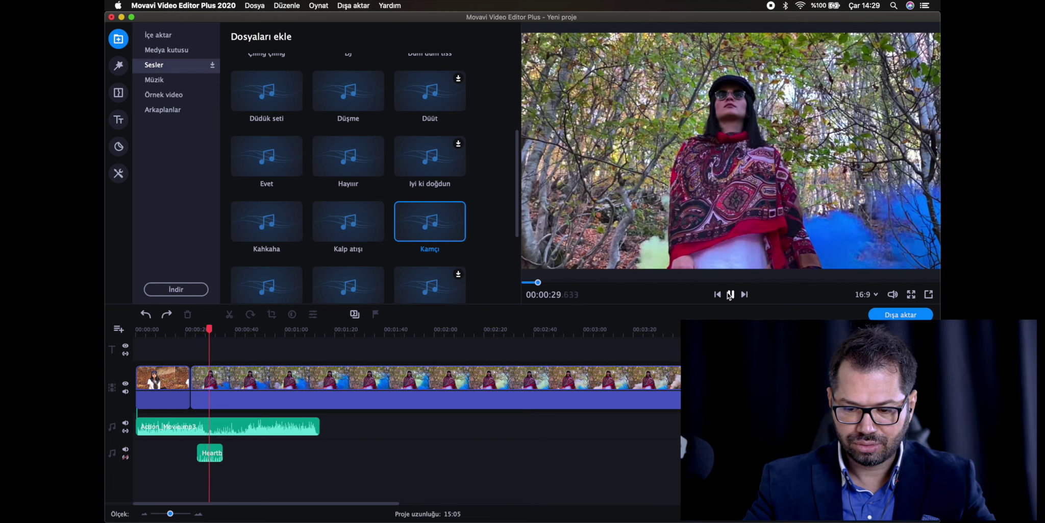
pyautogui.click(732, 295)
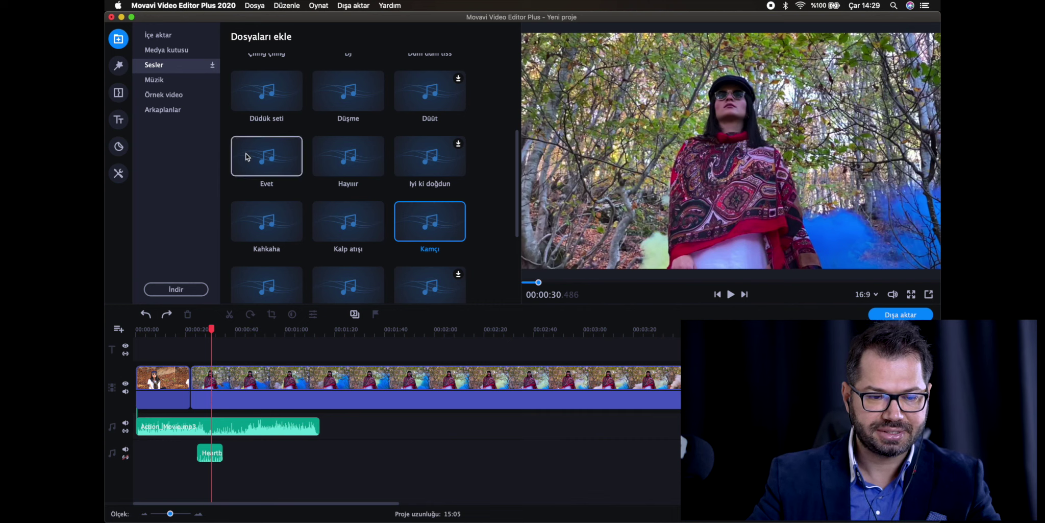
# Add the Karart transition between the first and second video clips and play the timeline across it
pyautogui.click(121, 92)
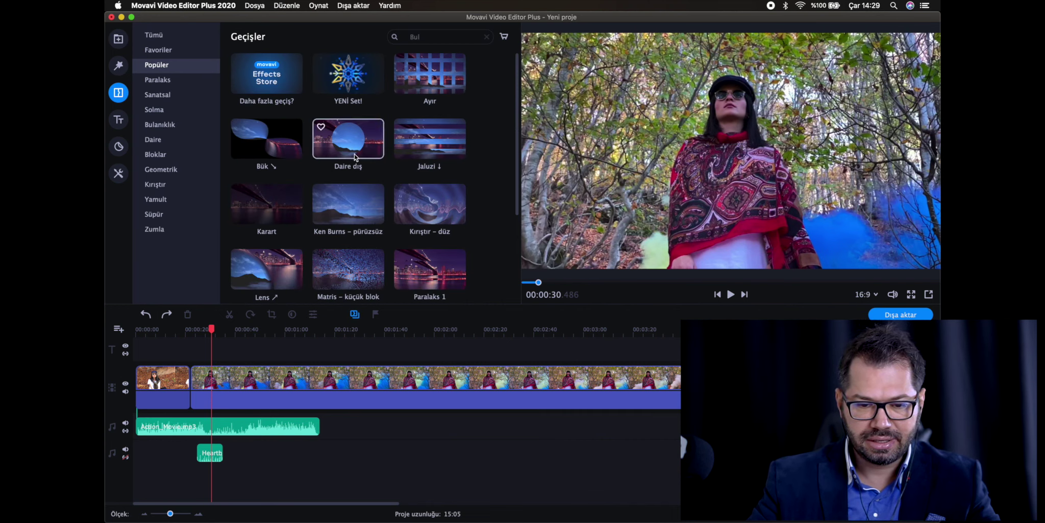
pyautogui.scroll(-2, 356, 157)
pyautogui.click(265, 165)
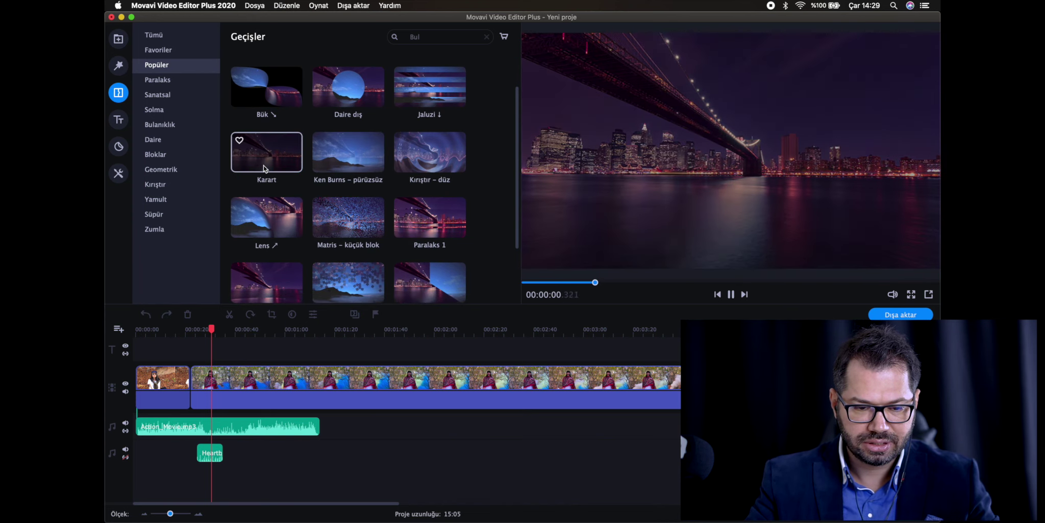
pyautogui.moveTo(264, 169); pyautogui.dragTo(189, 384)
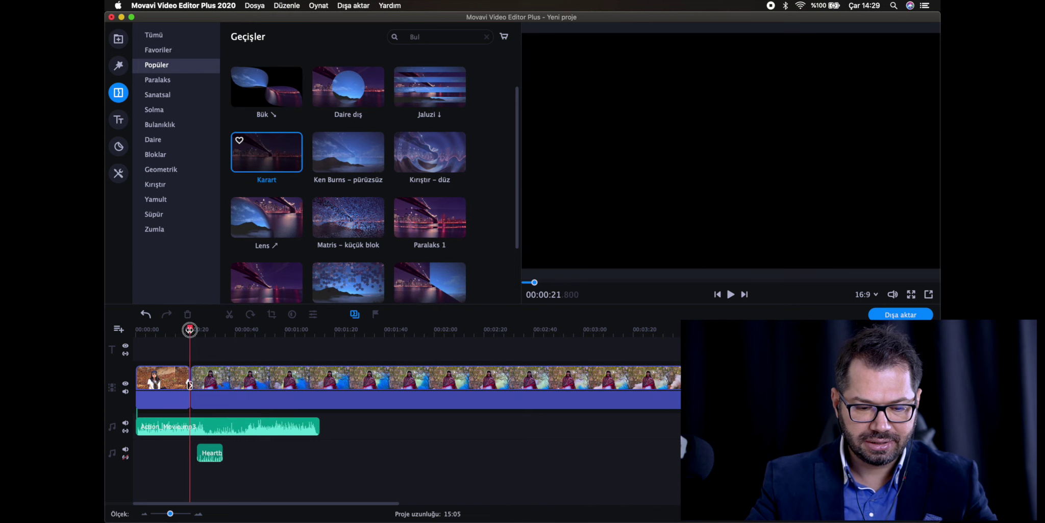
pyautogui.click(731, 294)
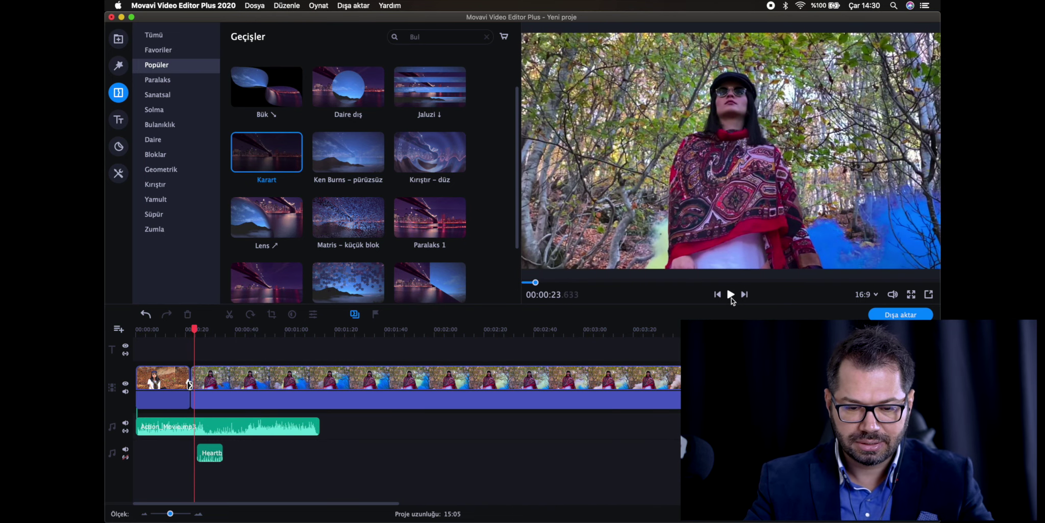
pyautogui.scroll(-3, 410, 223)
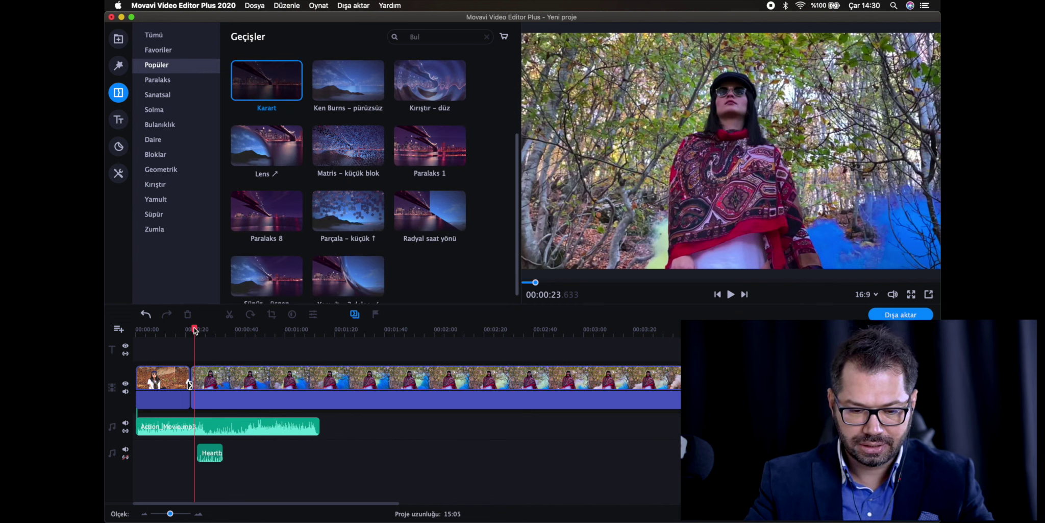
# Split the second video clip at 00:01:23.000 and trim about 13 seconds off the start of the segment after the cut
pyautogui.moveTo(195, 331); pyautogui.dragTo(341, 329)
pyautogui.click(350, 374)
pyautogui.press('super+b')
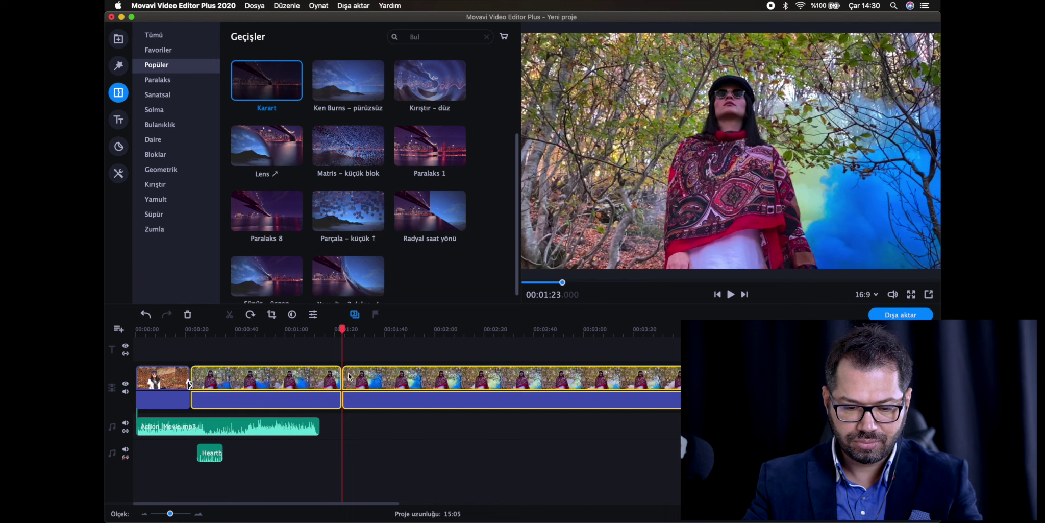
pyautogui.moveTo(343, 377); pyautogui.dragTo(376, 371)
pyautogui.click(419, 356)
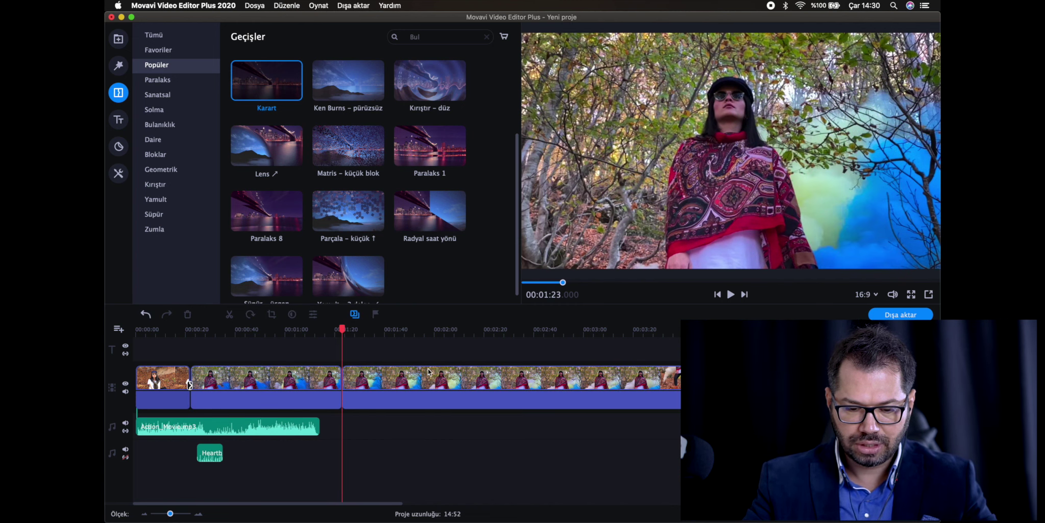
# Split the coloured smoke clip at 00:01:57.400 and 00:02:04.200 and delete the short segment between the cuts
pyautogui.click(428, 371)
pyautogui.press('super+b')
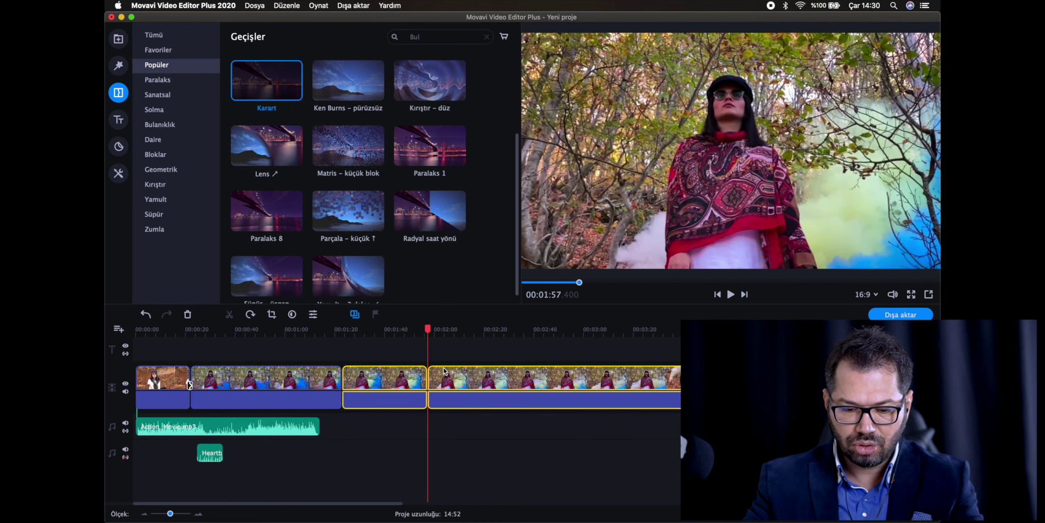
pyautogui.click(445, 363)
pyautogui.click(445, 373)
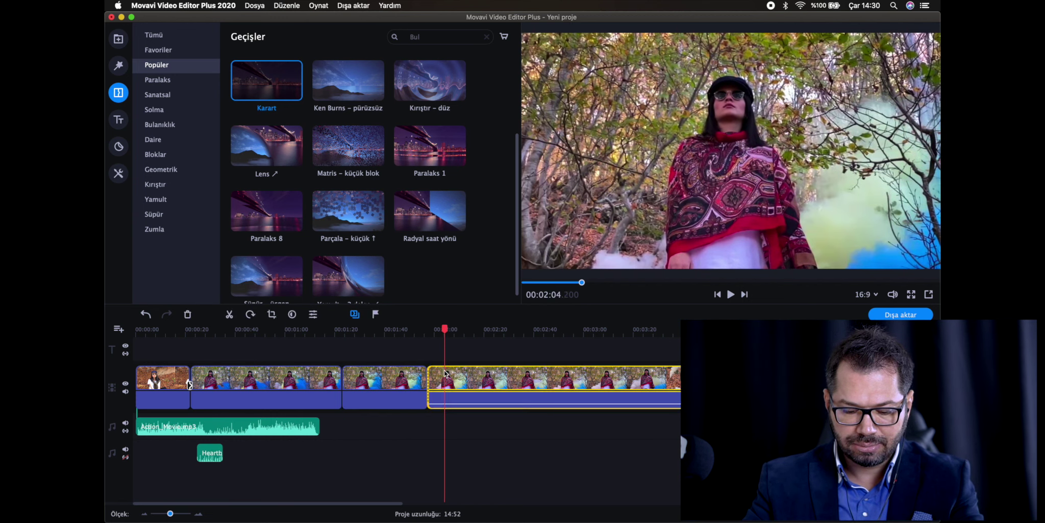
pyautogui.press('super+b')
pyautogui.click(436, 378)
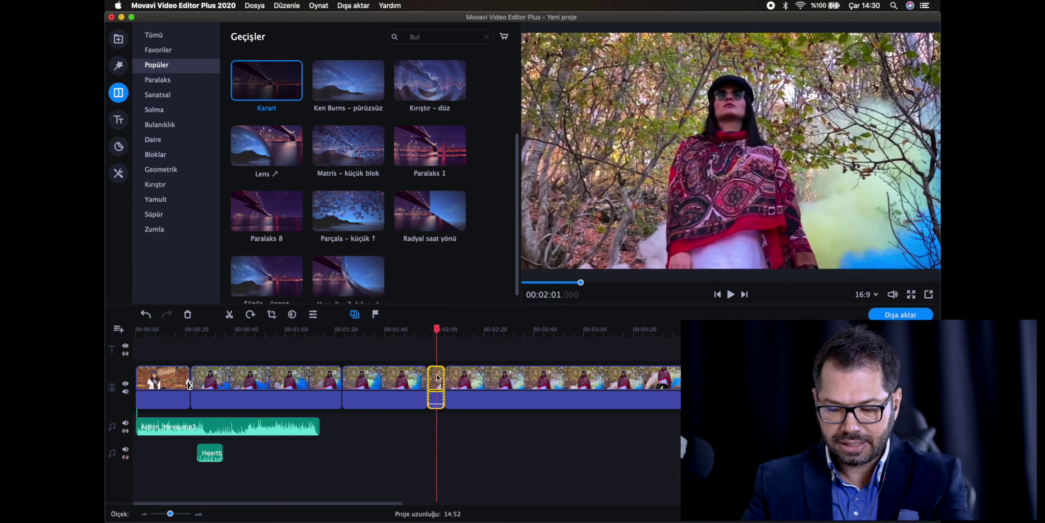
pyautogui.press('Delete')
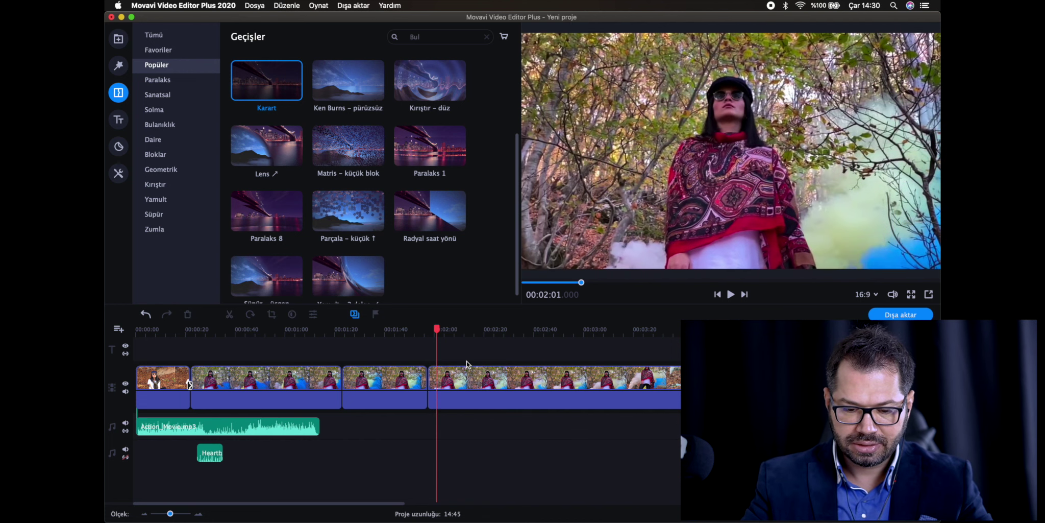
# Split the coloured smoke clip at 00:02:21.600 and trim about 16 seconds off the start of the segment after the cut
pyautogui.click(488, 369)
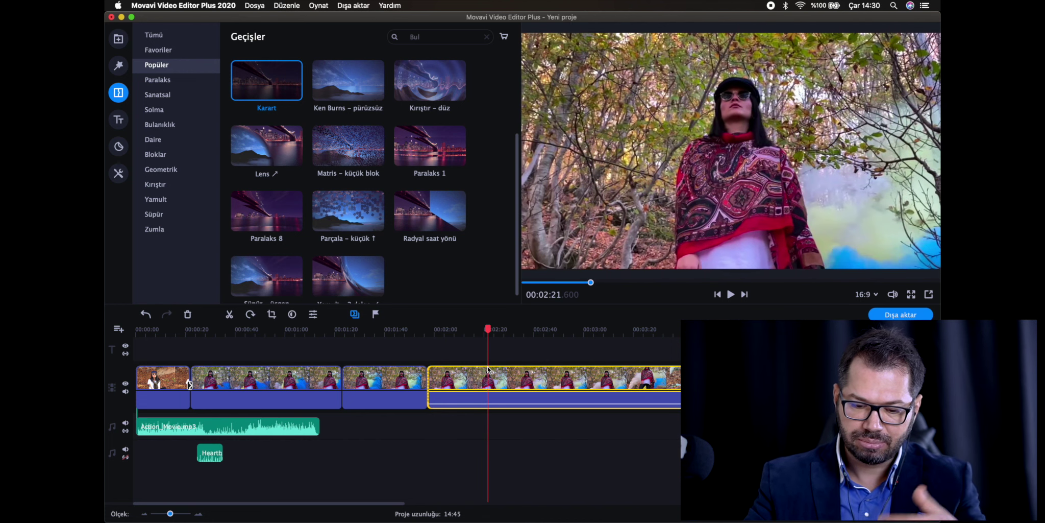
pyautogui.press('super+b')
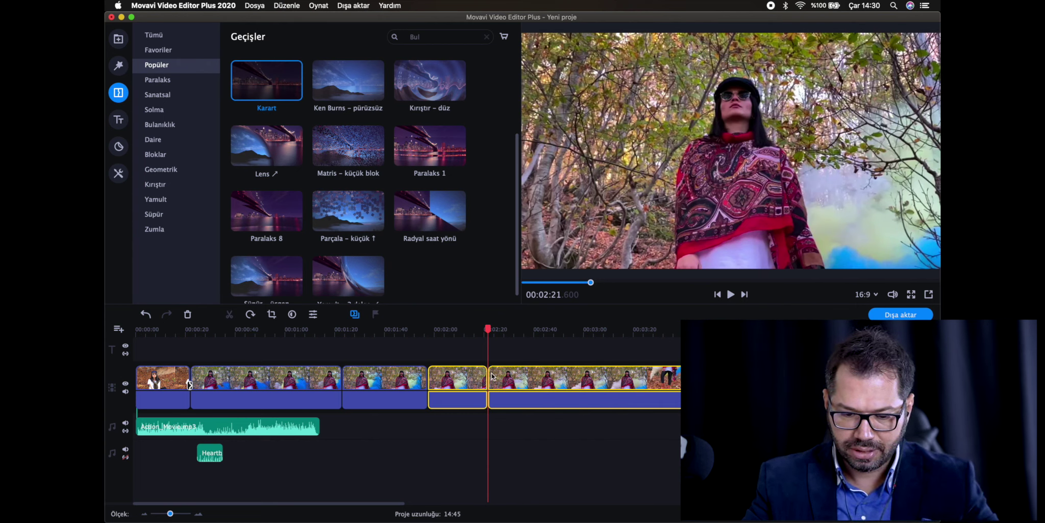
pyautogui.click(489, 328)
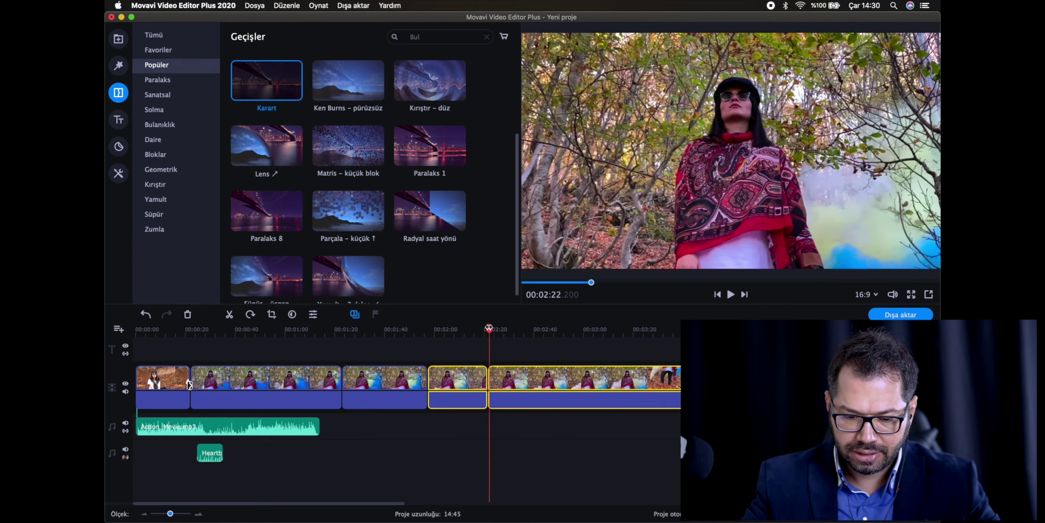
pyautogui.click(495, 384)
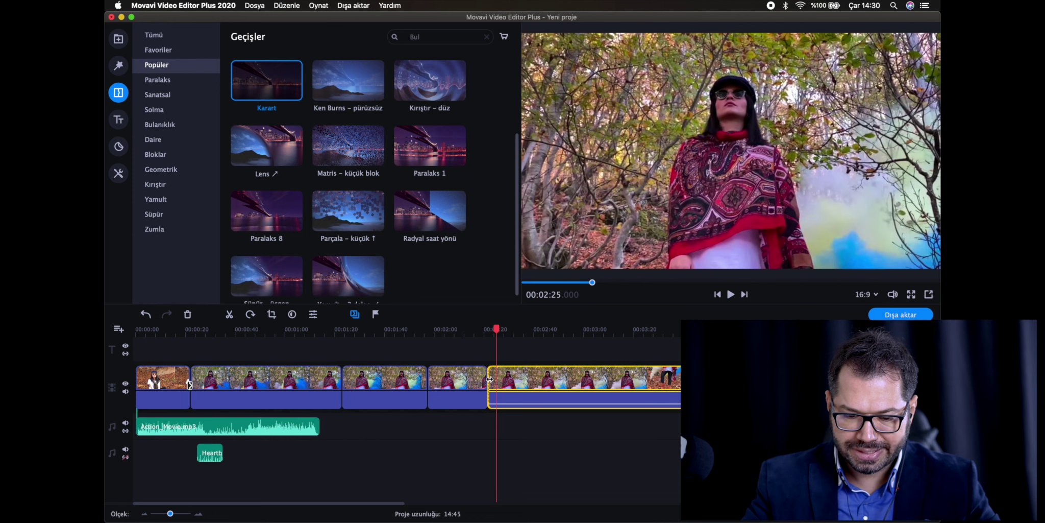
pyautogui.moveTo(489, 379); pyautogui.dragTo(531, 374)
# Delete the first green smoke clip, directly after the last segment of the coloured smoke clip
pyautogui.hscroll(5, 561, 383)
pyautogui.click(585, 375)
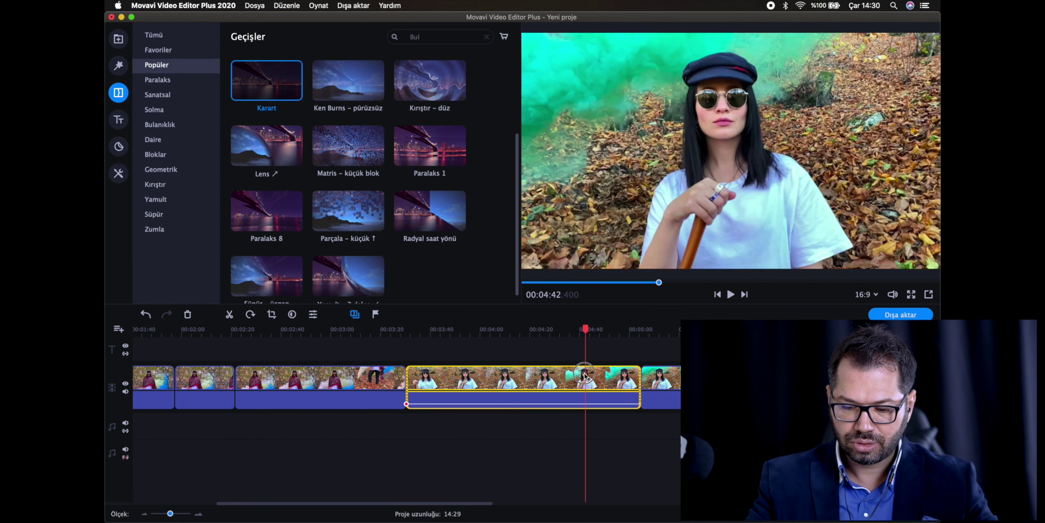
pyautogui.press('Delete')
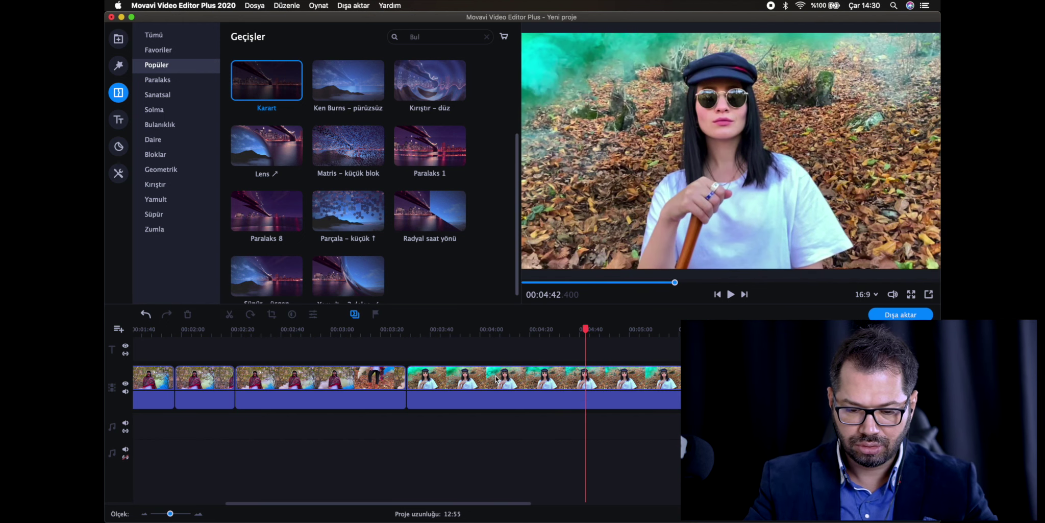
# Try a split of the remaining green smoke clip at 00:04:28.800, undo it, and split the clip at 00:04:06.800 instead
pyautogui.click(495, 378)
pyautogui.click(551, 373)
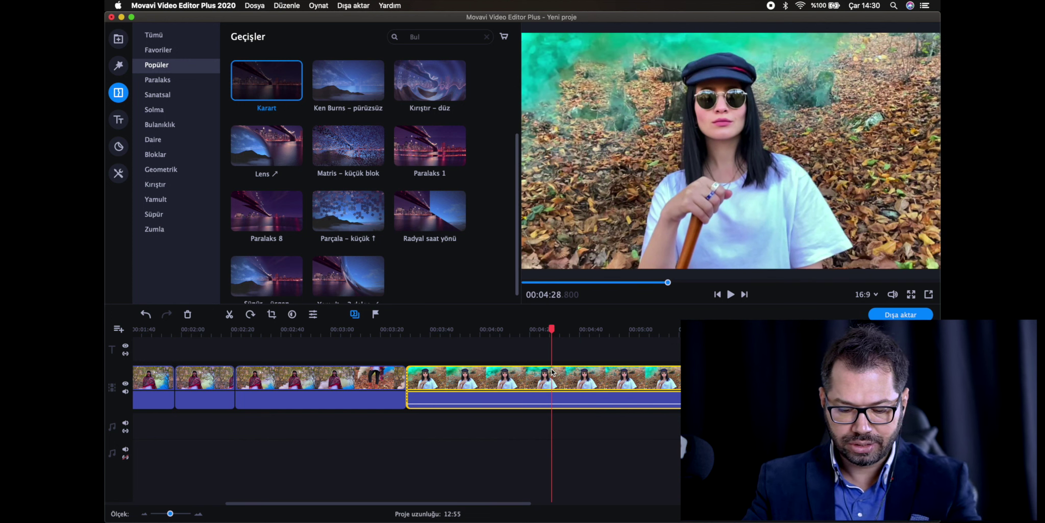
pyautogui.press('super+b')
pyautogui.click(497, 374)
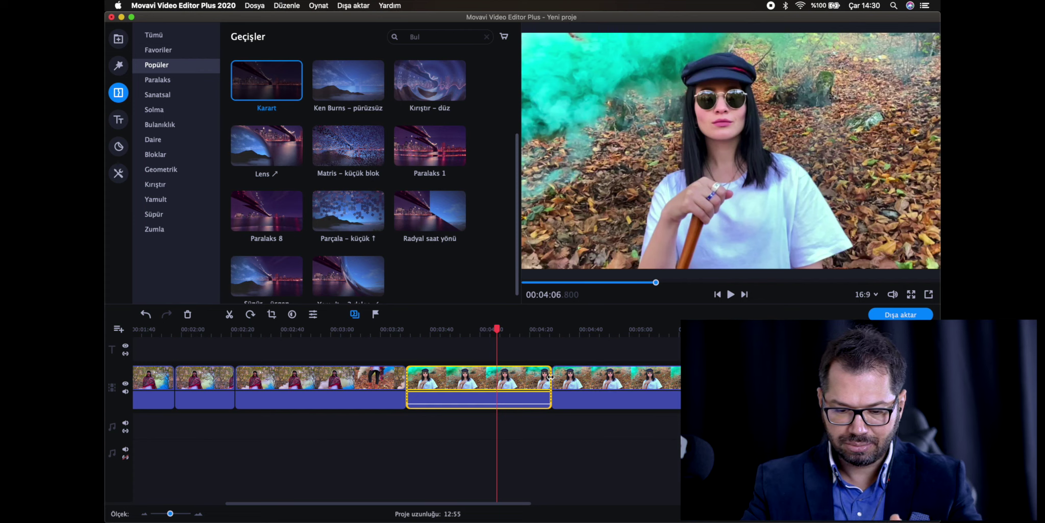
pyautogui.press('super+z')
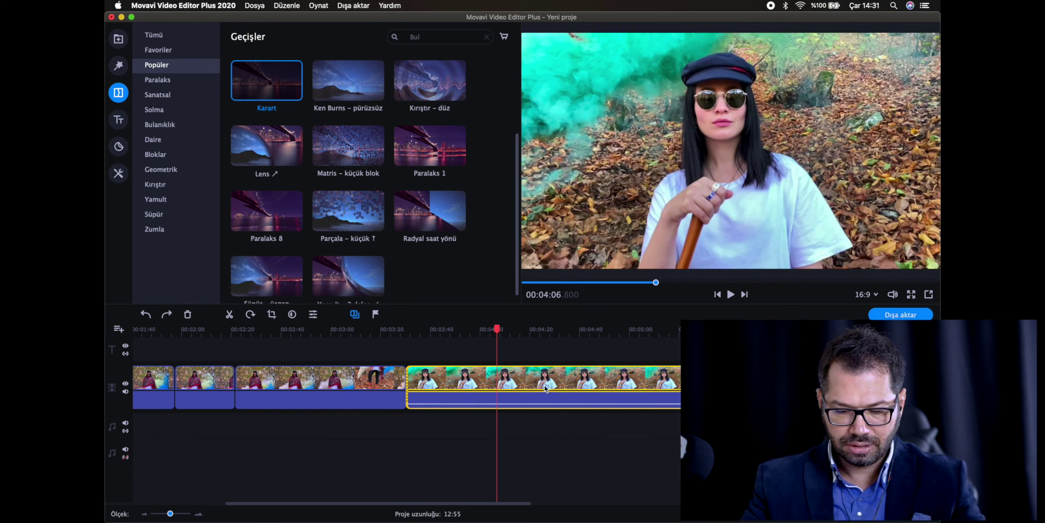
pyautogui.press('super+b')
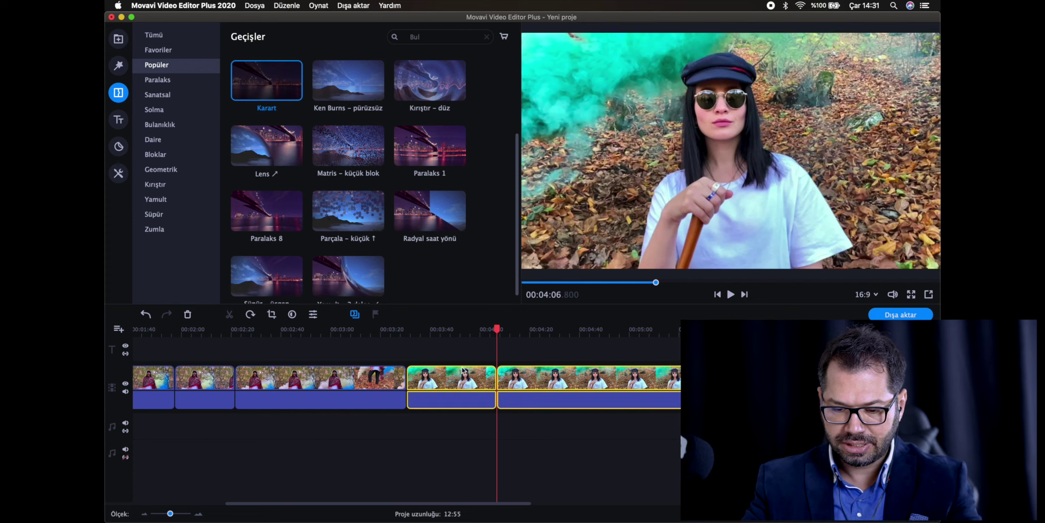
pyautogui.press('super+z')
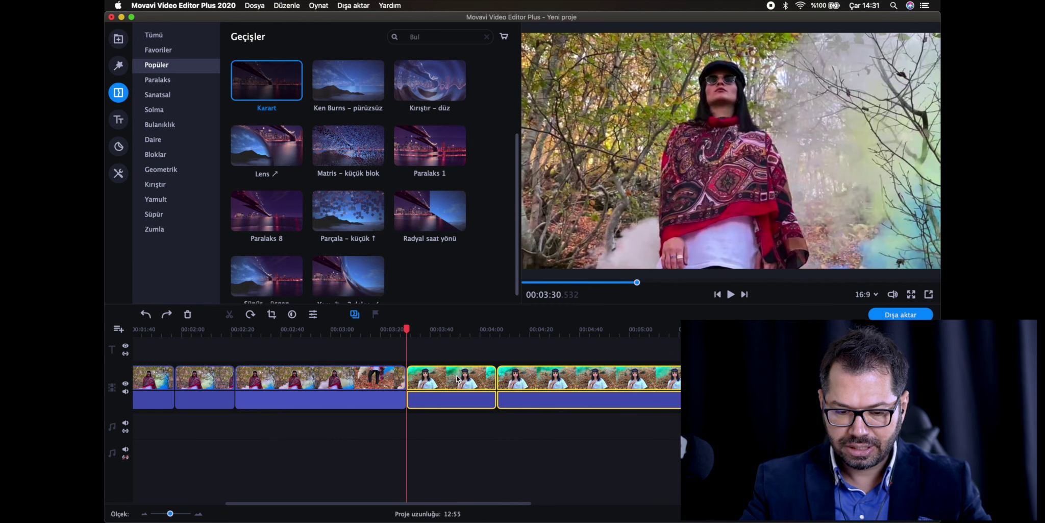
# Move the first segment of IMG_5463.MOV onto an overlay track above the main video at about 00:01:43 and play it there
pyautogui.click(457, 378)
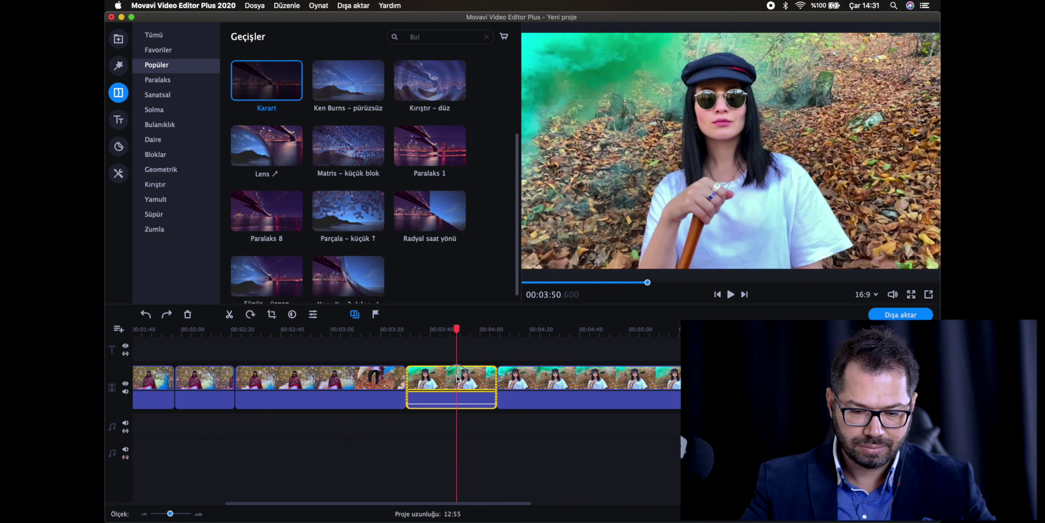
pyautogui.moveTo(457, 377); pyautogui.dragTo(285, 355)
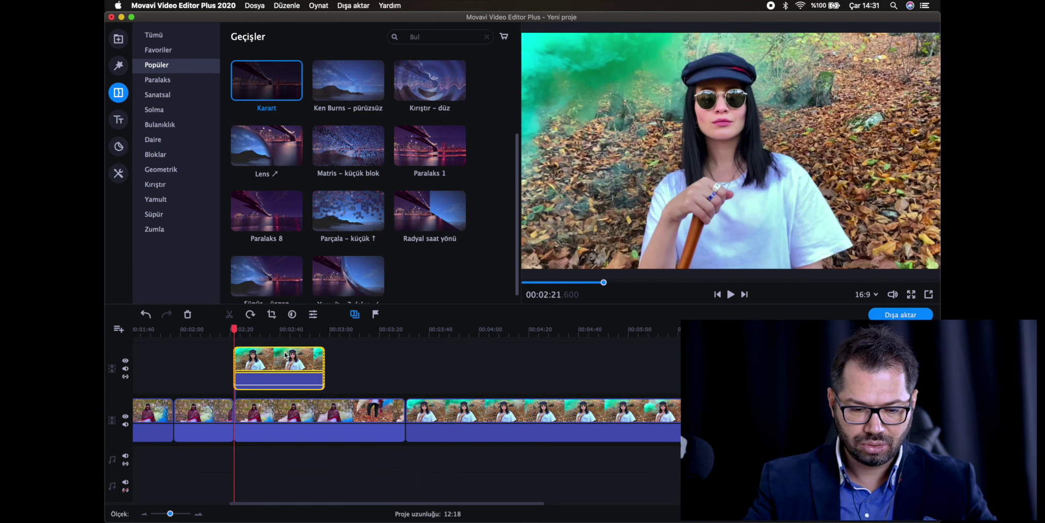
pyautogui.hscroll(-5, 285, 355)
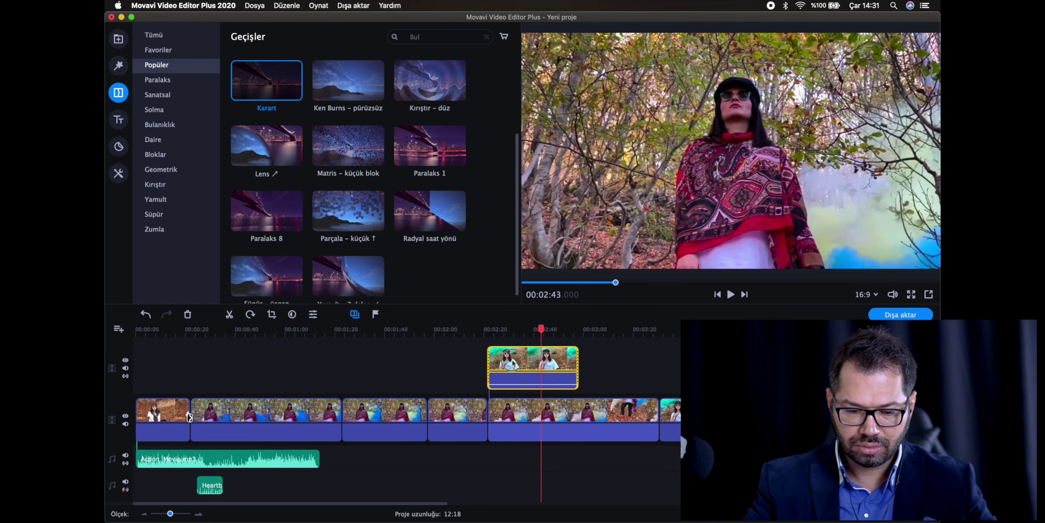
pyautogui.moveTo(547, 364); pyautogui.dragTo(378, 329)
pyautogui.click(383, 348)
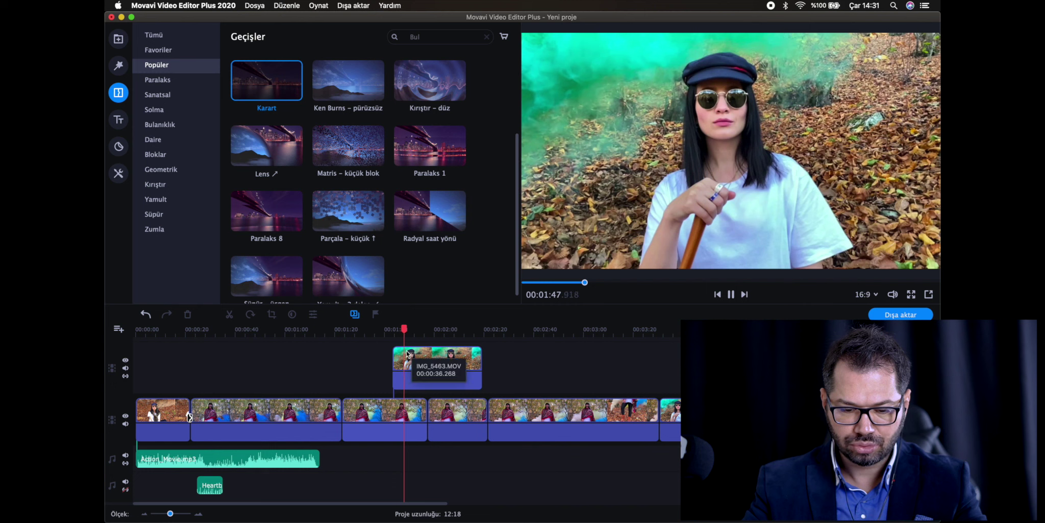
# Pause playback, split the overlay clip IMG_5463.MOV at 00:01:49 and trim about 6 seconds off the start of the segment after the cut
pyautogui.press('space')
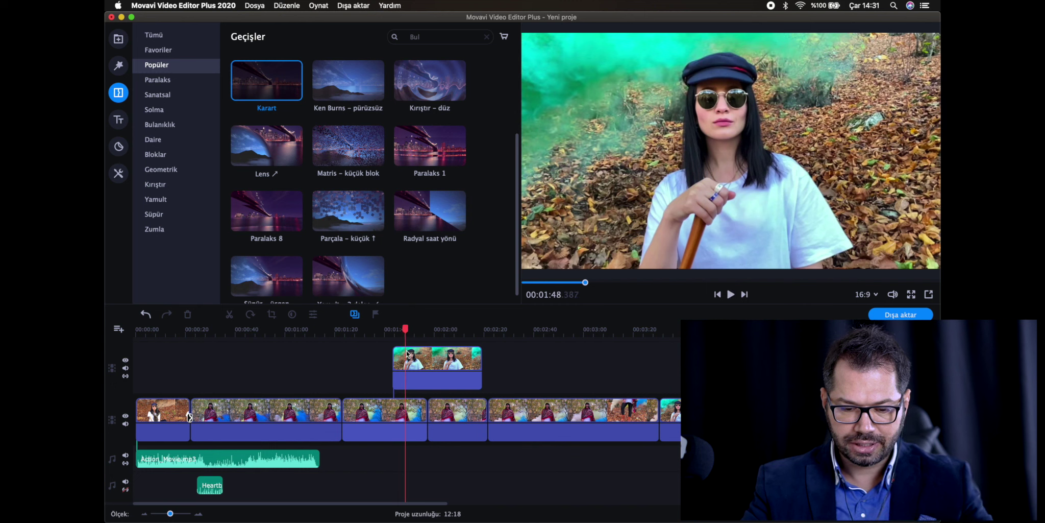
pyautogui.click(407, 352)
pyautogui.press('super+b')
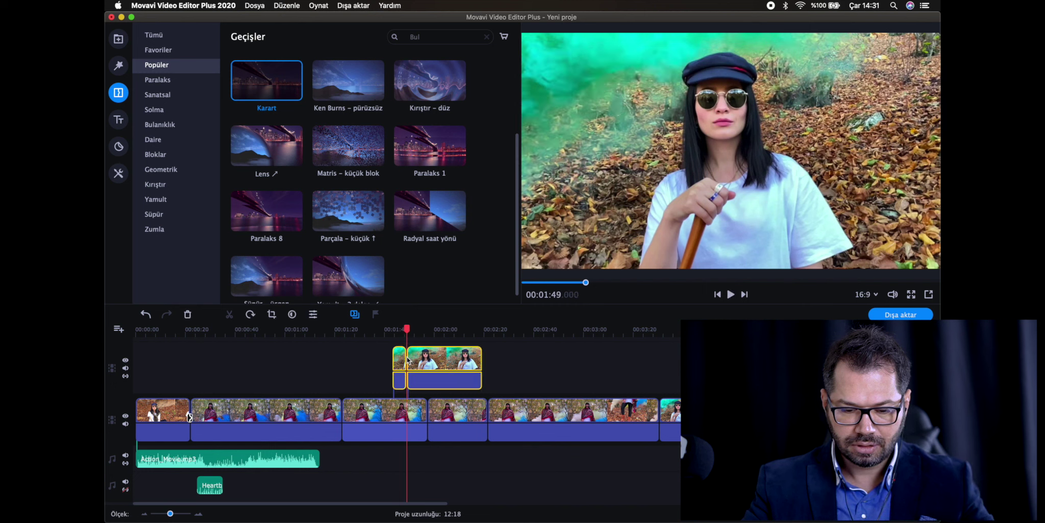
pyautogui.moveTo(407, 359); pyautogui.dragTo(421, 355)
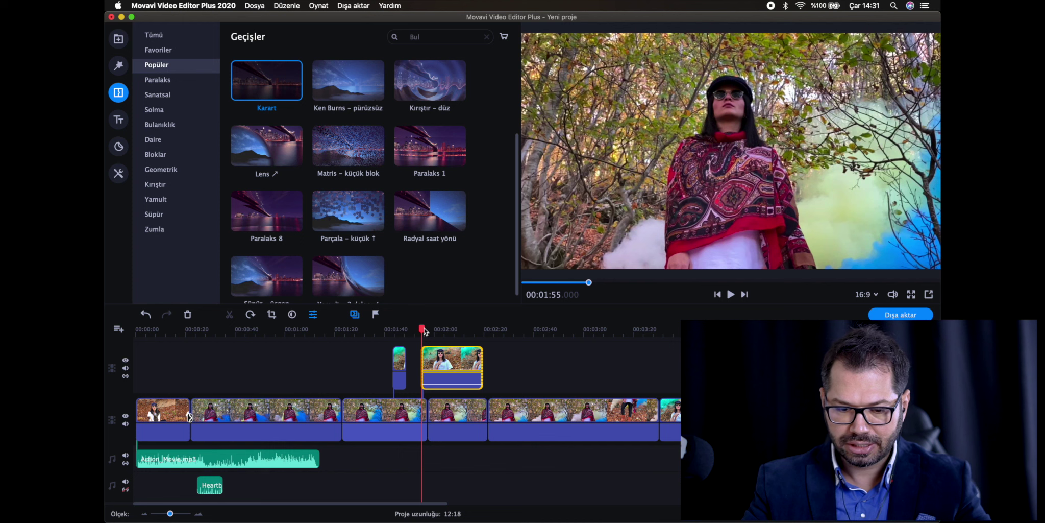
# Switch HD clip optimisation off and on again in the acceleration preferences and confirm the preferences
pyautogui.moveTo(424, 331); pyautogui.dragTo(385, 331)
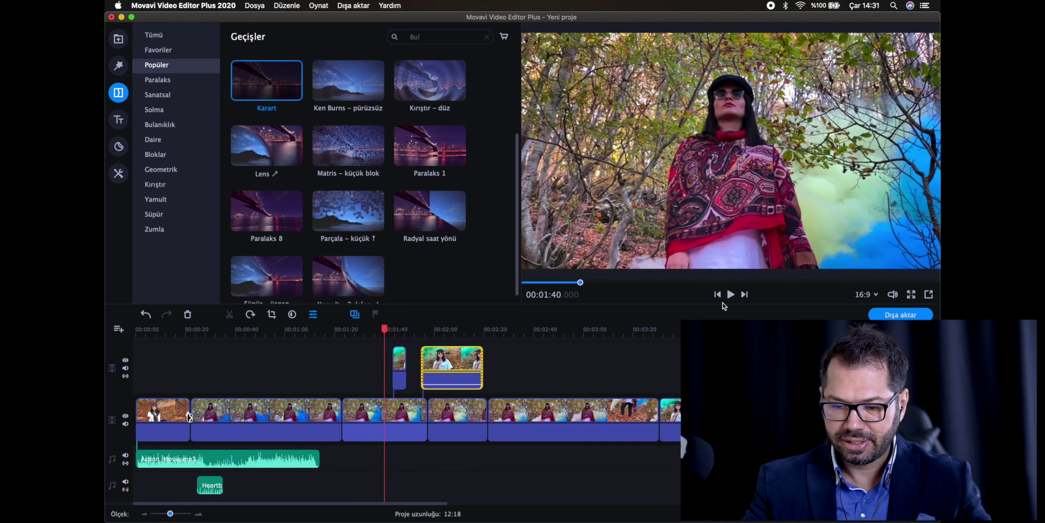
pyautogui.click(183, 5)
pyautogui.click(164, 47)
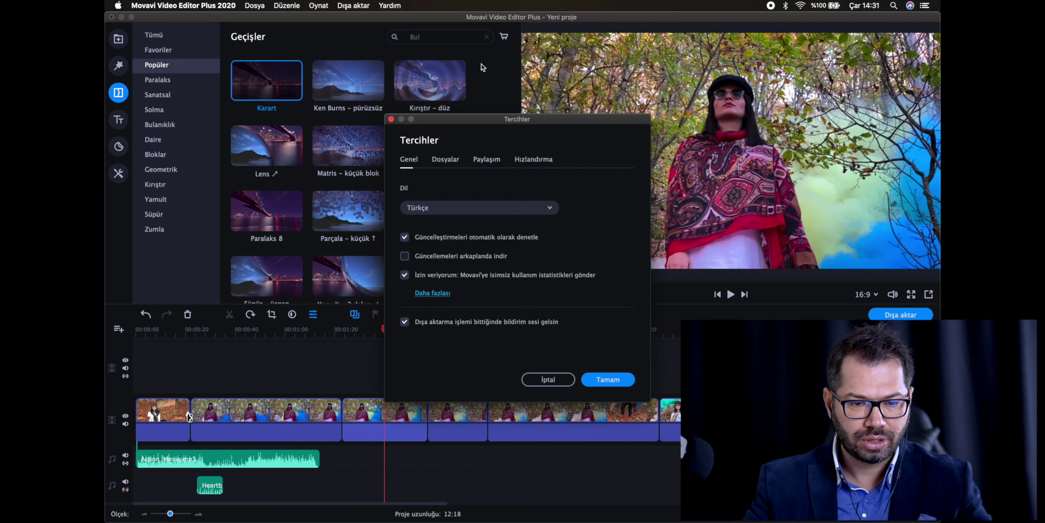
pyautogui.click(535, 160)
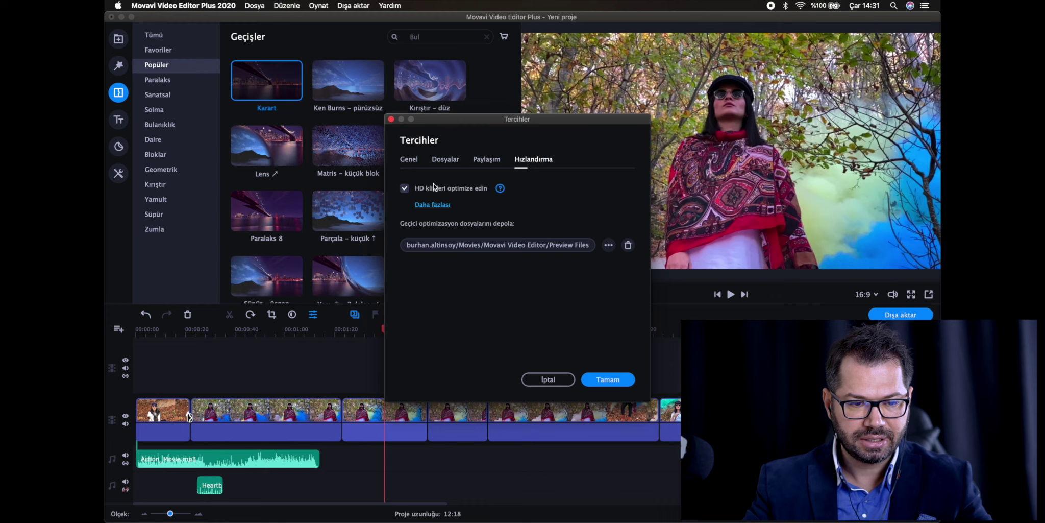
pyautogui.click(405, 189)
pyautogui.click(404, 189)
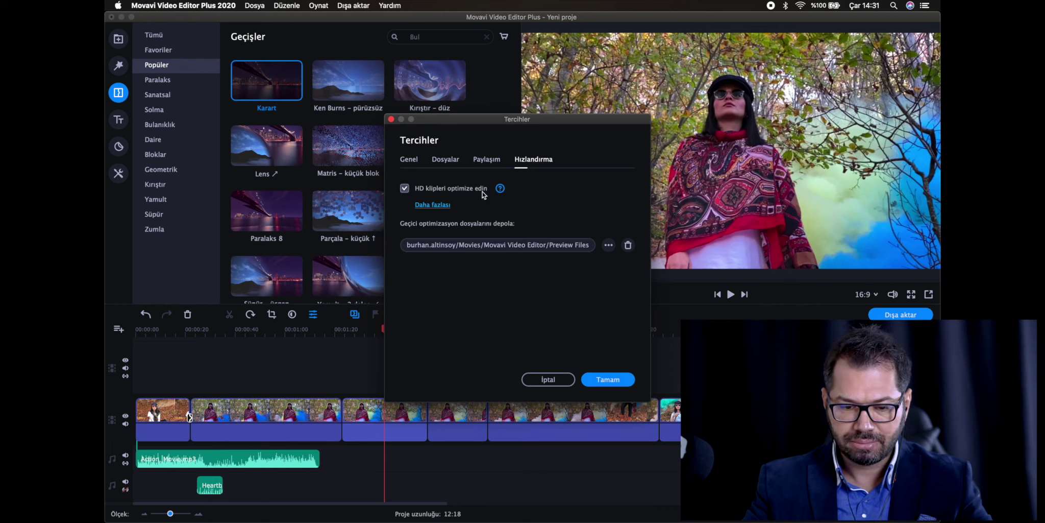
pyautogui.click(614, 381)
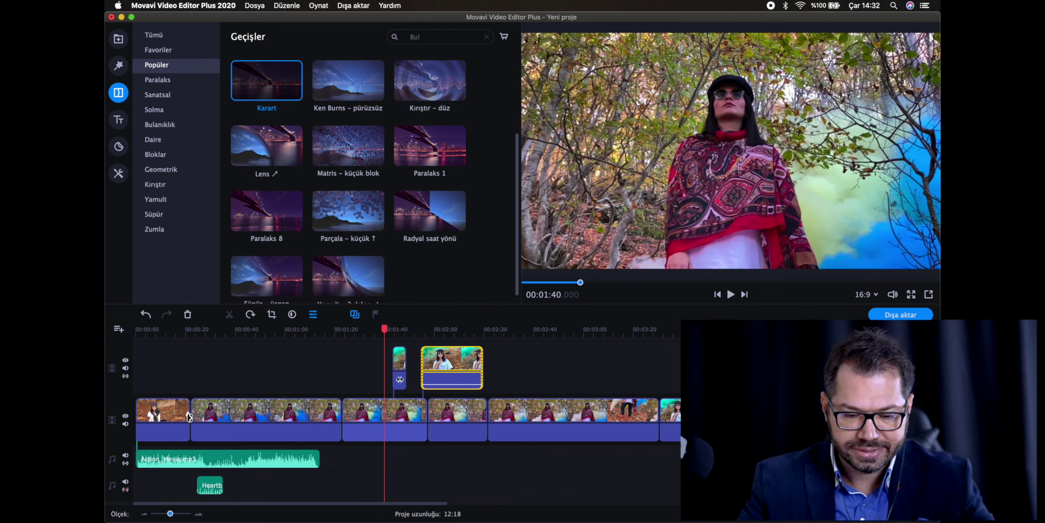
# Play the timeline from about 00:01:42 across the two overlay segments, and try undoing and redoing the last change
pyautogui.click(389, 332)
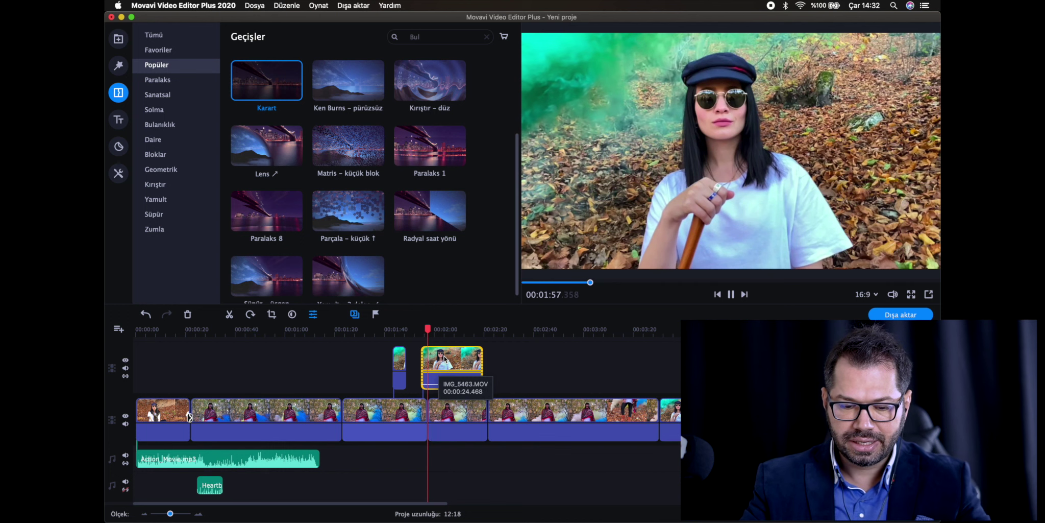
pyautogui.press('super+z')
pyautogui.hscroll(-3, 602, 432)
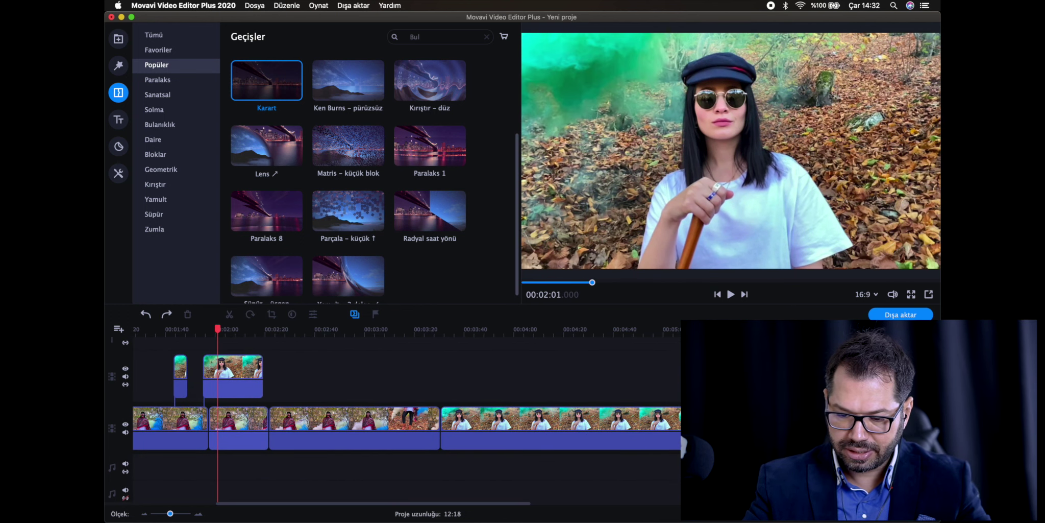
pyautogui.press('super+shift+z')
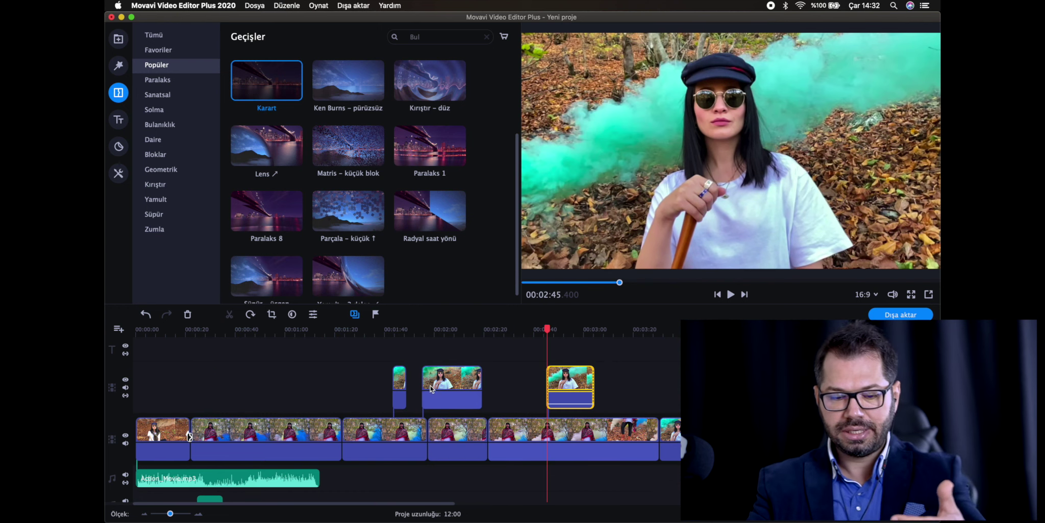
# Move the third green smoke overlay onto a higher overlay track at about 00:01:52 and trim its end to about 00:02:00
pyautogui.moveTo(567, 380); pyautogui.dragTo(426, 376)
pyautogui.click(731, 294)
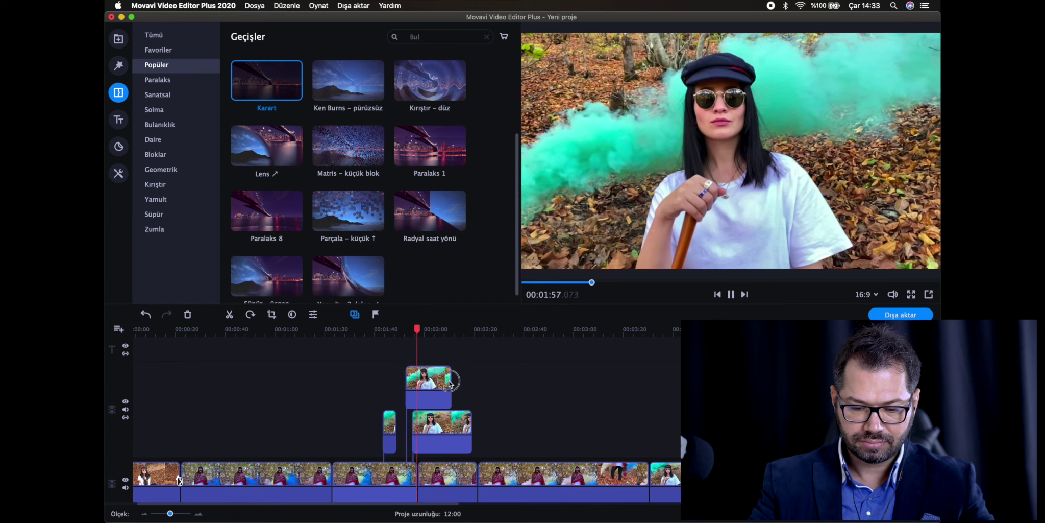
pyautogui.moveTo(448, 384); pyautogui.dragTo(423, 379)
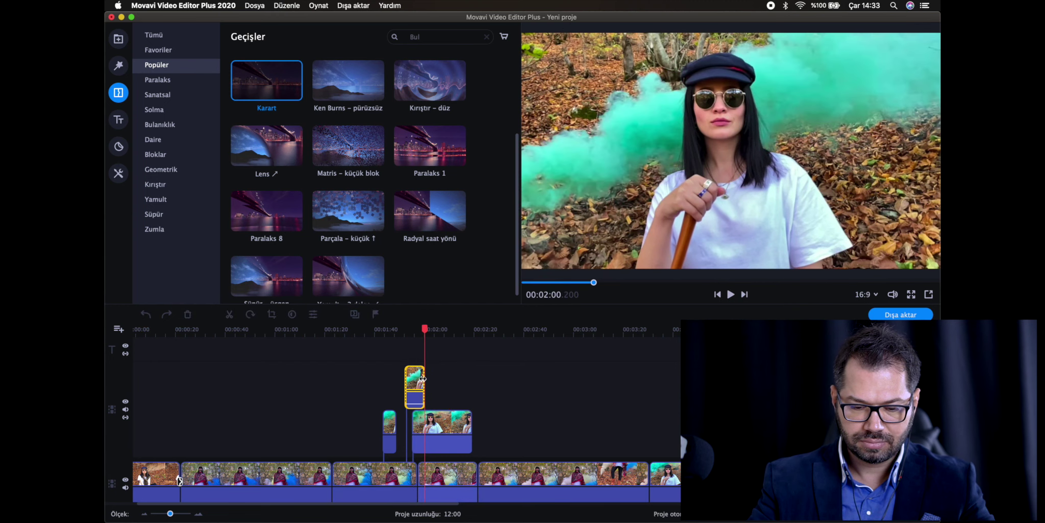
pyautogui.moveTo(421, 328); pyautogui.dragTo(421, 328)
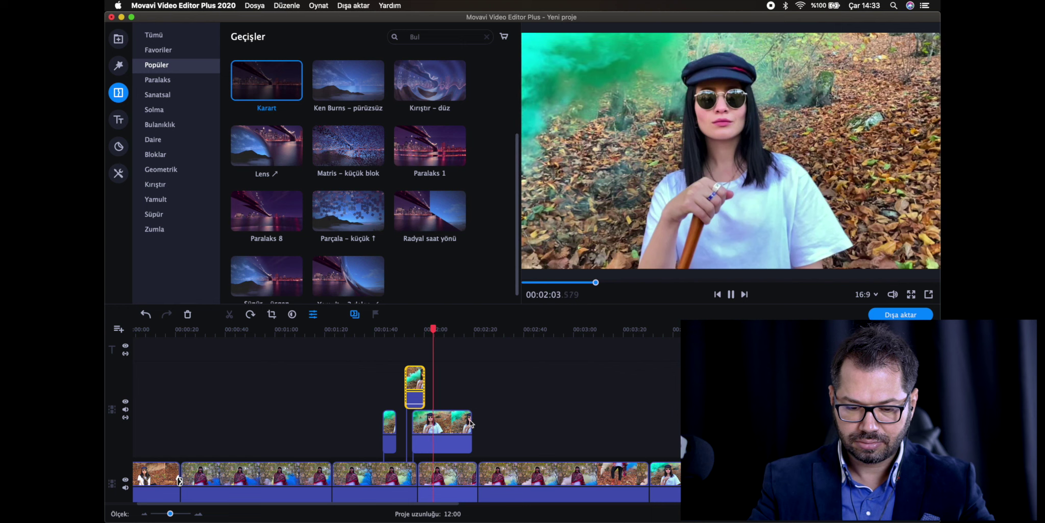
# Trim the end of the second segment on the lower overlay track to about 00:02:03 and play the timeline from about 00:01:59
pyautogui.moveTo(465, 423); pyautogui.dragTo(432, 424)
pyautogui.click(423, 351)
pyautogui.click(422, 328)
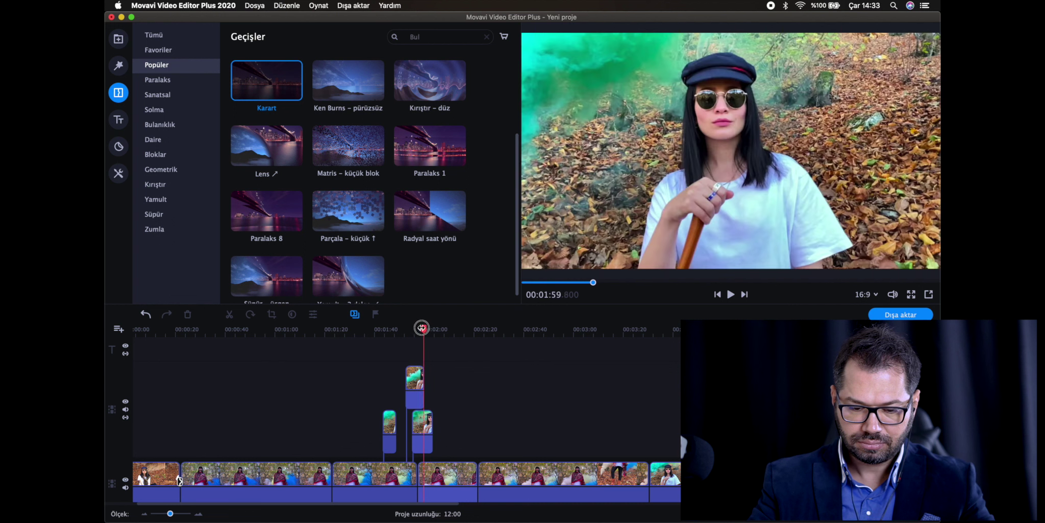
pyautogui.click(731, 295)
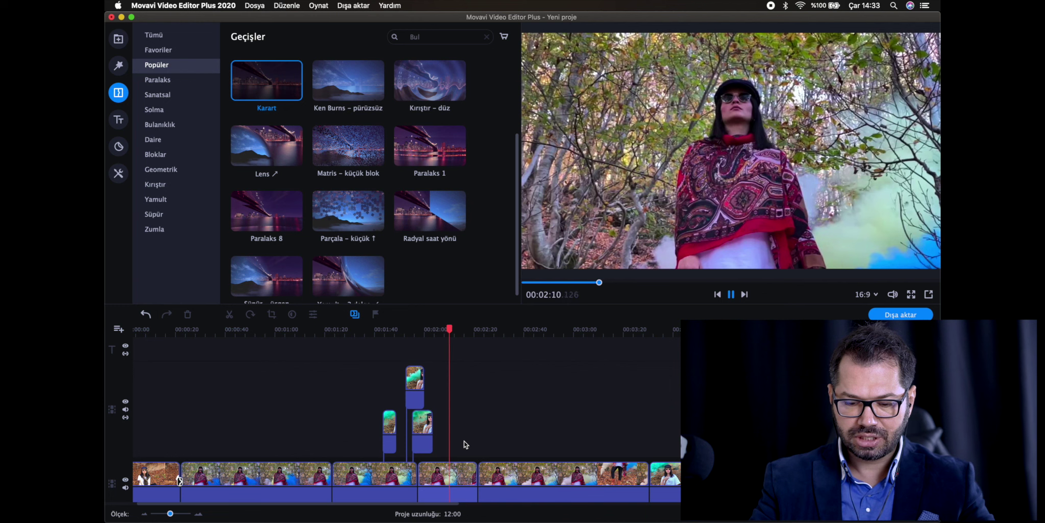
# Move a long green smoke clip from the main track onto the lower overlay track, starting at about 00:02:08
pyautogui.click(422, 432)
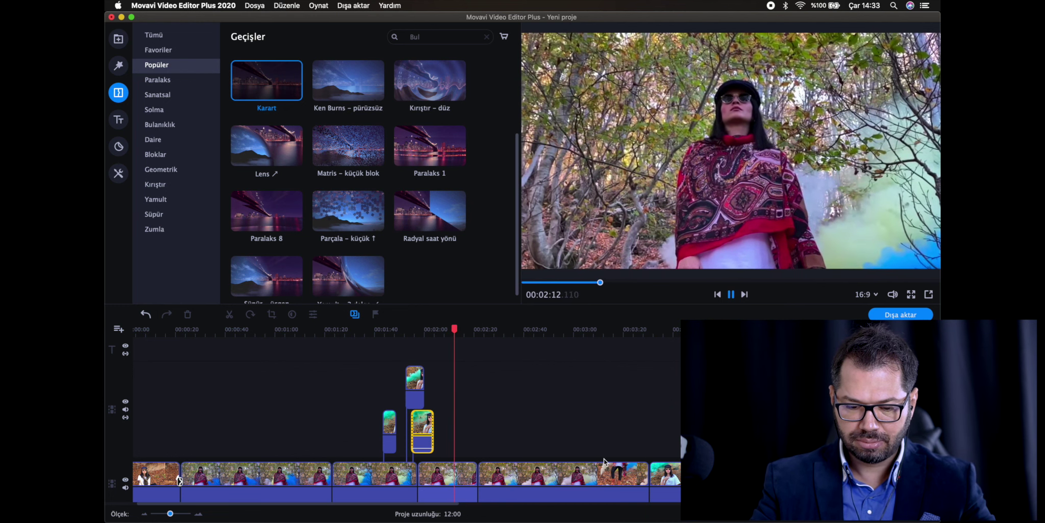
pyautogui.scroll(-3, 604, 459)
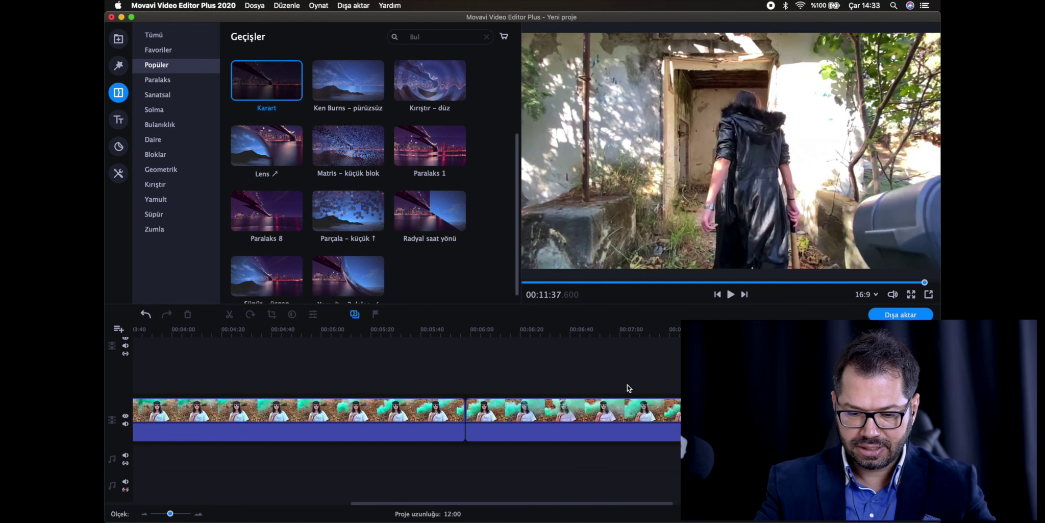
pyautogui.hscroll(5, 629, 388)
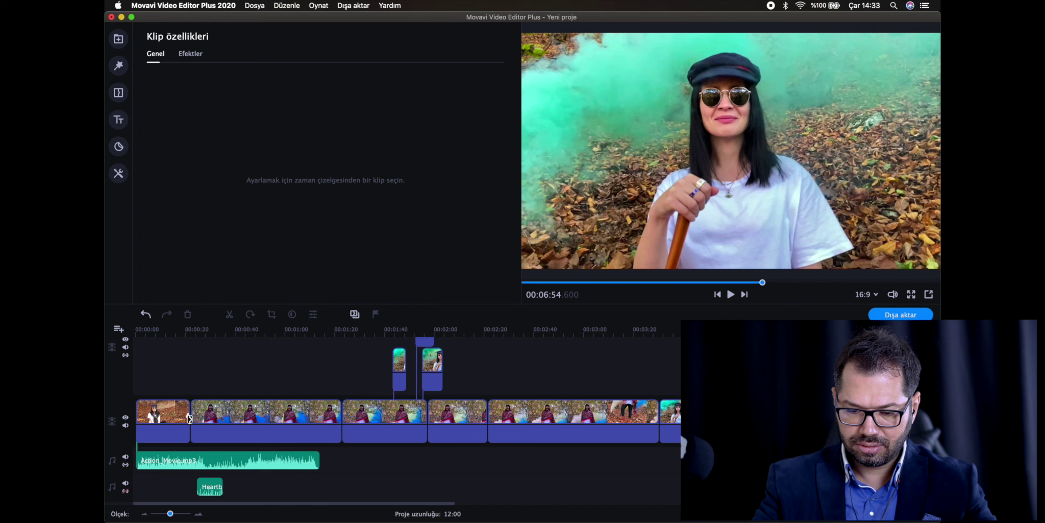
pyautogui.moveTo(674, 378); pyautogui.dragTo(515, 370)
pyautogui.click(455, 328)
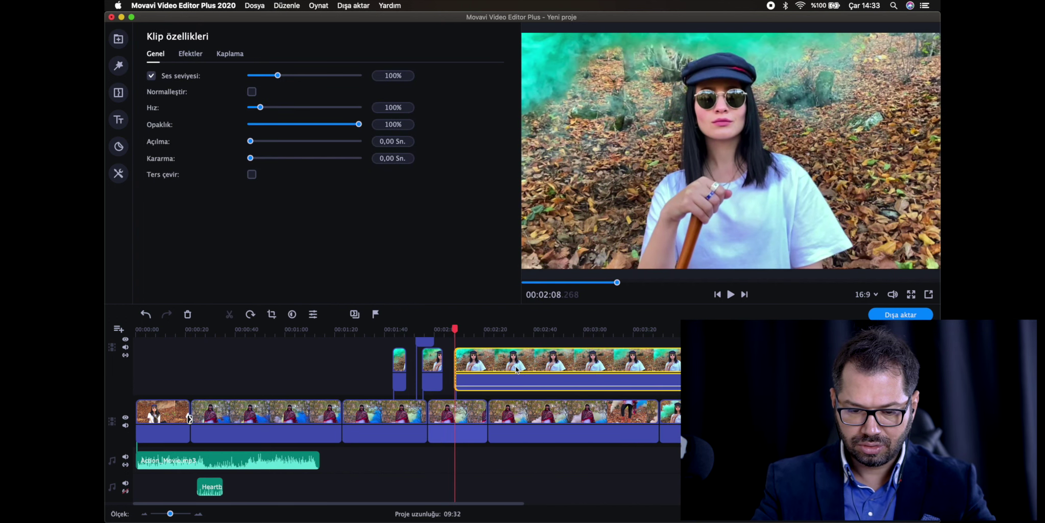
# Move the black leather coat clip from the end of the main track onto the upper overlay track, starting at about 00:02:14
pyautogui.hscroll(20, 189, 419)
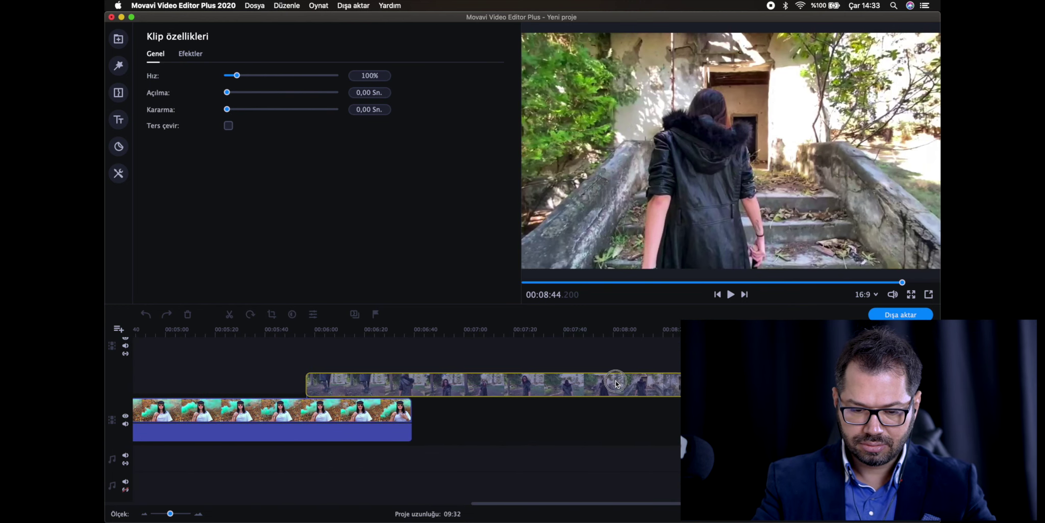
pyautogui.hscroll(10, 189, 416)
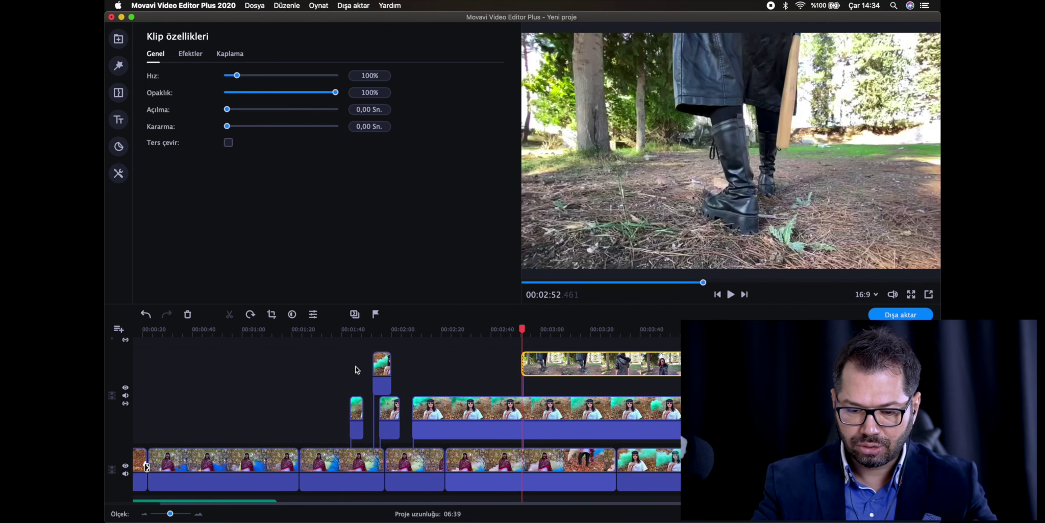
pyautogui.hscroll(-2, 358, 369)
pyautogui.moveTo(595, 363); pyautogui.dragTo(499, 370)
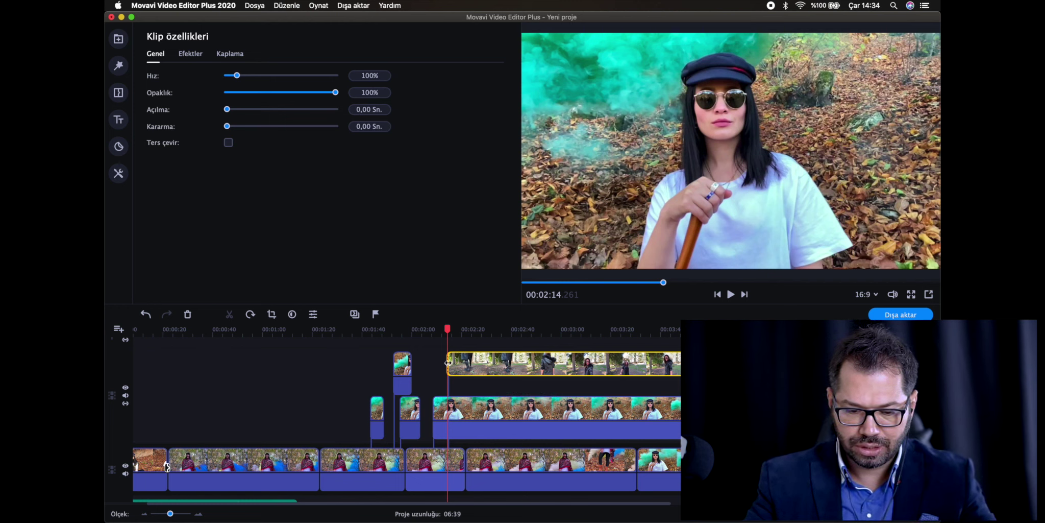
# Split the leather coat clip at 00:02:30 and trim 17 seconds off the start of the segment after the cut
pyautogui.click(487, 330)
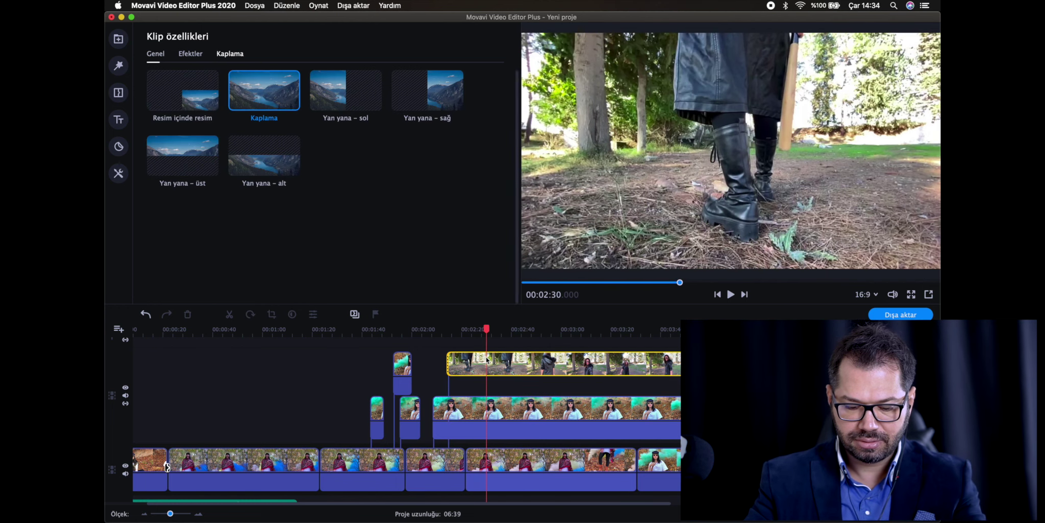
pyautogui.press('super+b')
pyautogui.moveTo(487, 357); pyautogui.dragTo(529, 357)
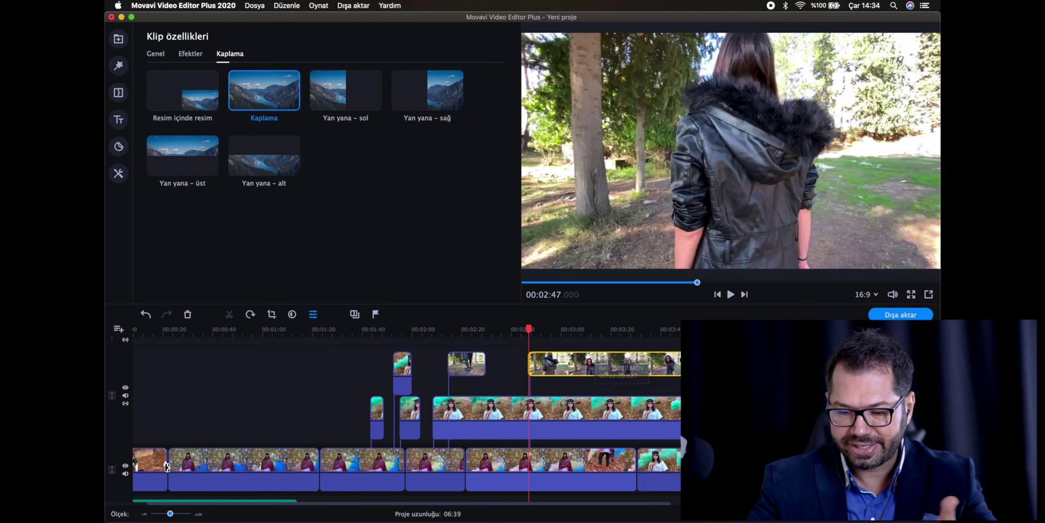
# Examine the stacked overlay tracks and scrub the timeline around the short leather coat segment near 00:02:26
pyautogui.scroll(-2, 557, 359)
pyautogui.hscroll(-2, 558, 359)
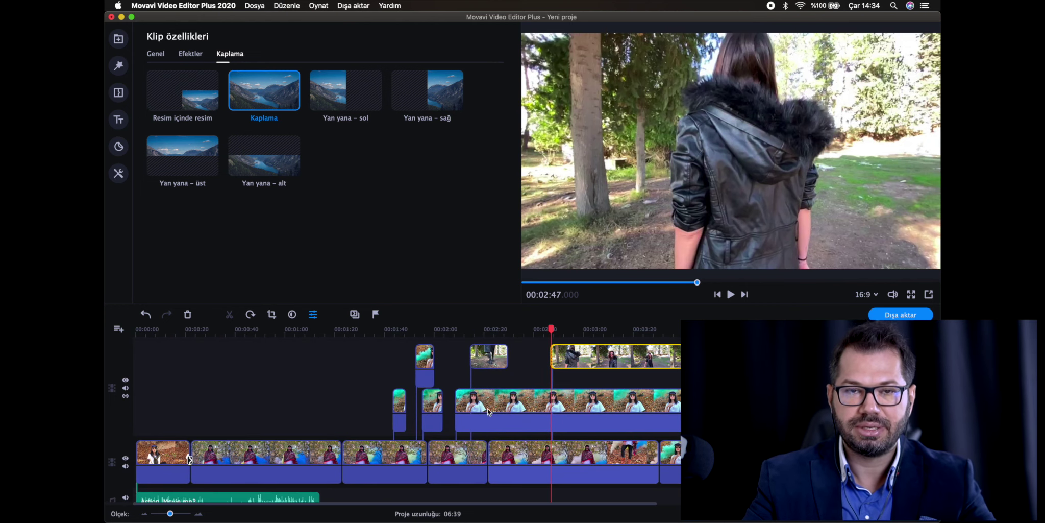
pyautogui.scroll(2, 496, 407)
pyautogui.hscroll(3, 495, 407)
pyautogui.click(433, 345)
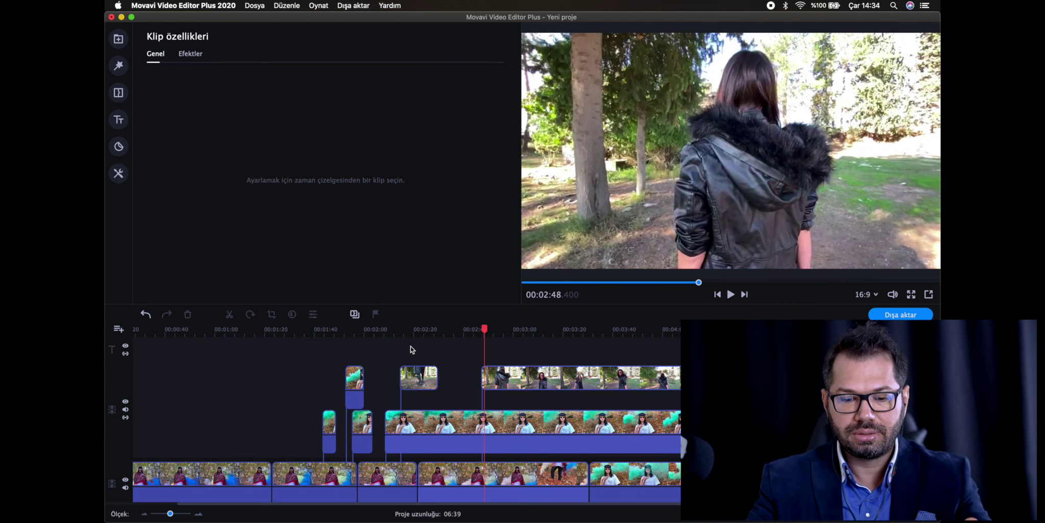
pyautogui.moveTo(429, 331); pyautogui.dragTo(427, 331)
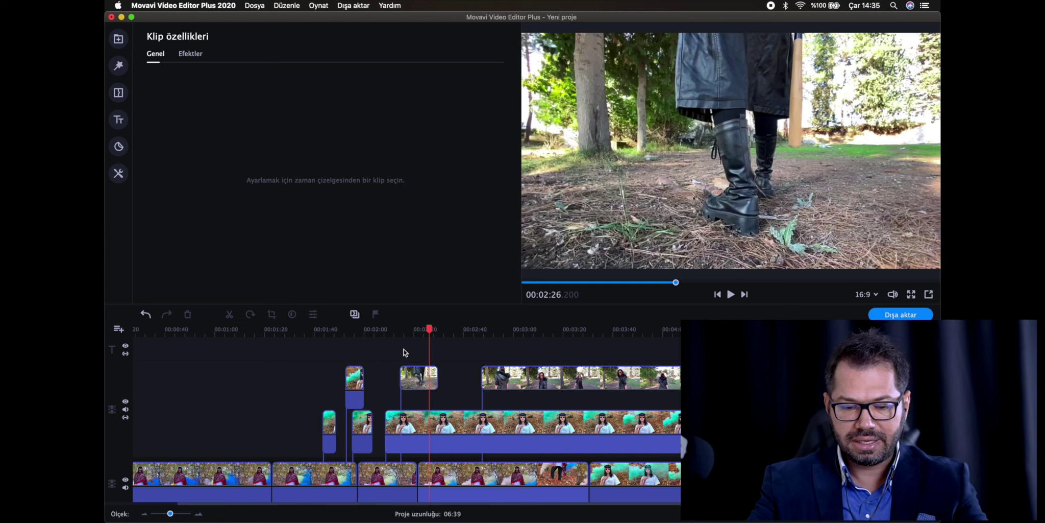
pyautogui.moveTo(432, 331); pyautogui.dragTo(386, 330)
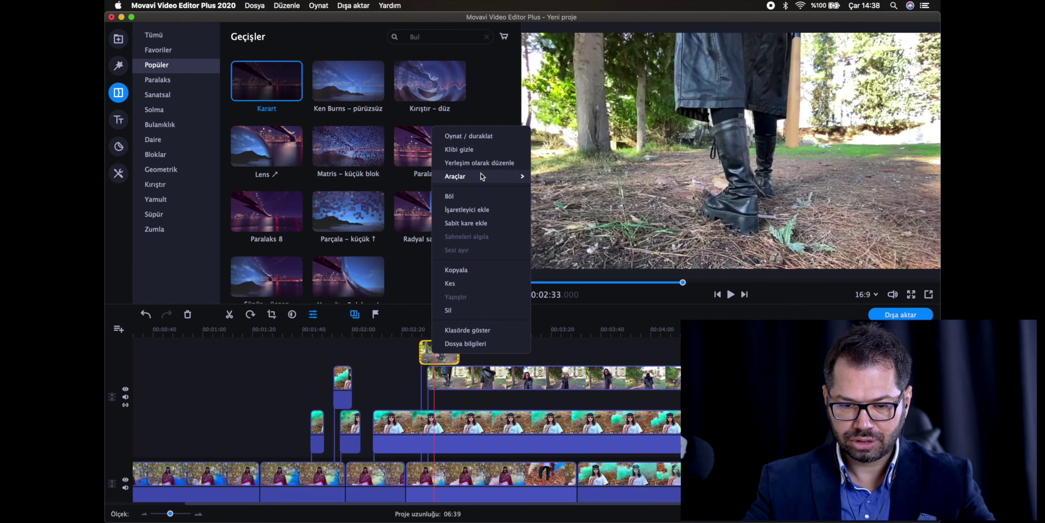
# View the list of editing tools available for the short leather coat segment without choosing one
pyautogui.moveTo(513, 176)
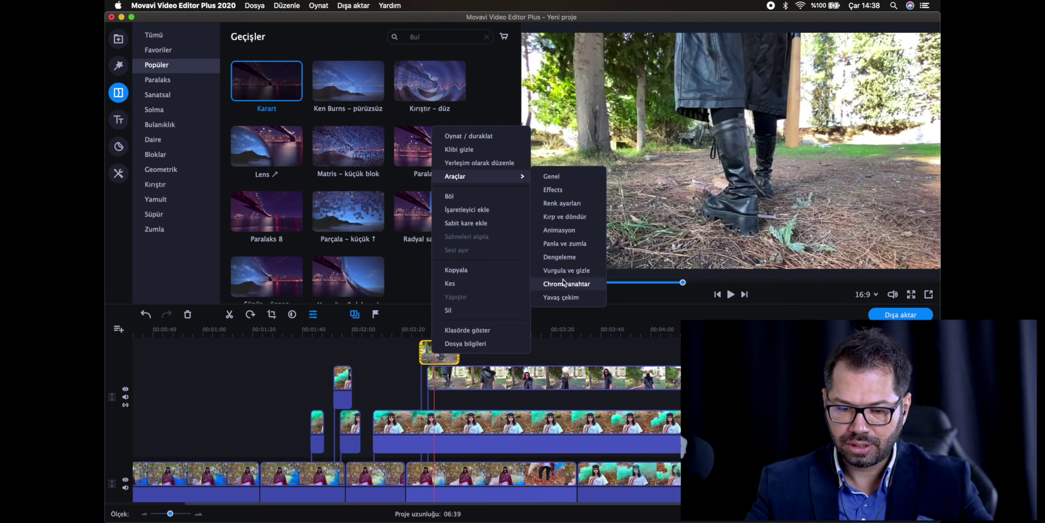
pyautogui.press('Escape')
pyautogui.click(412, 364)
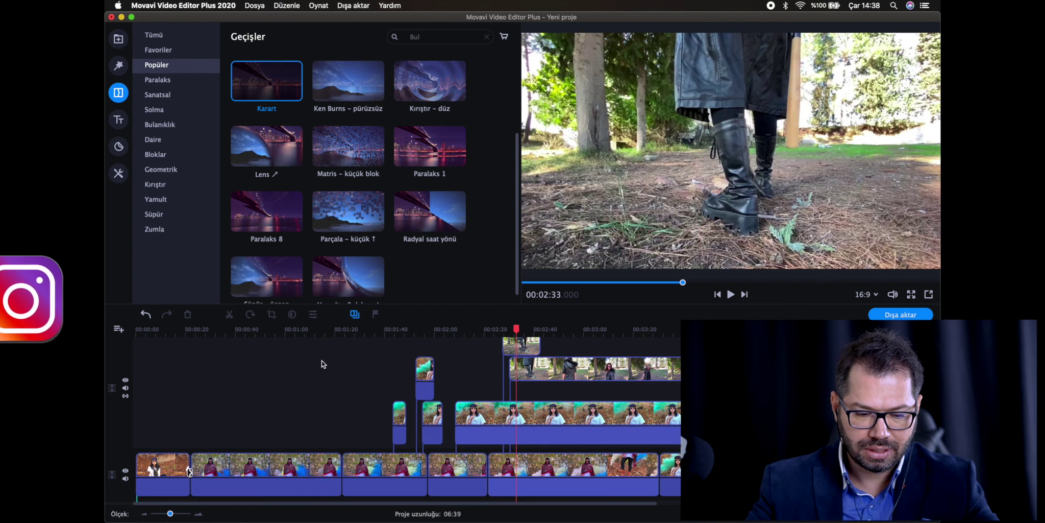
# Trim the end of the last green smoke clip on the main track to about 00:04:46
pyautogui.hscroll(5, 321, 366)
pyautogui.scroll(-1, 321, 366)
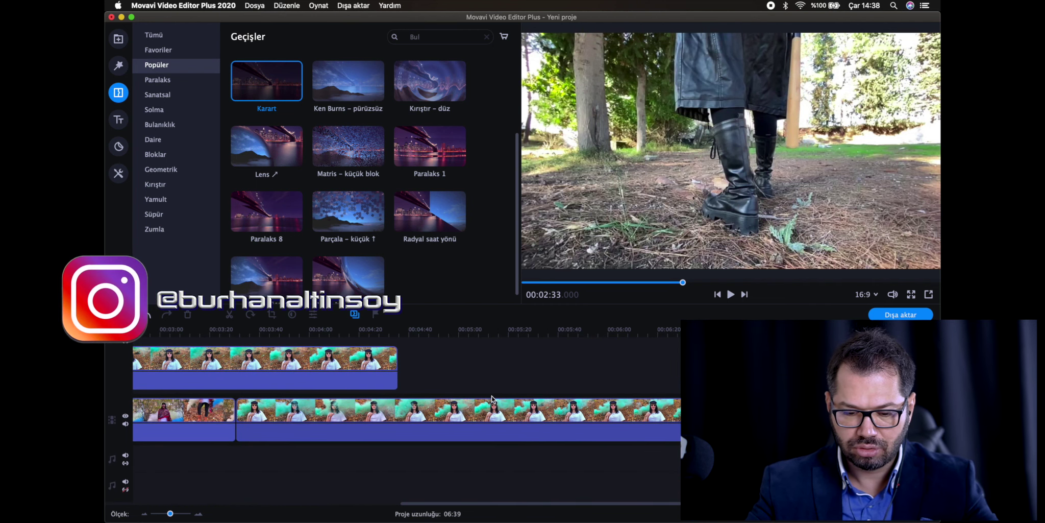
pyautogui.hscroll(-4, 321, 365)
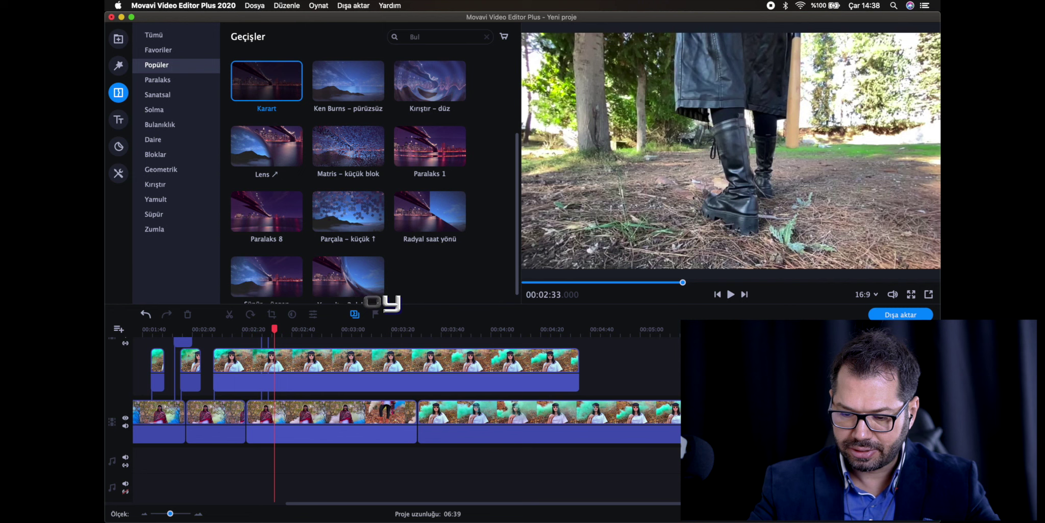
pyautogui.moveTo(680, 411); pyautogui.dragTo(599, 411)
# Trim about 14 seconds off the start of the coloured smoke segment that begins at 00:01:23 on the main track
pyautogui.hscroll(-6, 458, 396)
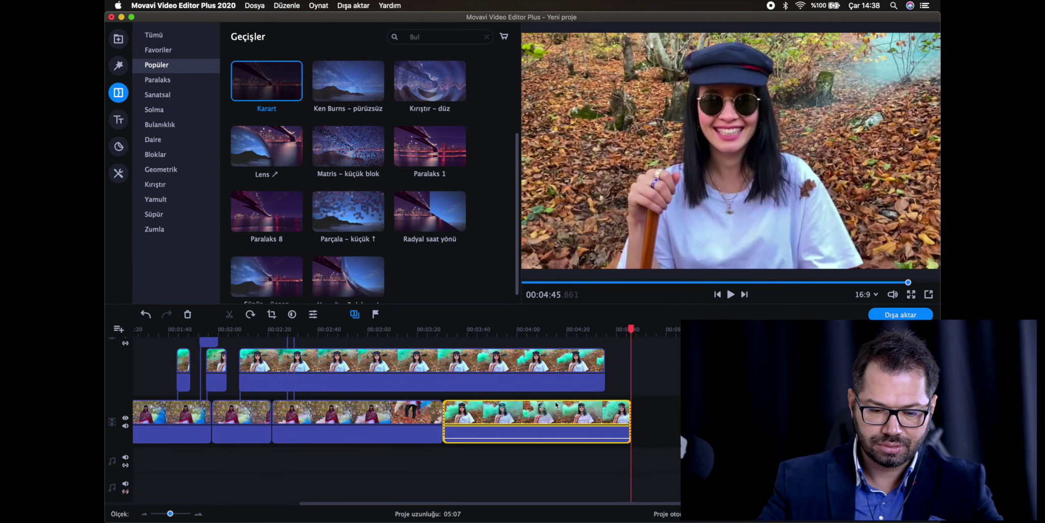
pyautogui.moveTo(343, 408); pyautogui.dragTo(380, 407)
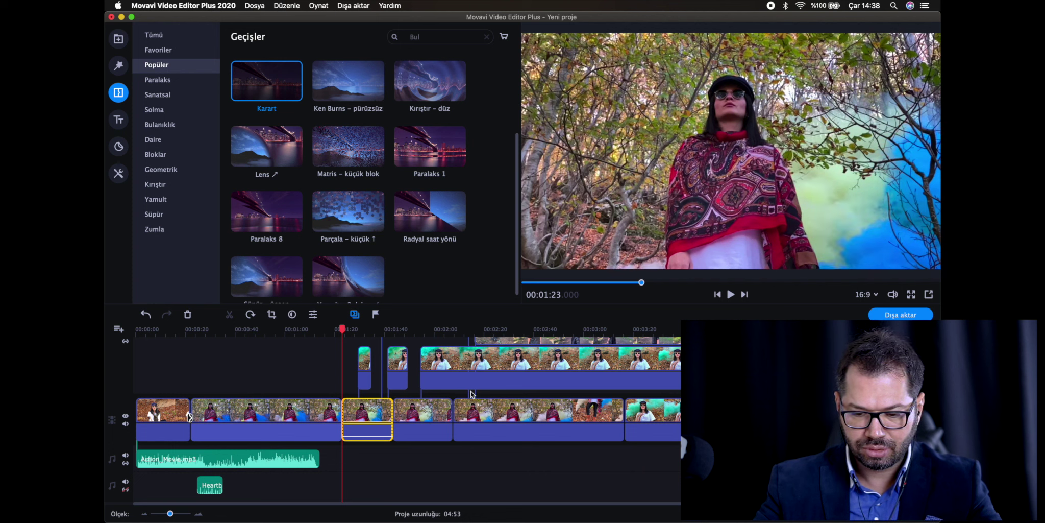
# Trim about 4 seconds off the start of the coloured smoke segment at 00:01:23 on the main track, and delete that segment
pyautogui.scroll(3, 439, 382)
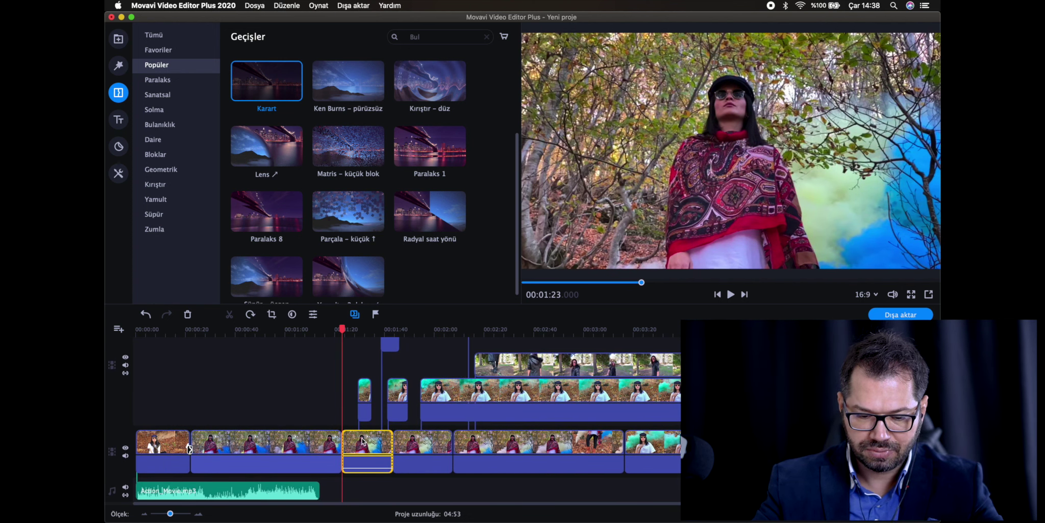
pyautogui.moveTo(346, 438); pyautogui.dragTo(358, 440)
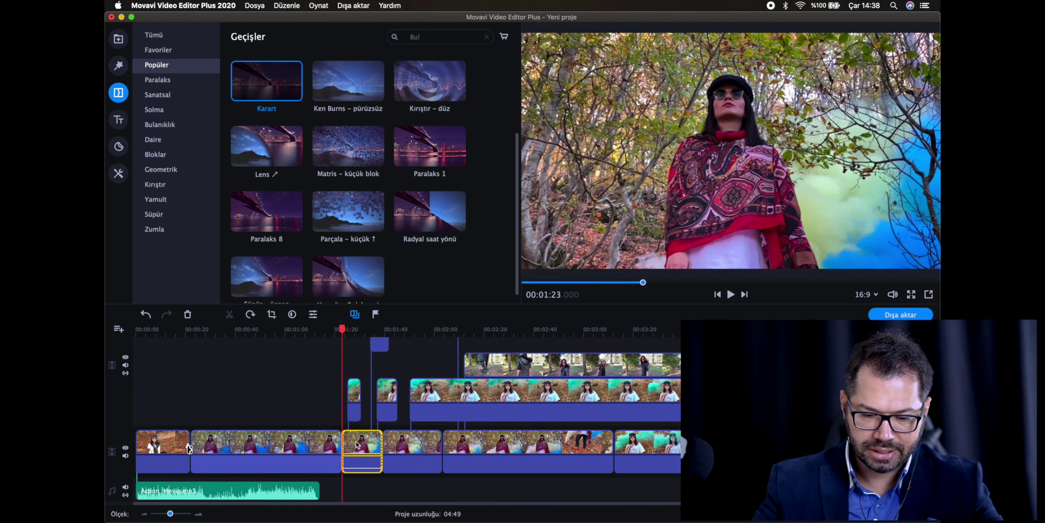
pyautogui.scroll(3, 352, 368)
pyautogui.hscroll(1, 353, 367)
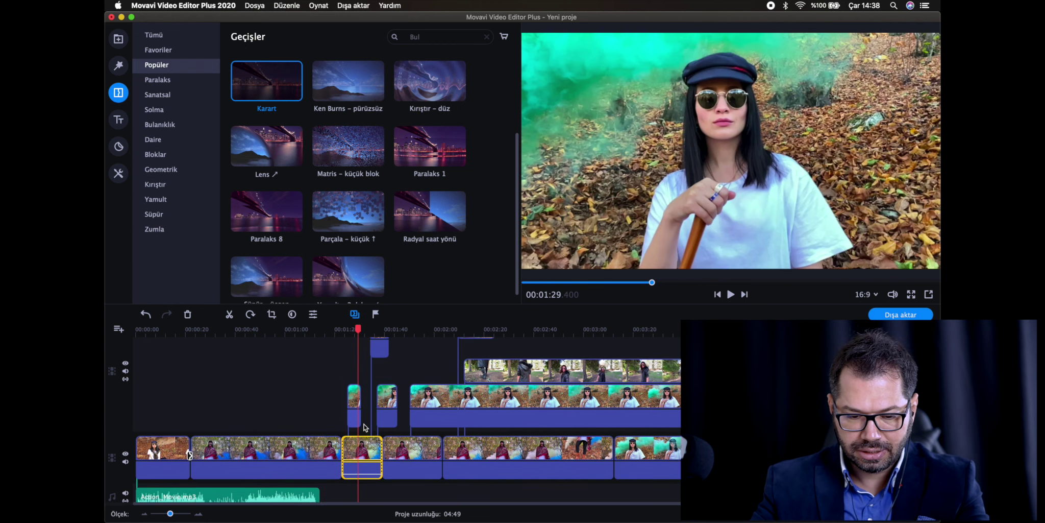
pyautogui.scroll(-2, 343, 474)
pyautogui.hscroll(-1, 343, 475)
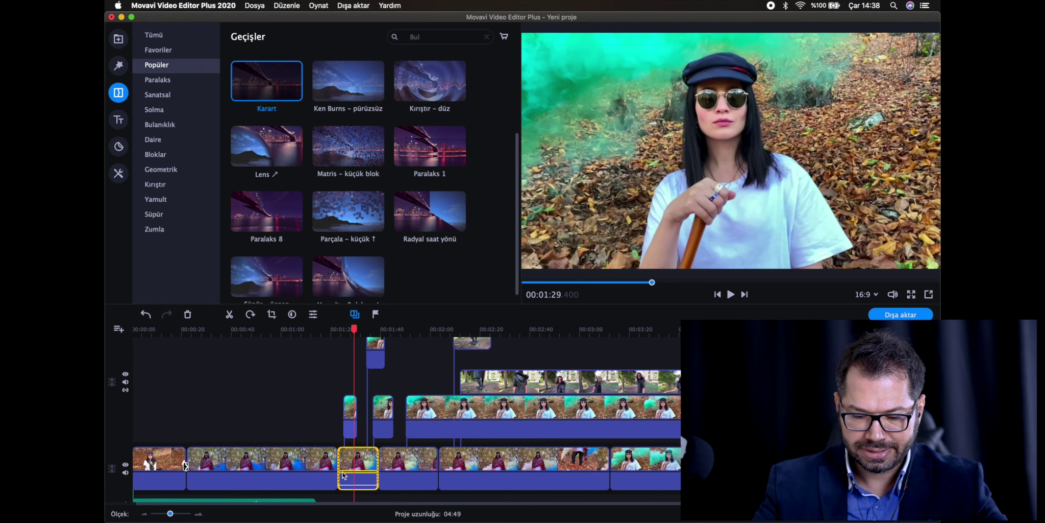
pyautogui.press('Delete')
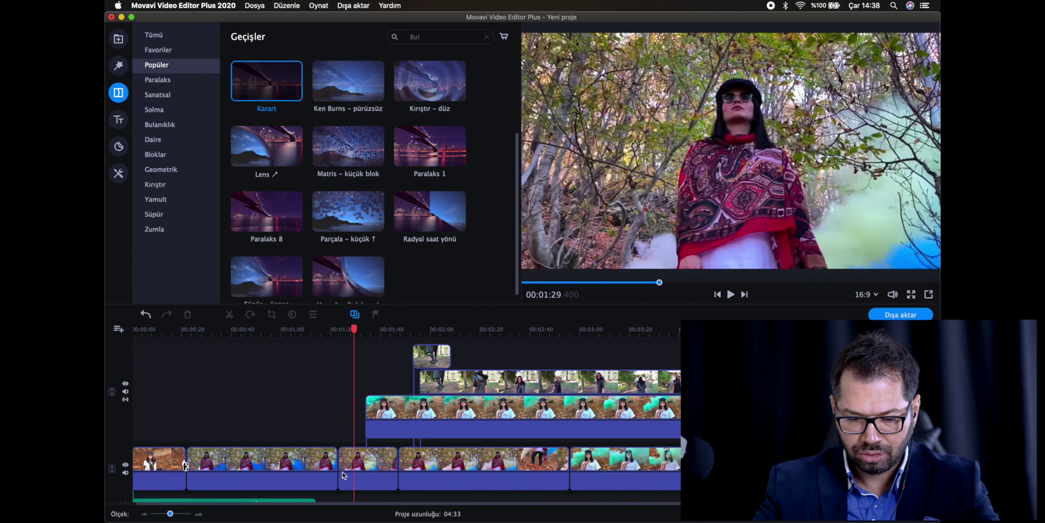
# Move the green smoke overlay segment earlier so it starts at about 00:01:15
pyautogui.scroll(-4, 342, 464)
pyautogui.scroll(3, 352, 406)
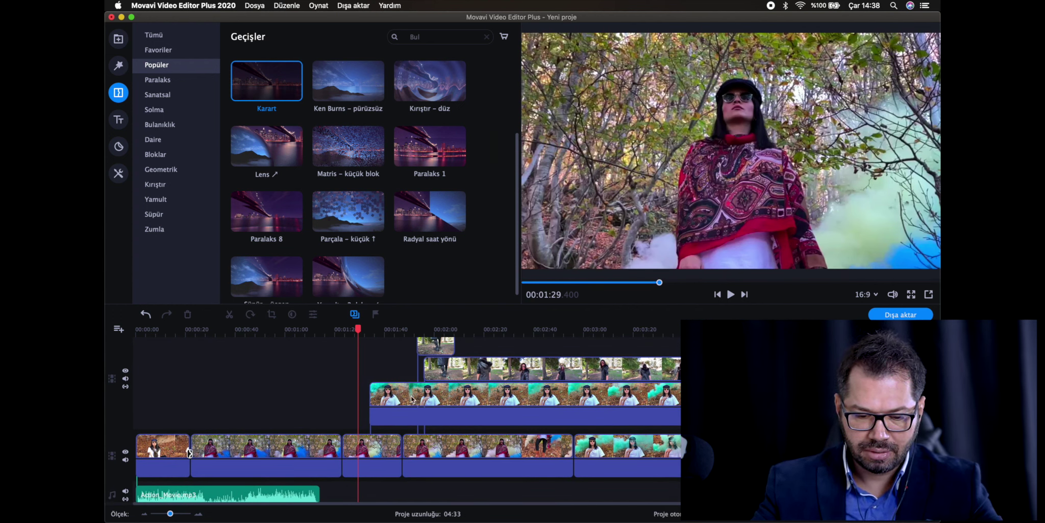
pyautogui.moveTo(412, 399); pyautogui.dragTo(360, 425)
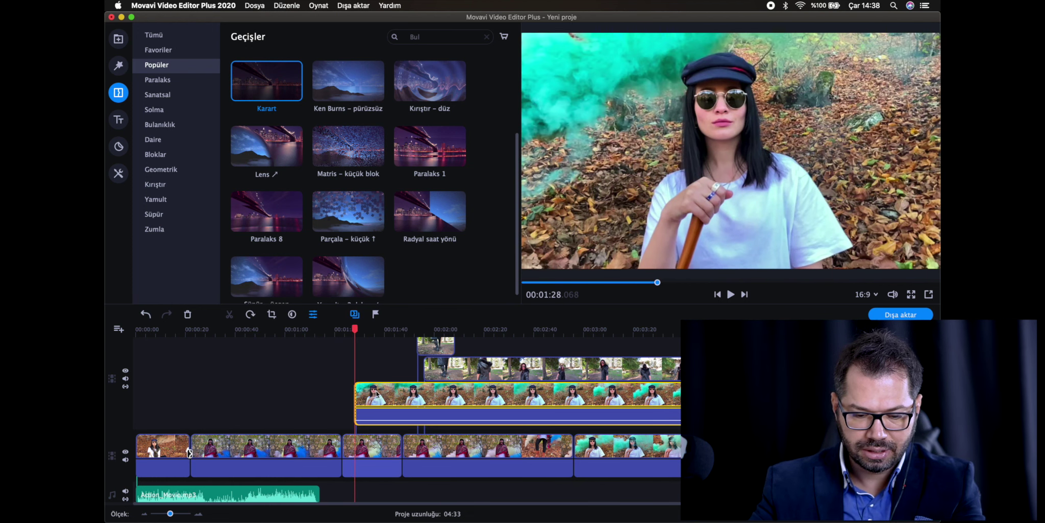
pyautogui.moveTo(377, 395)
pyautogui.mouseDown()
pyautogui.moveTo(398, 395)
pyautogui.moveTo(342, 398)
pyautogui.moveTo(306, 423)
pyautogui.moveTo(368, 405)
pyautogui.mouseUp()
# Delete the short coloured smoke segment starting at 00:01:23 on the main track and return the playhead to the start
pyautogui.click(368, 430)
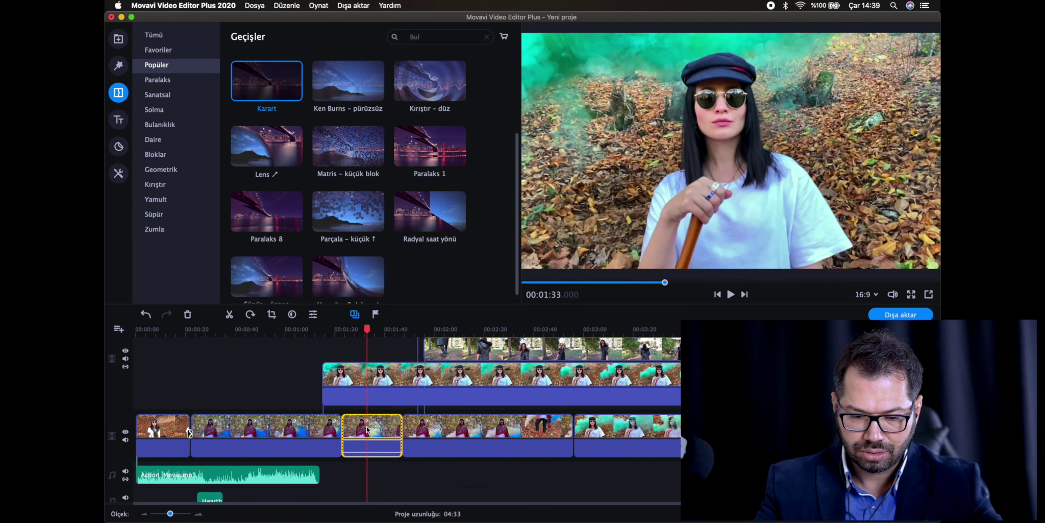
pyautogui.press('Delete')
pyautogui.moveTo(403, 359); pyautogui.dragTo(370, 364)
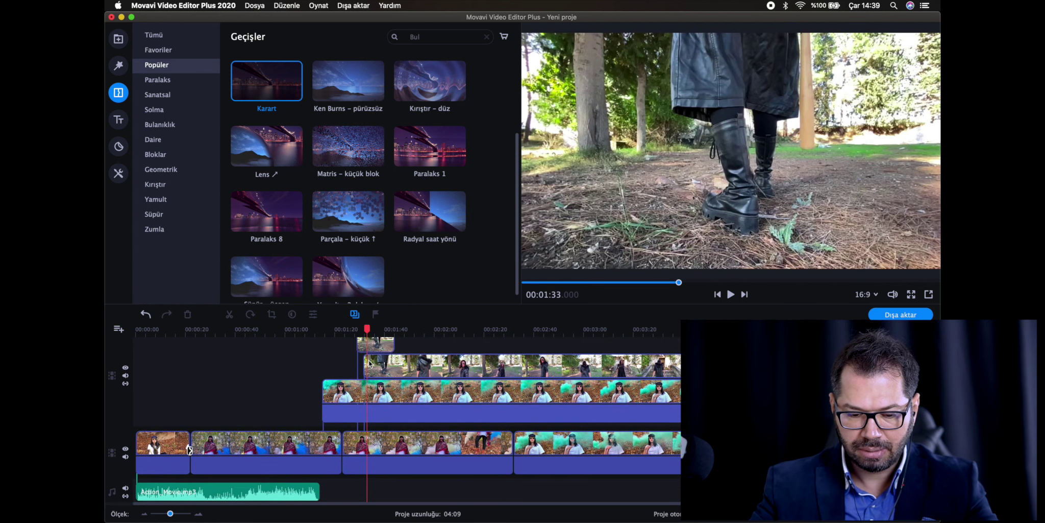
pyautogui.moveTo(414, 435); pyautogui.dragTo(413, 460)
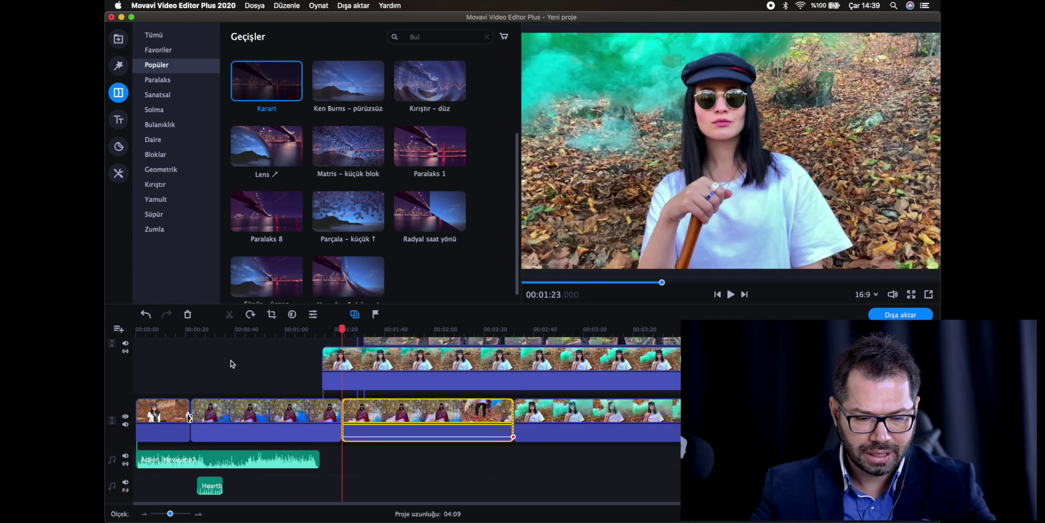
pyautogui.click(135, 372)
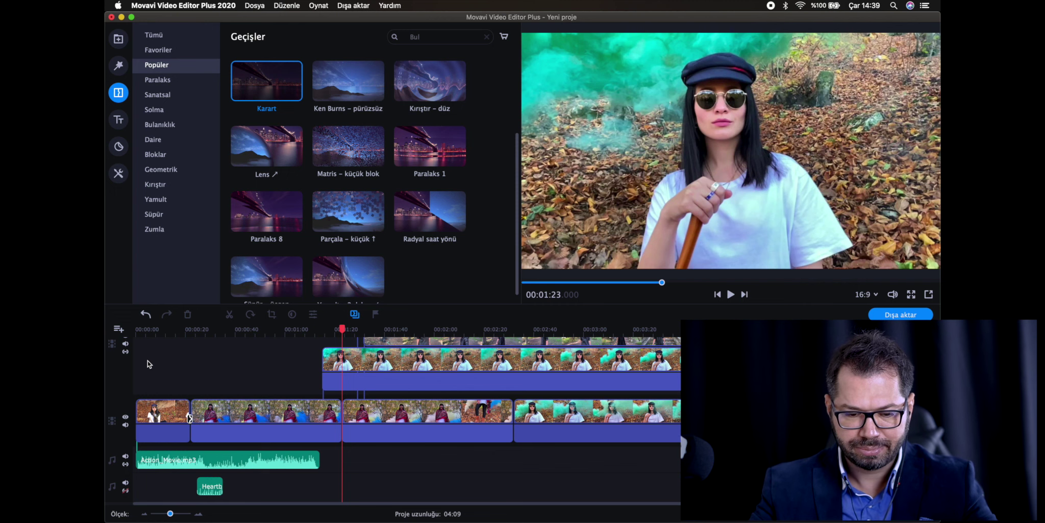
pyautogui.moveTo(342, 332); pyautogui.dragTo(135, 330)
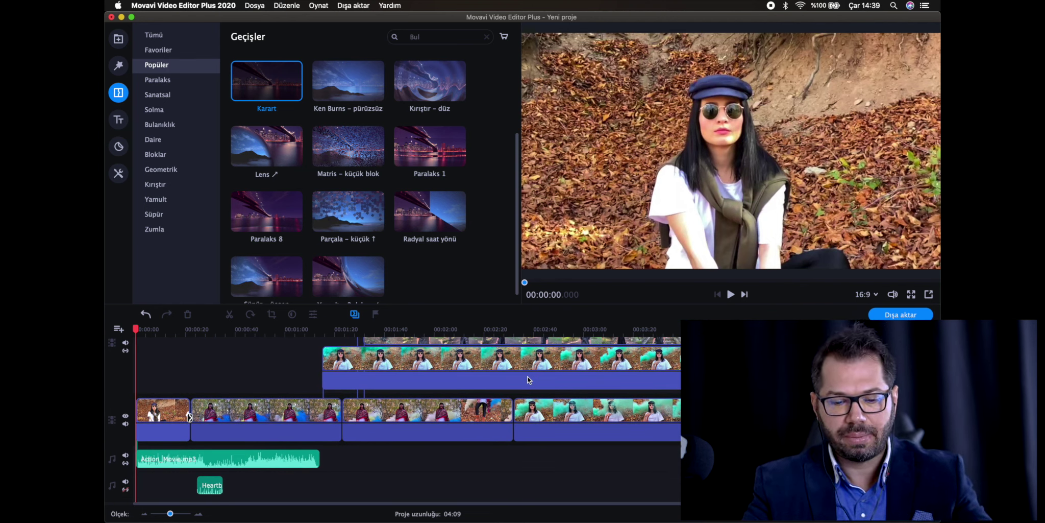
# Trim the end of the long leather coat overlay segment to about 00:03:34
pyautogui.scroll(2, 529, 380)
pyautogui.hscroll(2, 529, 380)
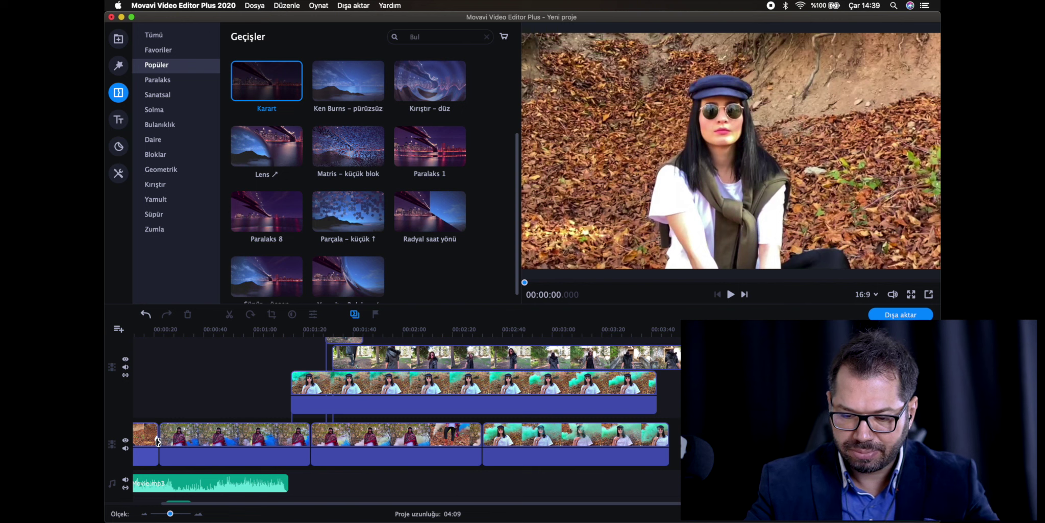
pyautogui.click(609, 352)
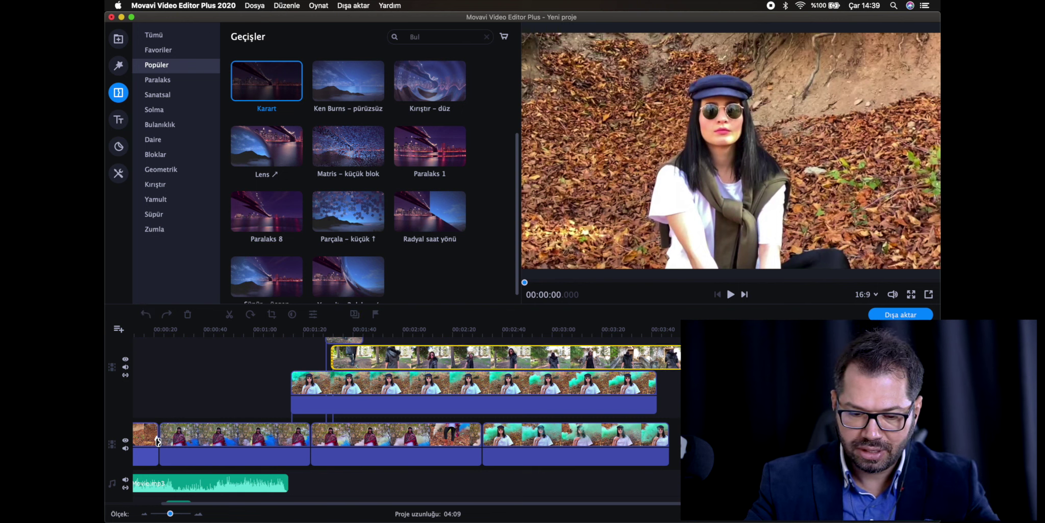
pyautogui.scroll(2, 469, 342)
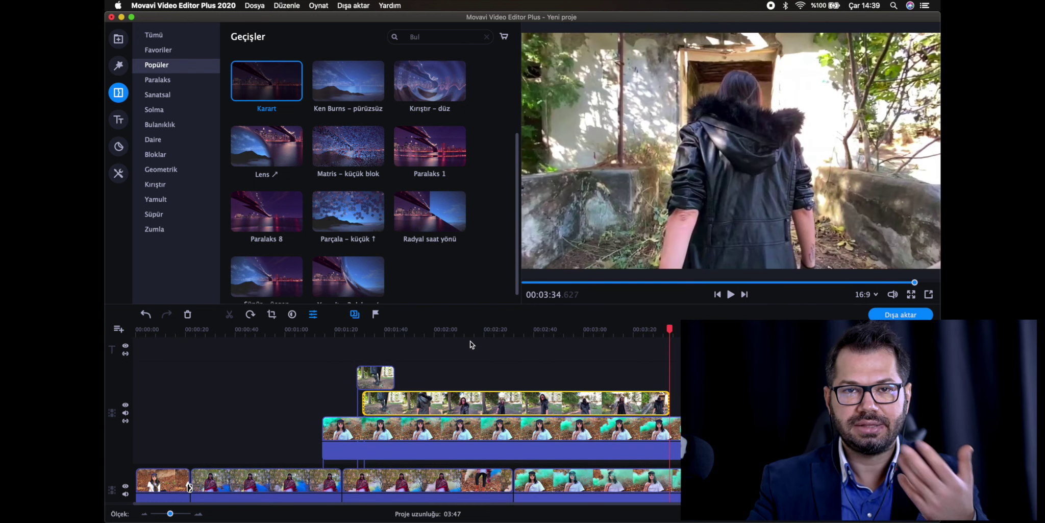
pyautogui.click(412, 368)
pyautogui.scroll(-1, 413, 367)
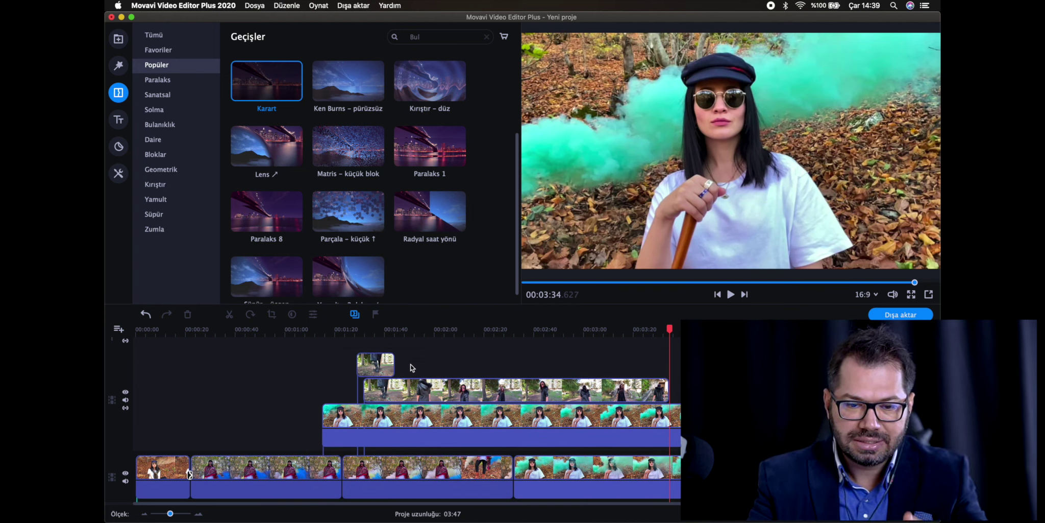
# Delete the last green smoke clip on the main track and shift the green smoke overlay to start at about 00:00:41
pyautogui.scroll(-4, 412, 367)
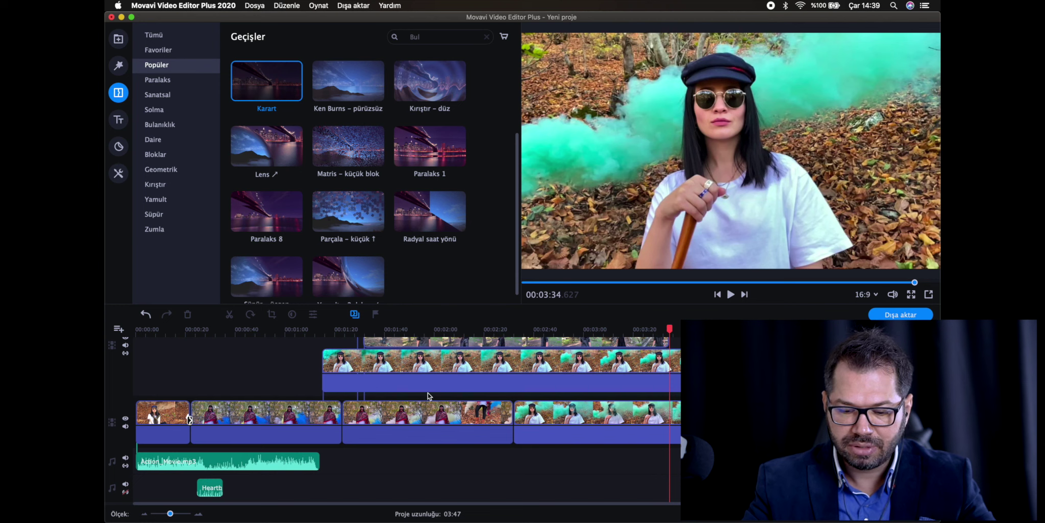
pyautogui.scroll(-1, 388, 419)
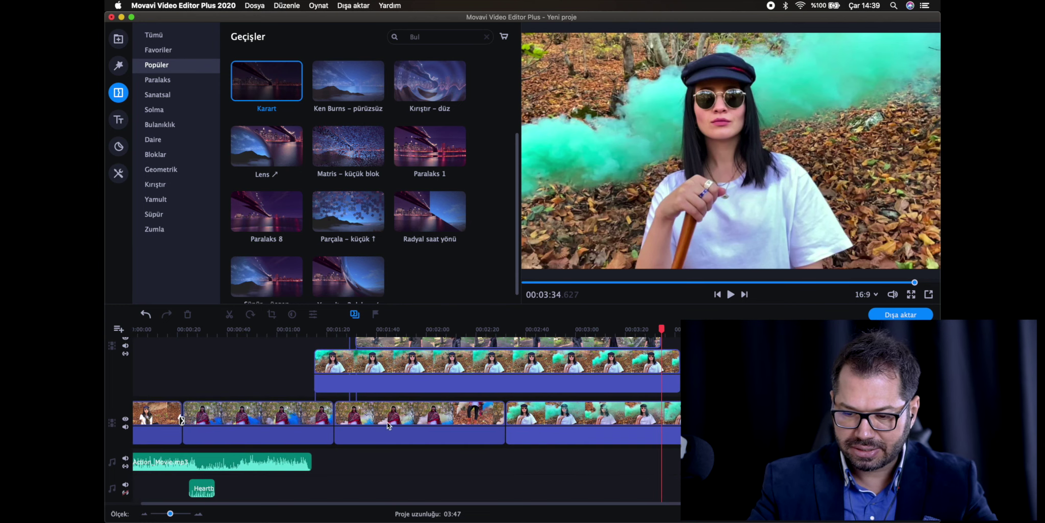
pyautogui.scroll(1, 460, 423)
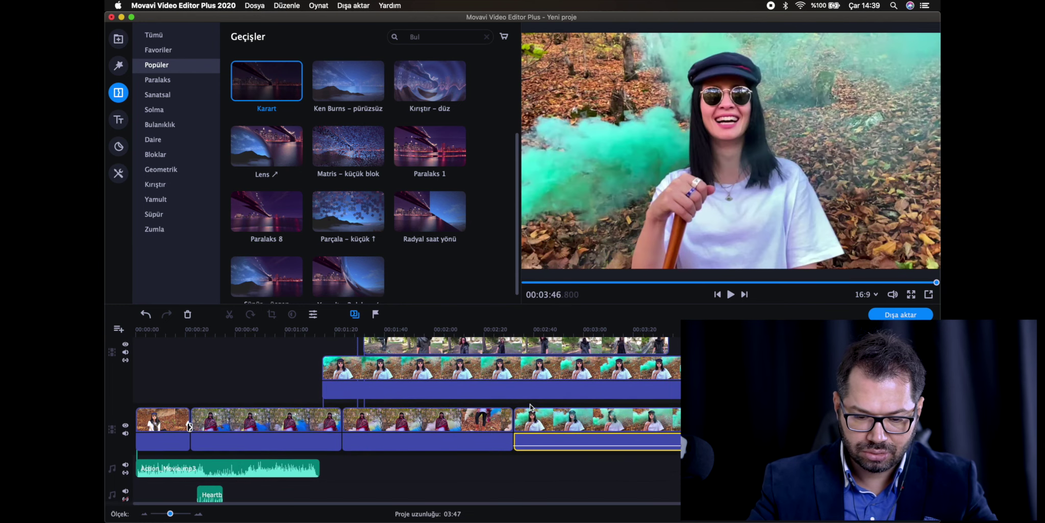
pyautogui.click(462, 423)
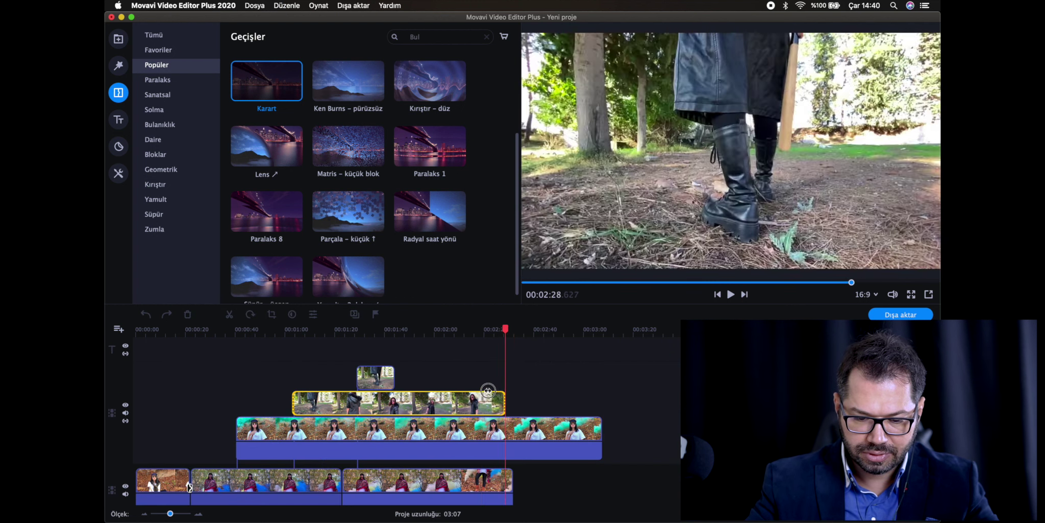
# Trim the end of the long leather coat overlay to about 00:01:56 and delete the short leather coat segment above it
pyautogui.click(425, 393)
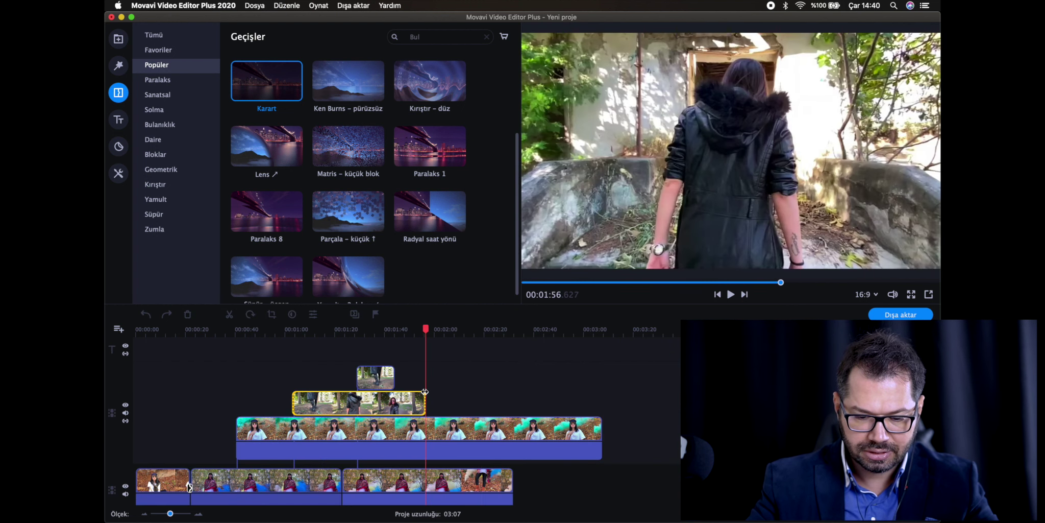
pyautogui.click(380, 378)
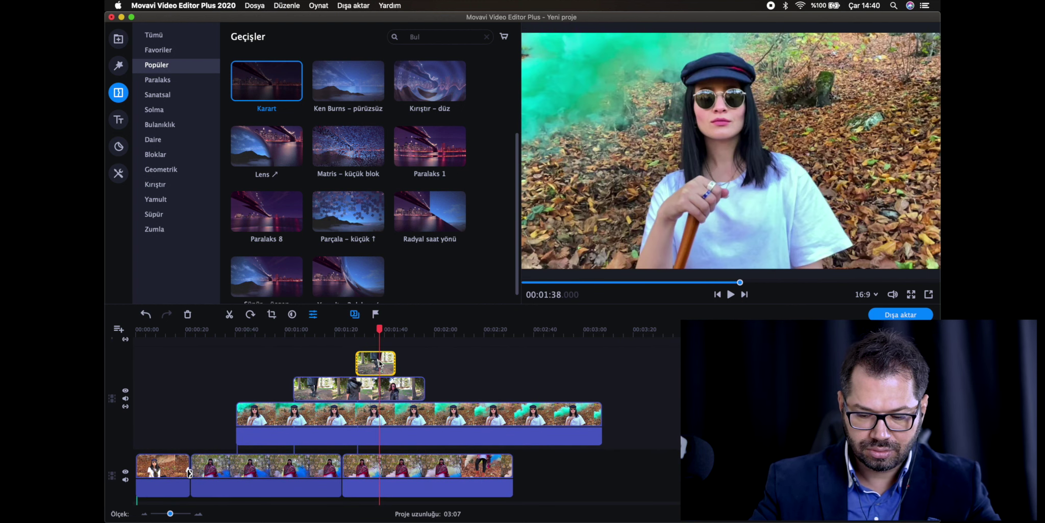
pyautogui.scroll(-1, 379, 363)
# Trim the end of the green smoke overlay to about 00:01:53 and the last main-track clip to about 00:01:49
pyautogui.moveTo(601, 404); pyautogui.dragTo(416, 404)
pyautogui.click(512, 461)
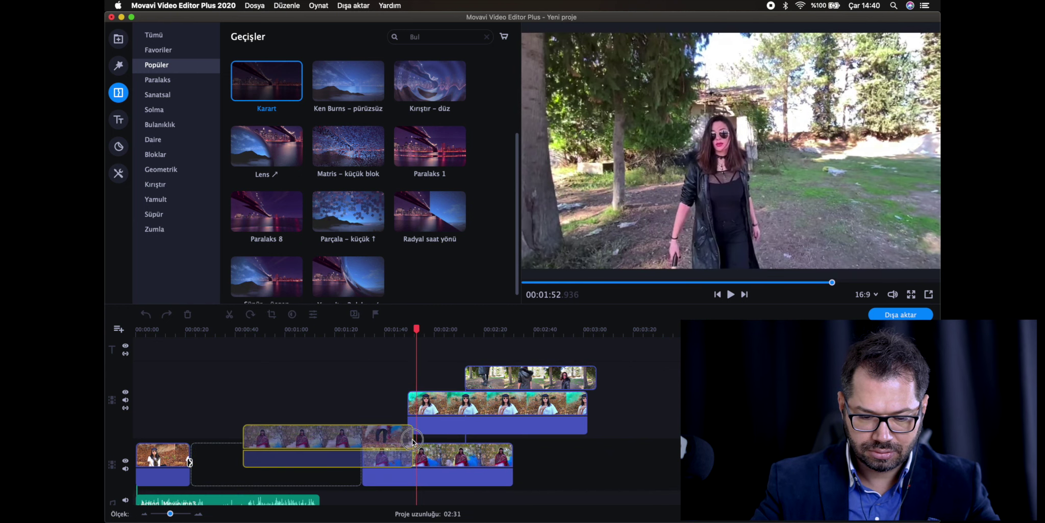
pyautogui.moveTo(512, 458); pyautogui.dragTo(407, 458)
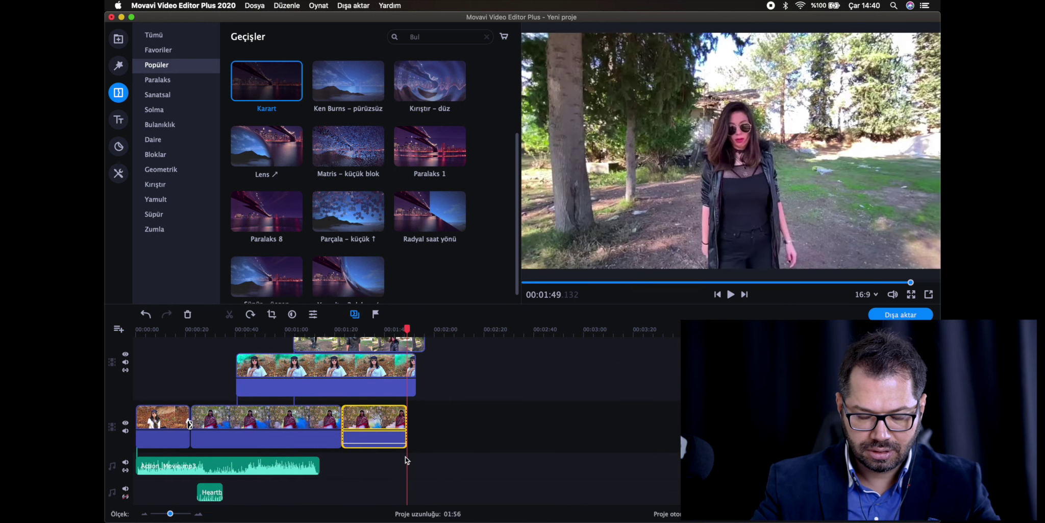
# Add the Karart transition at the end of the last main-track clip and move the leather coat overlay to start at about 00:00:47
pyautogui.moveTo(255, 77); pyautogui.dragTo(380, 423)
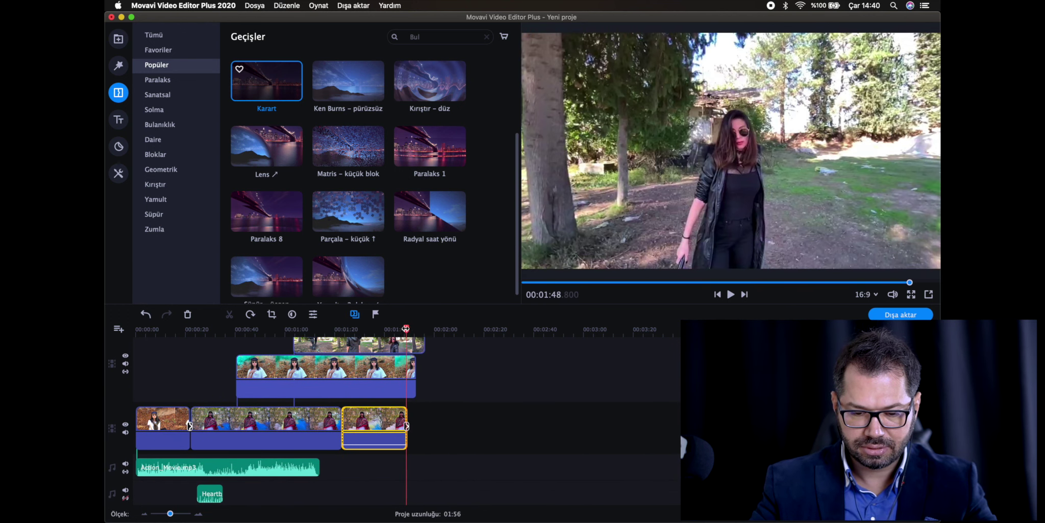
pyautogui.click(388, 345)
pyautogui.moveTo(398, 378); pyautogui.dragTo(359, 377)
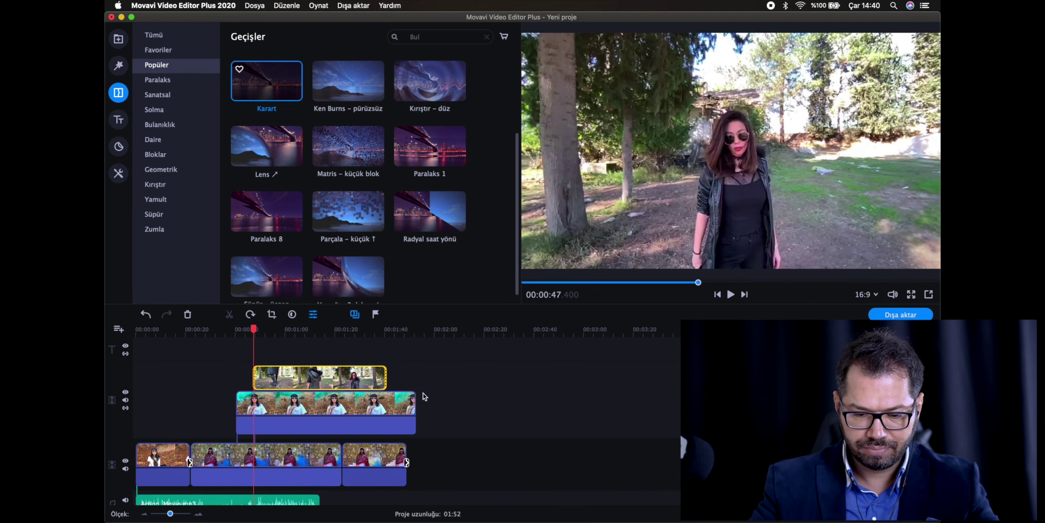
# Trim the end of the green smoke overlay to about 00:01:41 and cut about 16 seconds off the second main-track clip's start
pyautogui.click(416, 402)
pyautogui.moveTo(416, 403); pyautogui.dragTo(386, 403)
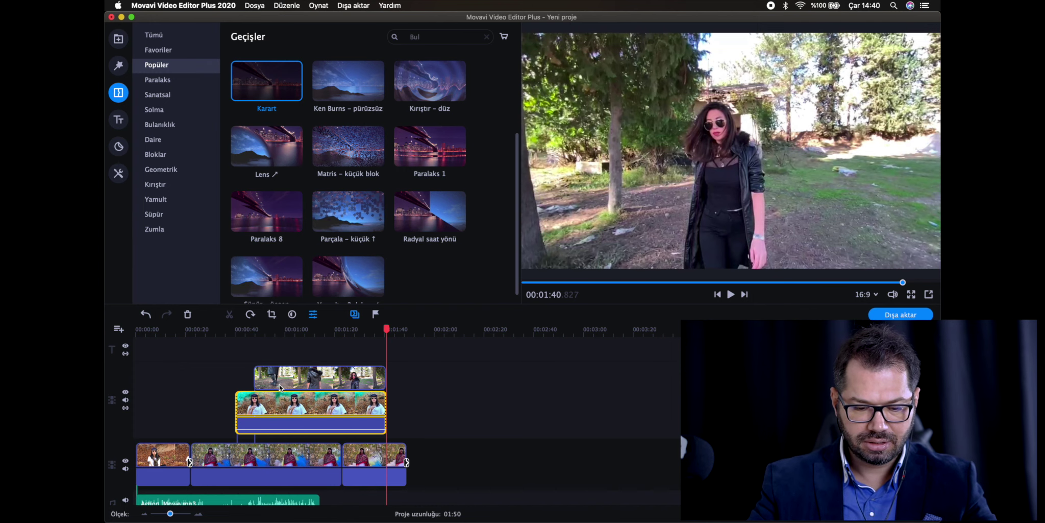
pyautogui.scroll(-2, 280, 383)
pyautogui.moveTo(192, 426); pyautogui.dragTo(226, 426)
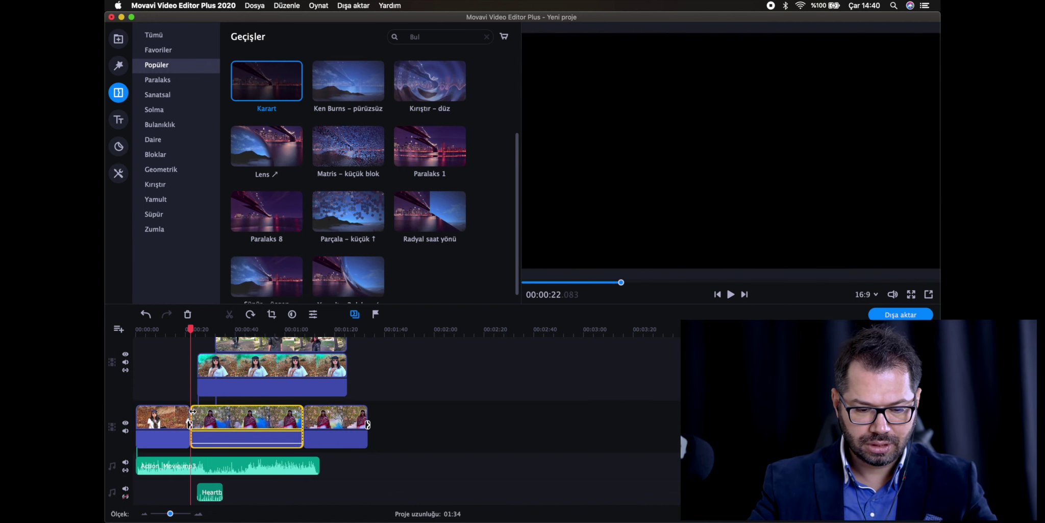
# Trim the end of the first main-track clip to about 00:00:14 and the last one to about 00:01:14, level with the music's end
pyautogui.doubleClick(192, 411)
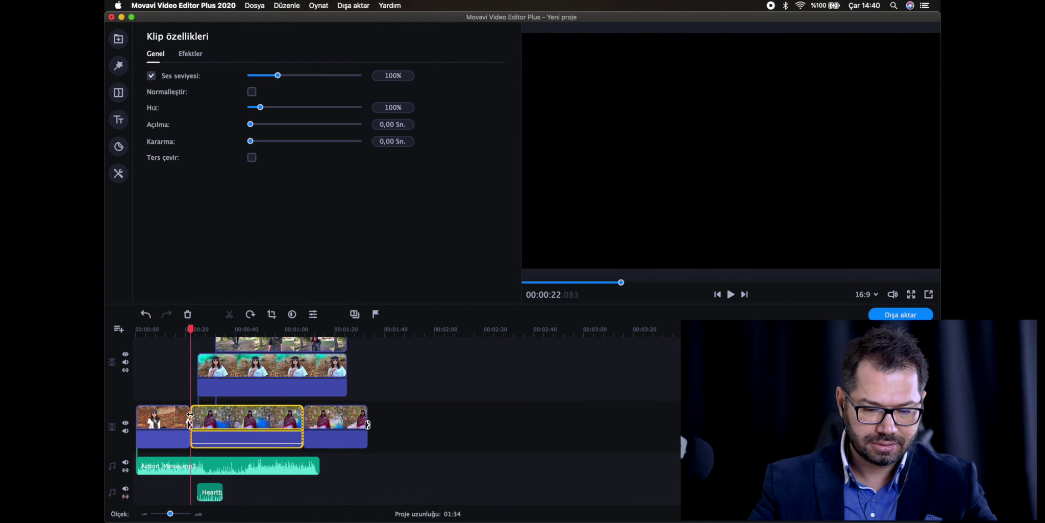
pyautogui.click(205, 387)
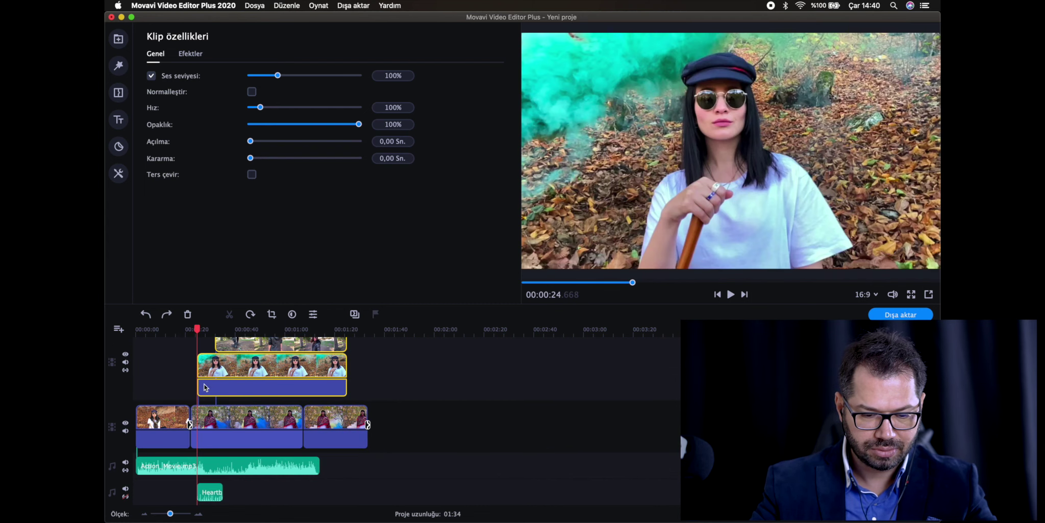
pyautogui.click(188, 411)
pyautogui.moveTo(187, 411); pyautogui.dragTo(167, 407)
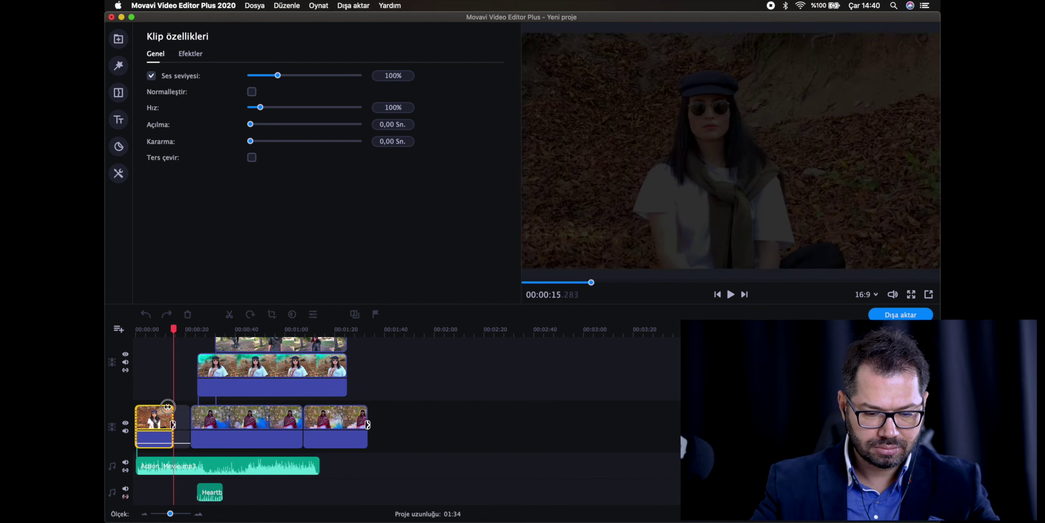
pyautogui.click(300, 415)
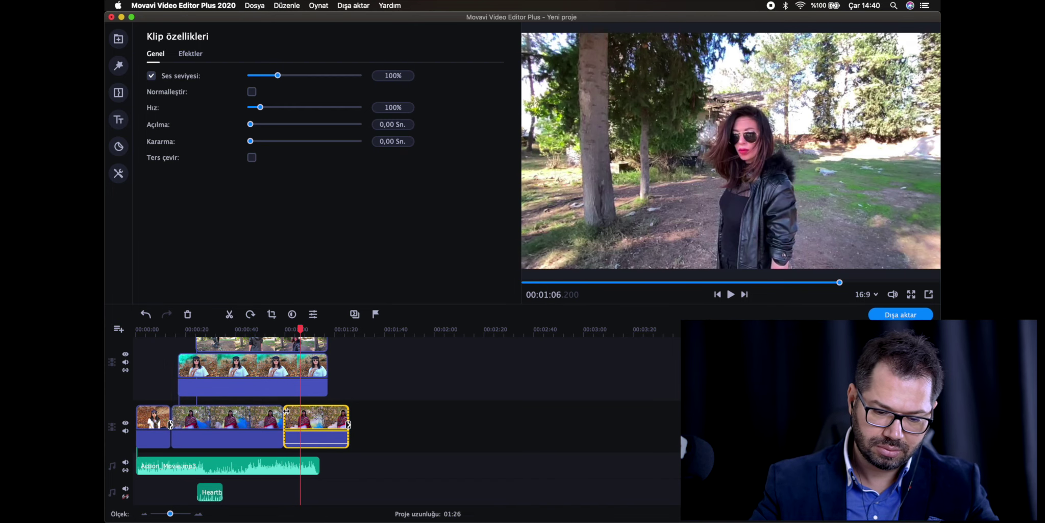
pyautogui.moveTo(348, 425); pyautogui.dragTo(320, 427)
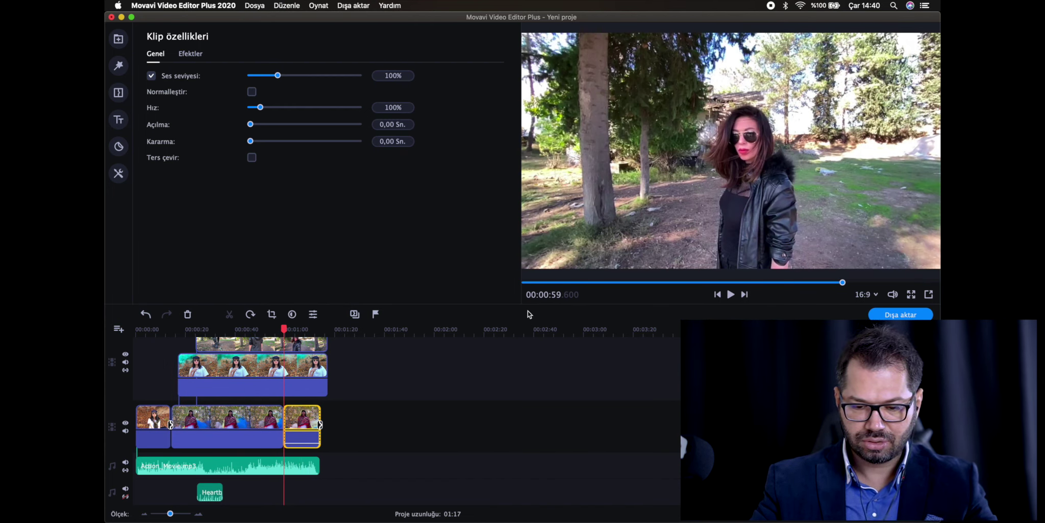
# Trim the end of the green smoke overlay to about 00:01:11 and the leather coat overlay to about 00:01:00
pyautogui.click(327, 370)
pyautogui.moveTo(327, 370); pyautogui.dragTo(285, 370)
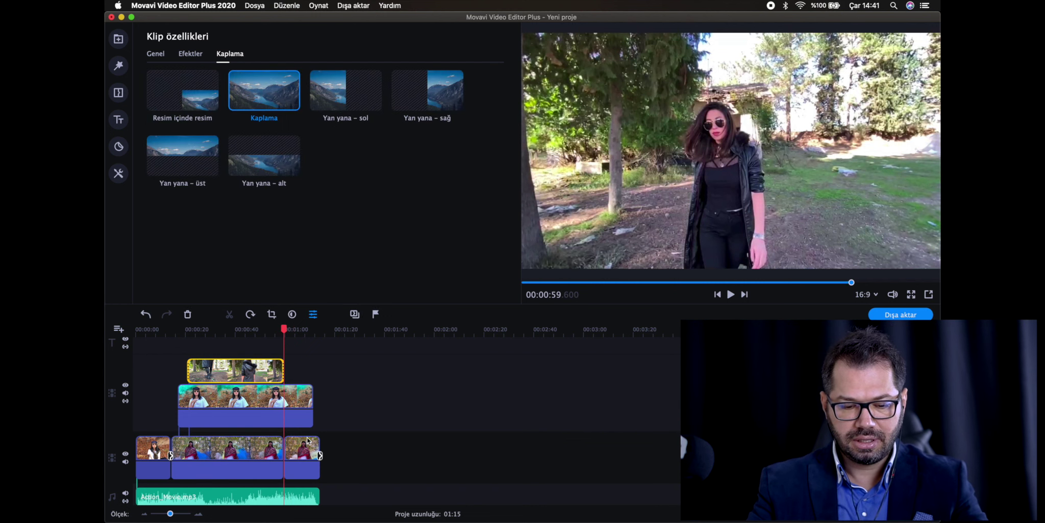
pyautogui.scroll(-2, 309, 439)
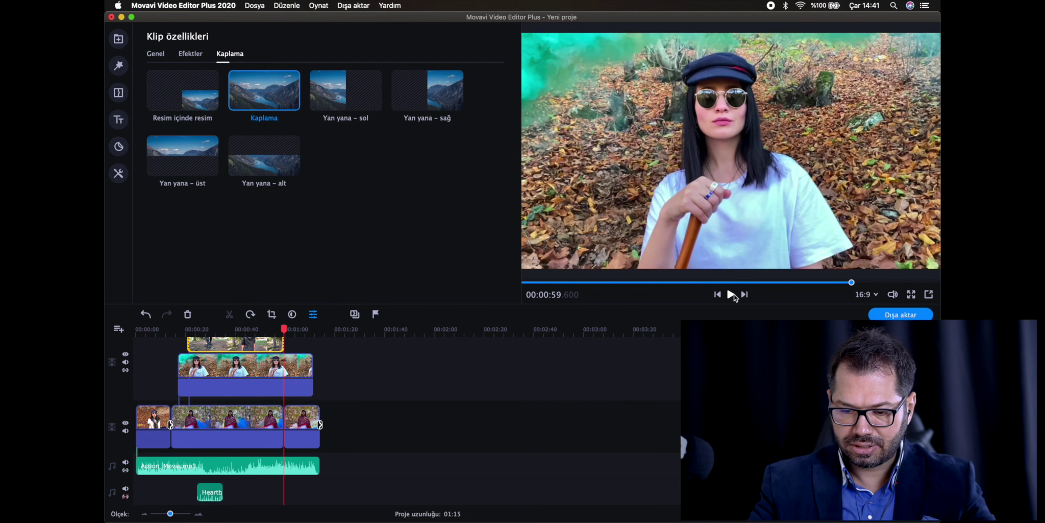
# Deselect the clips and play back the project's ending from about 00:00:59
pyautogui.click(312, 486)
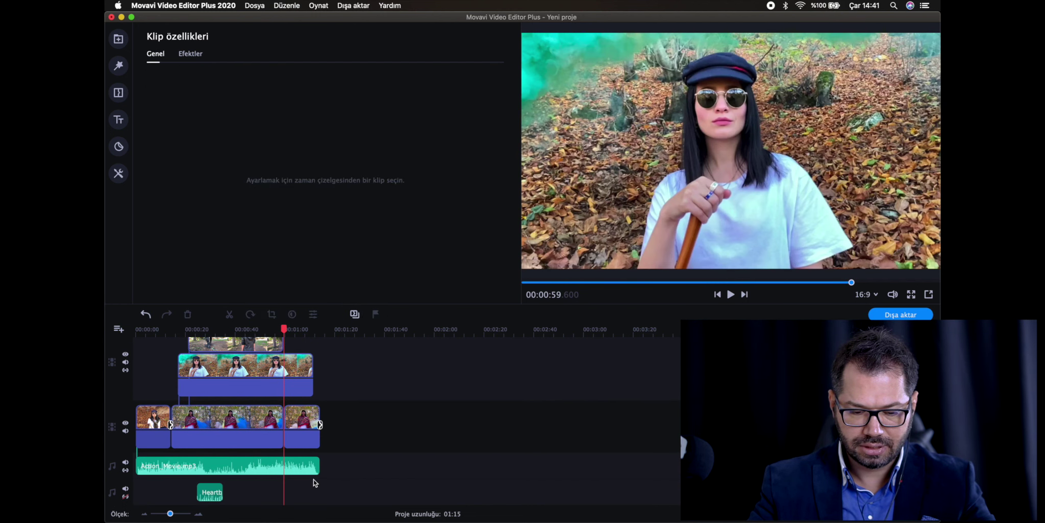
pyautogui.click(731, 294)
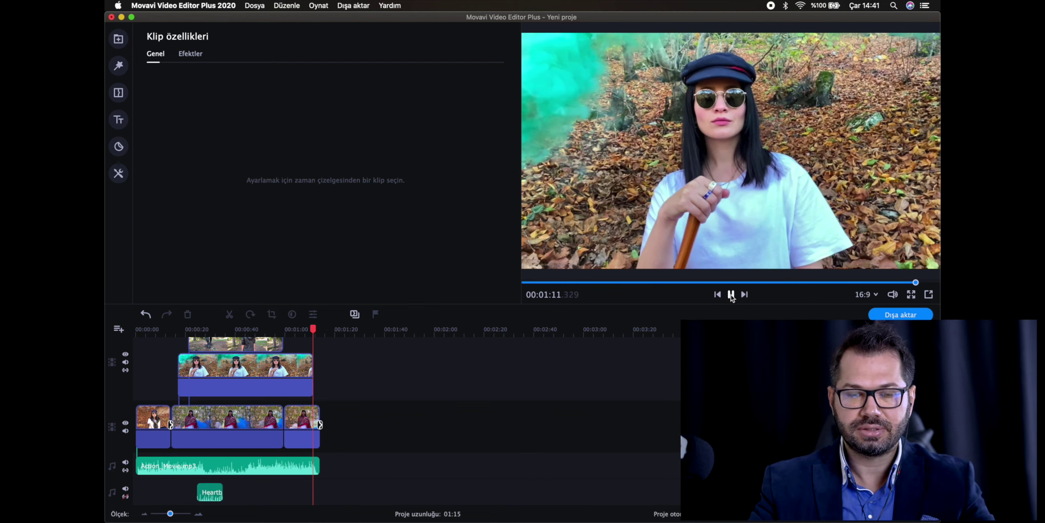
pyautogui.click(731, 295)
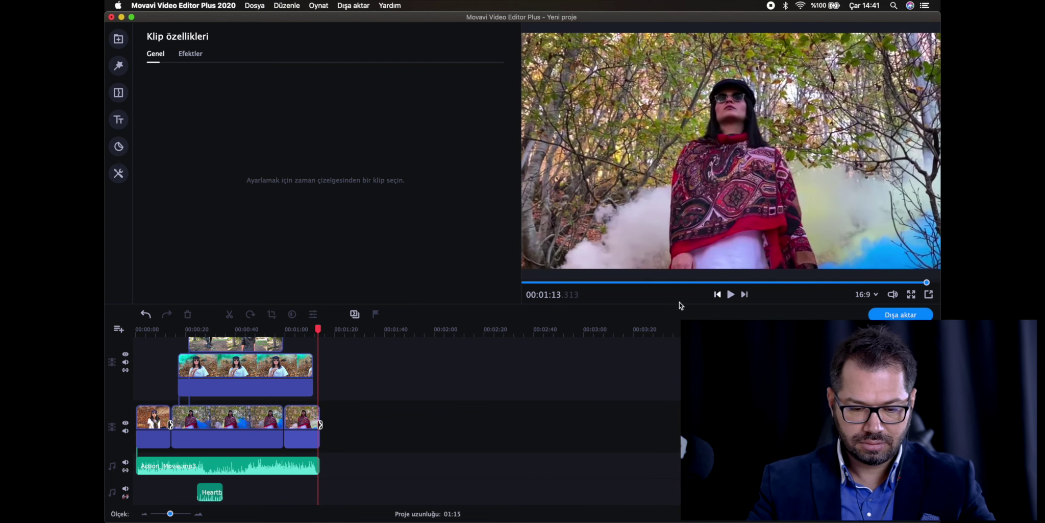
# Trim about 3 seconds off the last main-track clip's end, extend the clip before it to about 00:01:03, and play back the ending
pyautogui.click(317, 411)
pyautogui.press('super+z')
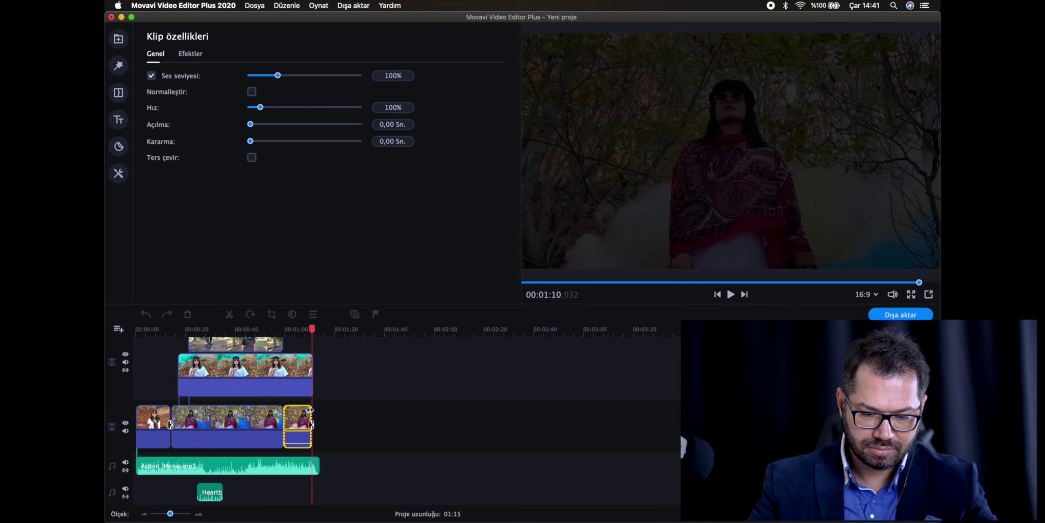
pyautogui.click(731, 295)
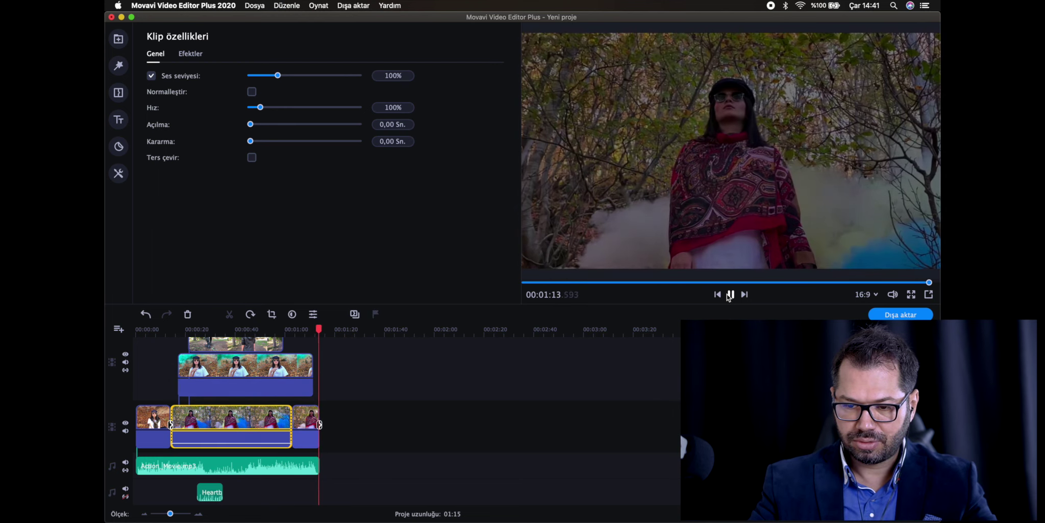
pyautogui.click(302, 334)
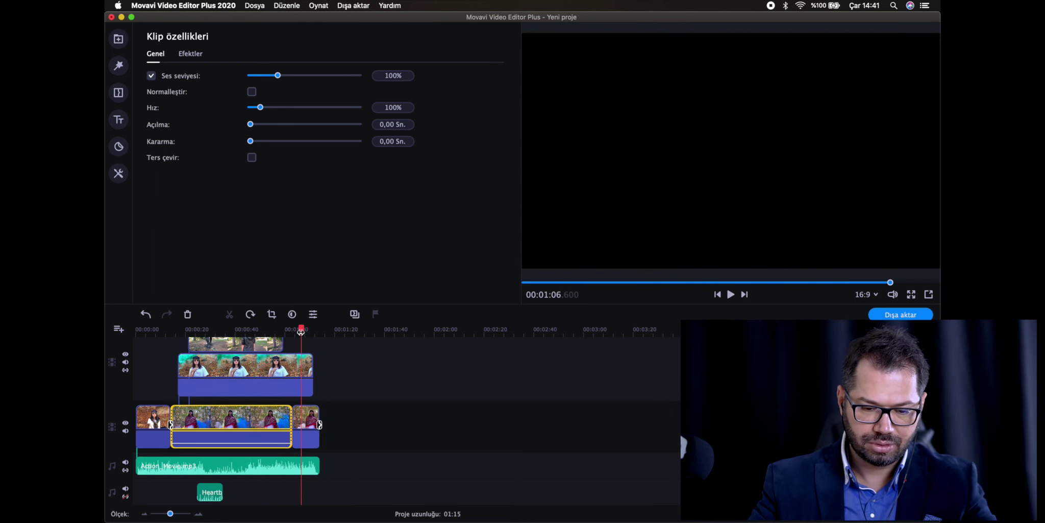
pyautogui.click(731, 296)
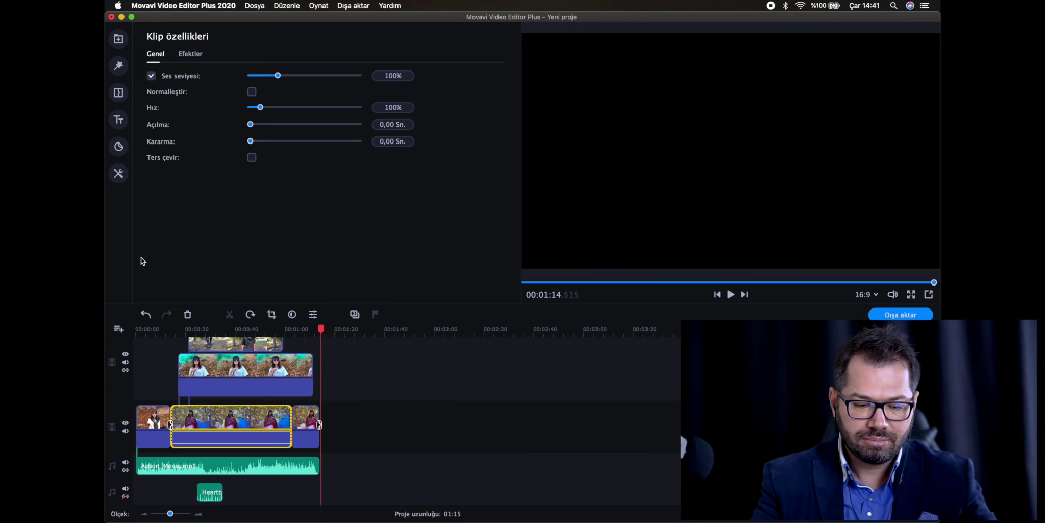
pyautogui.click(156, 366)
pyautogui.click(210, 373)
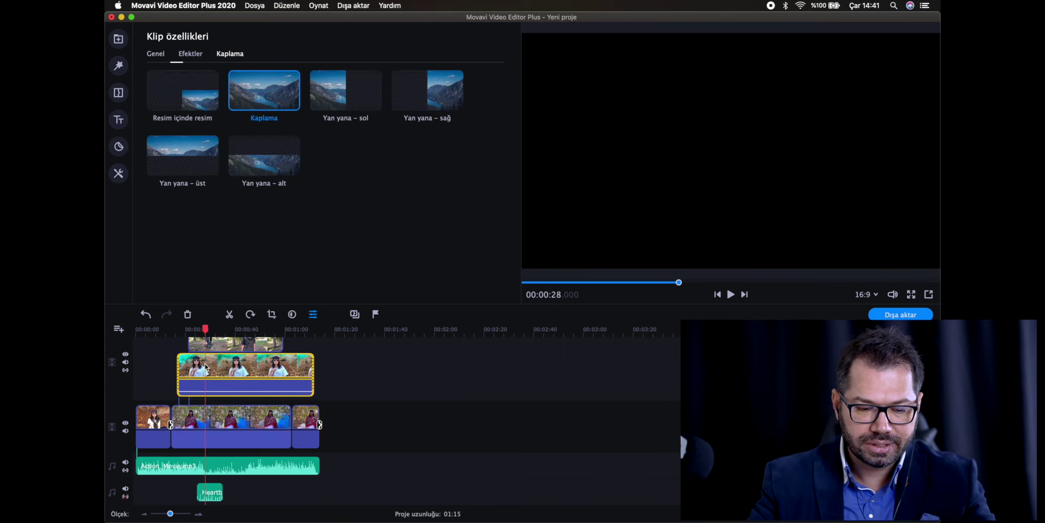
pyautogui.scroll(2, 205, 366)
pyautogui.scroll(-2, 205, 367)
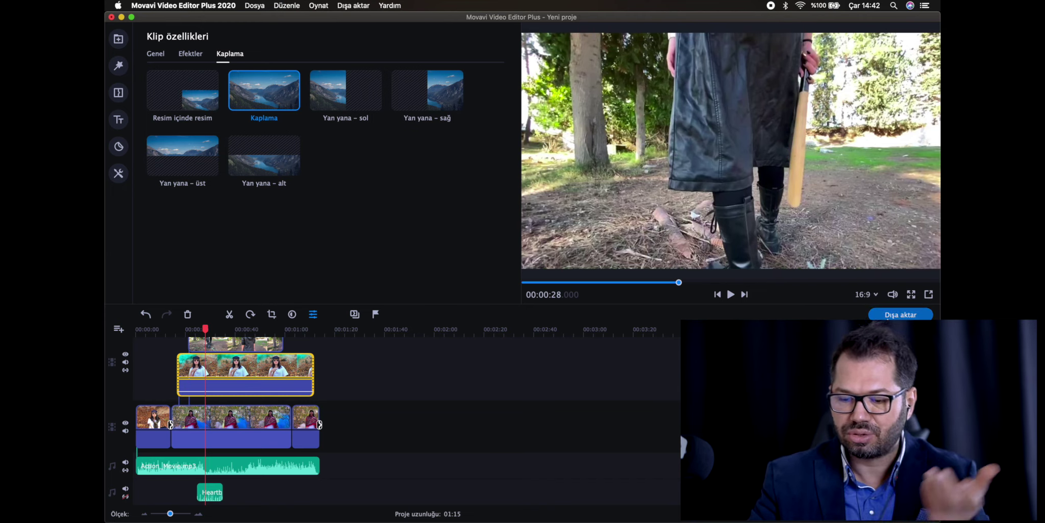
# Open the video export settings and choose MP4 as the output format
pyautogui.press('super+e')
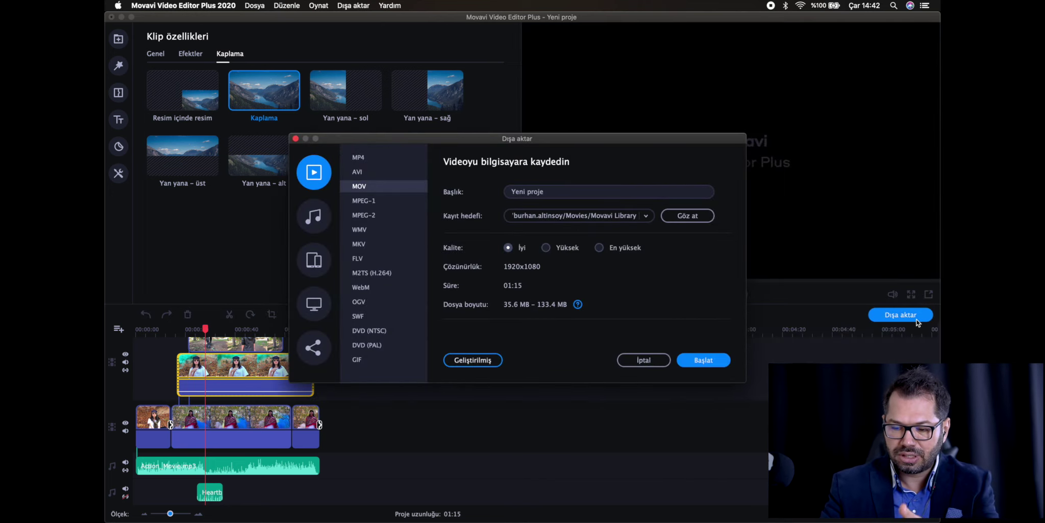
pyautogui.click(645, 357)
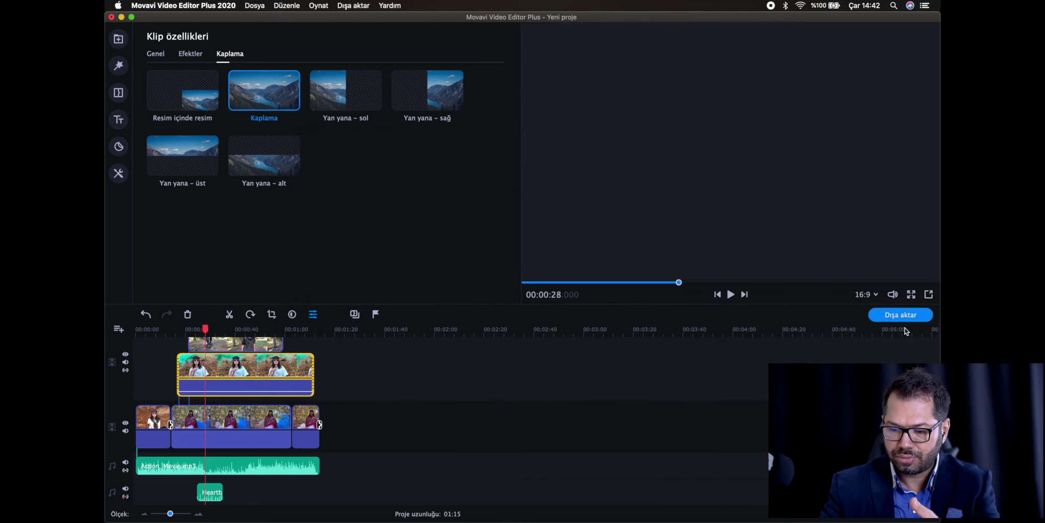
pyautogui.click(901, 315)
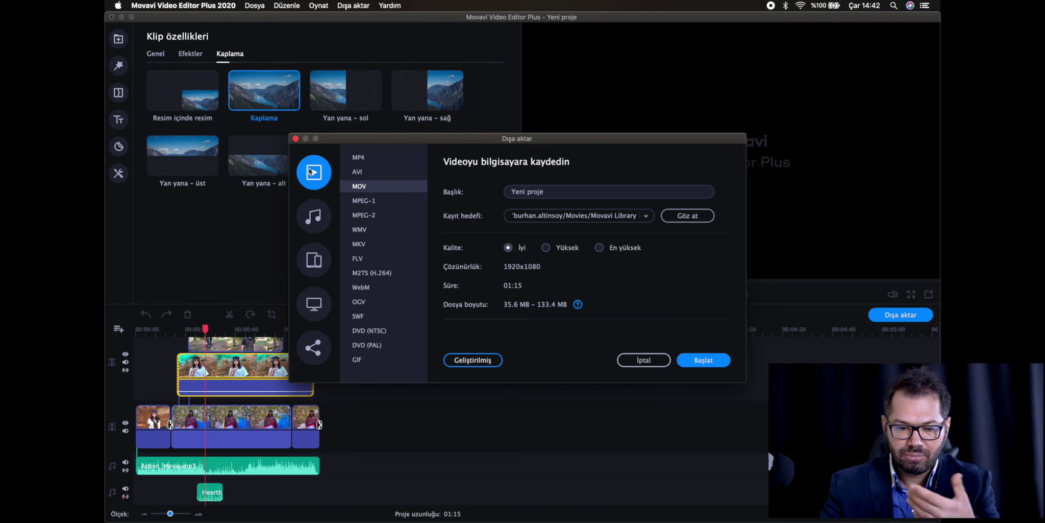
pyautogui.click(363, 159)
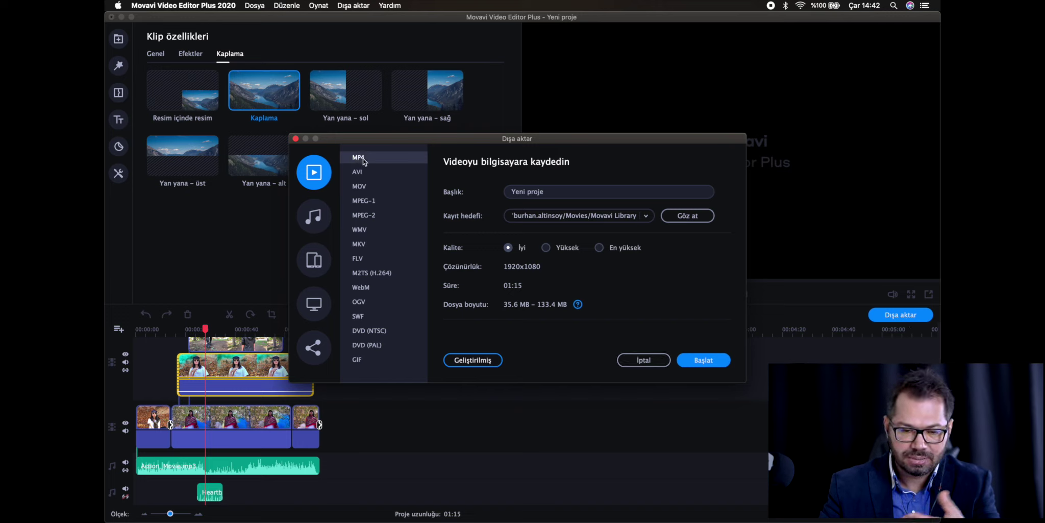